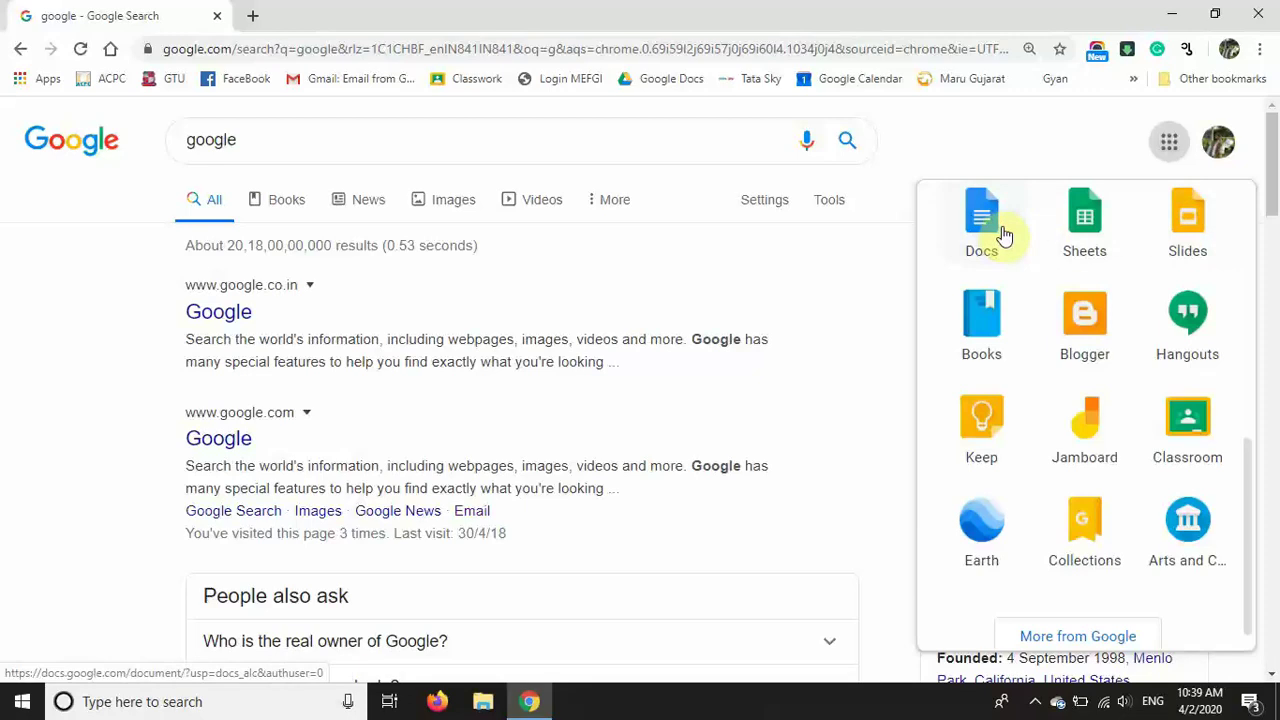
# Step: Scroll the Google apps panel down to 'More from Google'
pyautogui.moveTo(1250, 480); pyautogui.dragTo(1249, 512)
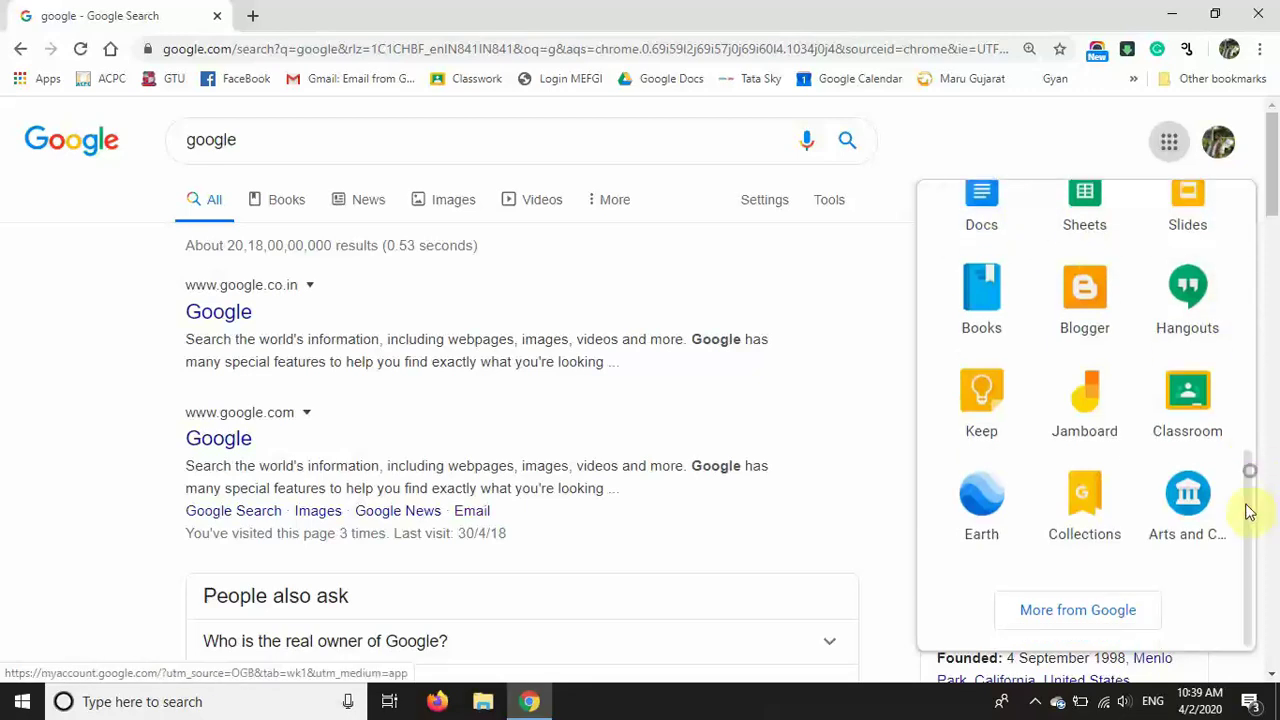
# Step: Go from Google's full product list to the Google Forms home page
pyautogui.click(1065, 613)
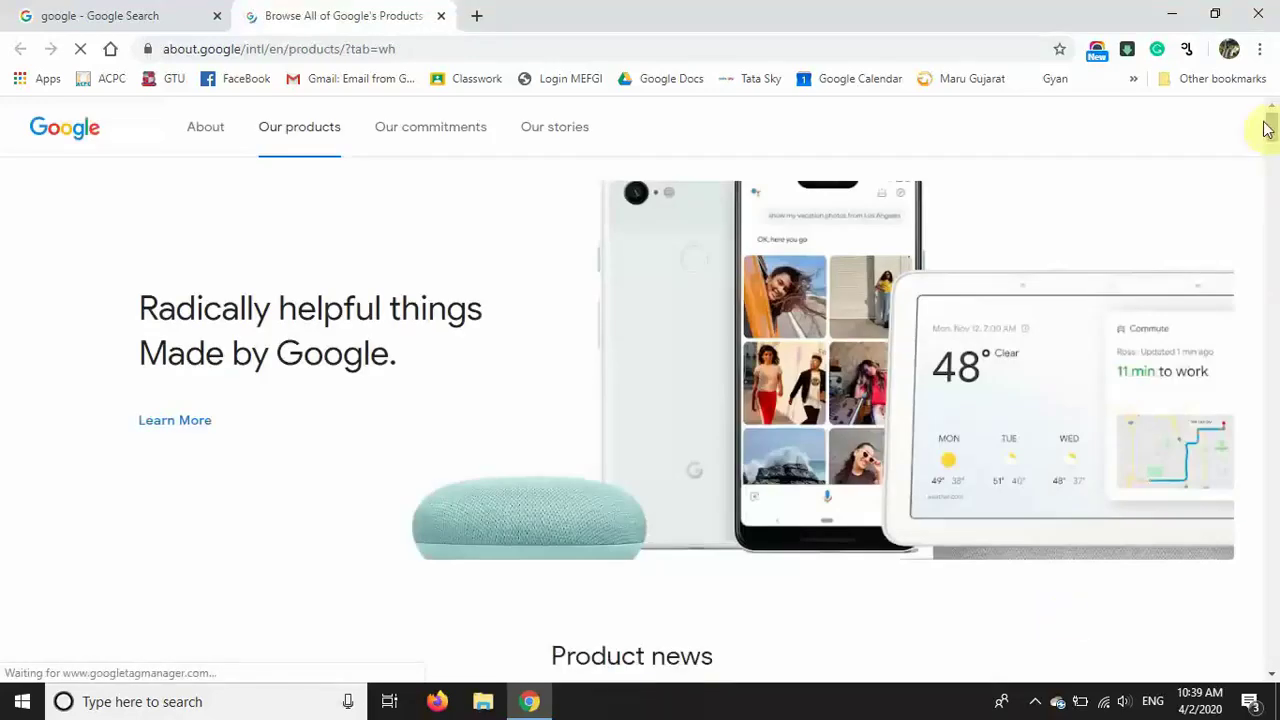
pyautogui.moveTo(1273, 130); pyautogui.dragTo(1272, 573)
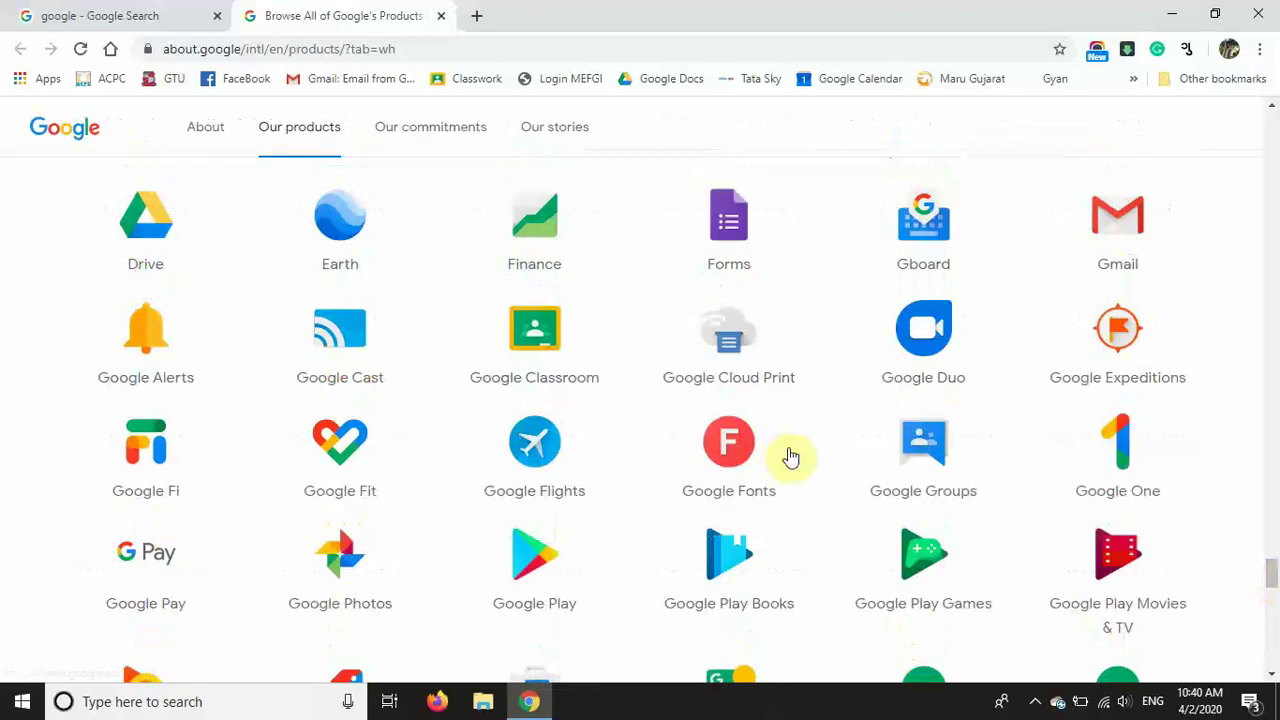
pyautogui.click(735, 230)
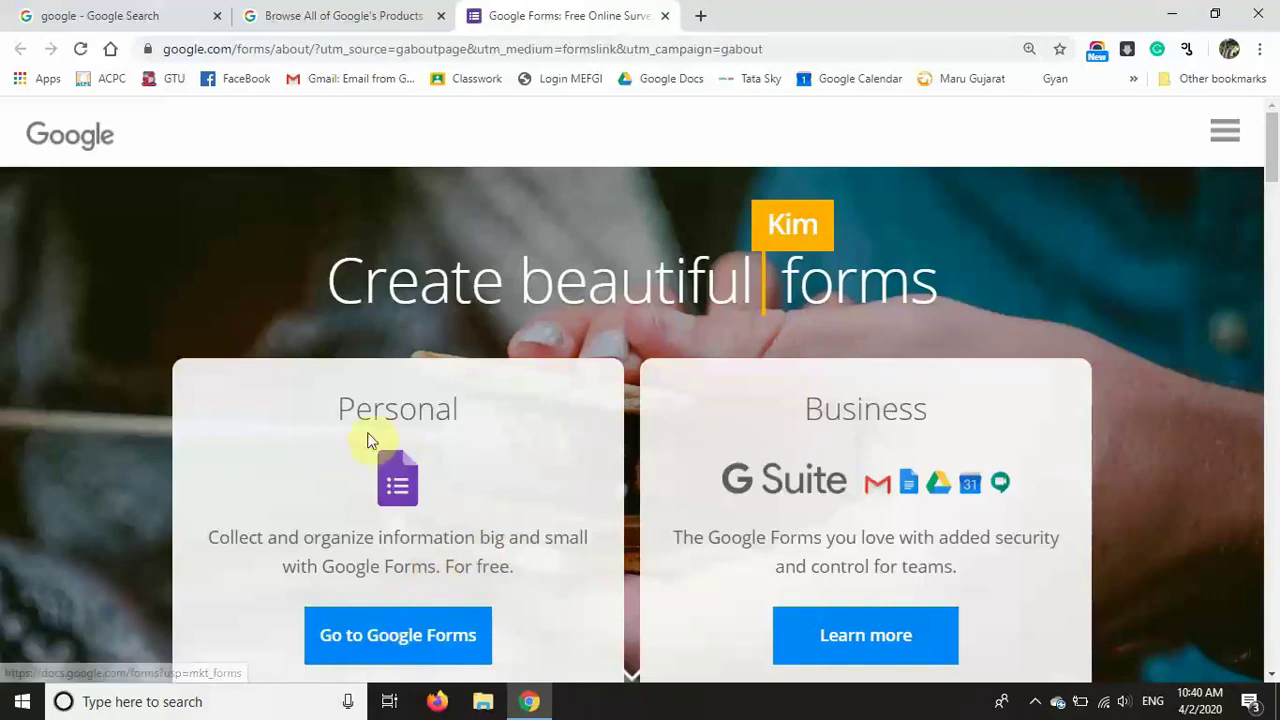
pyautogui.click(391, 644)
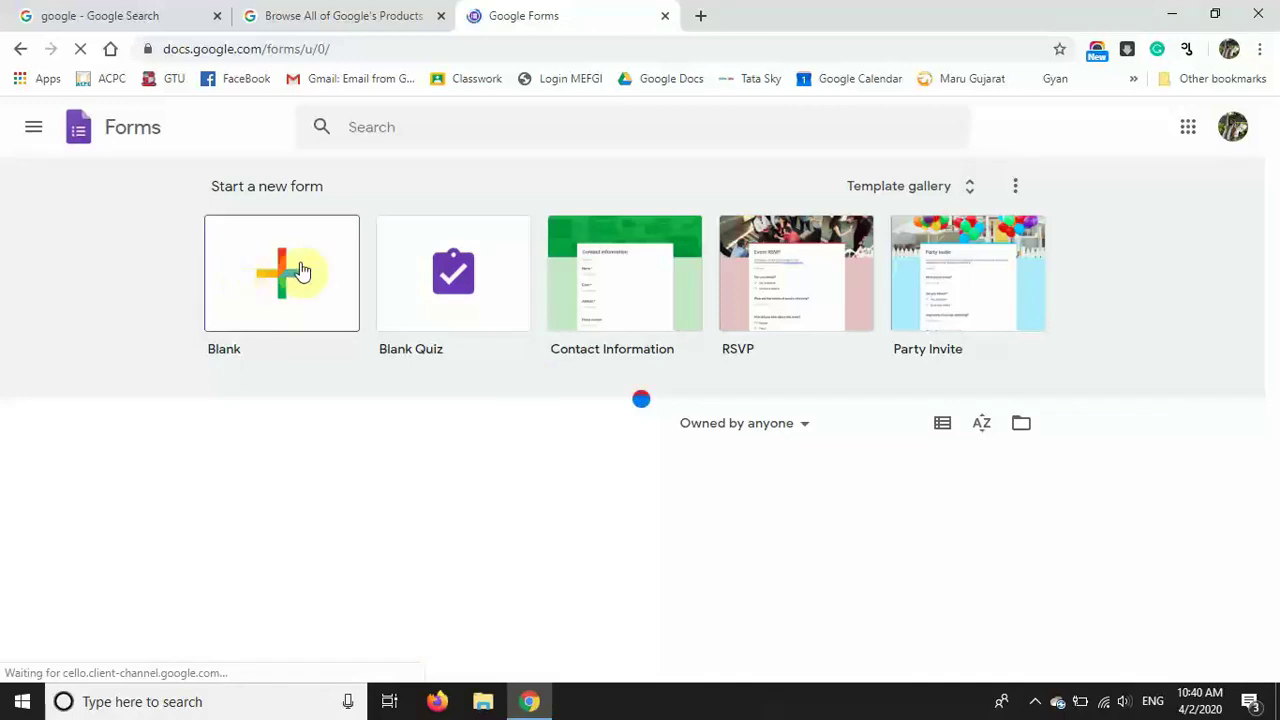
# Step: Create a Blank Quiz from the Education section of the template gallery
pyautogui.click(920, 188)
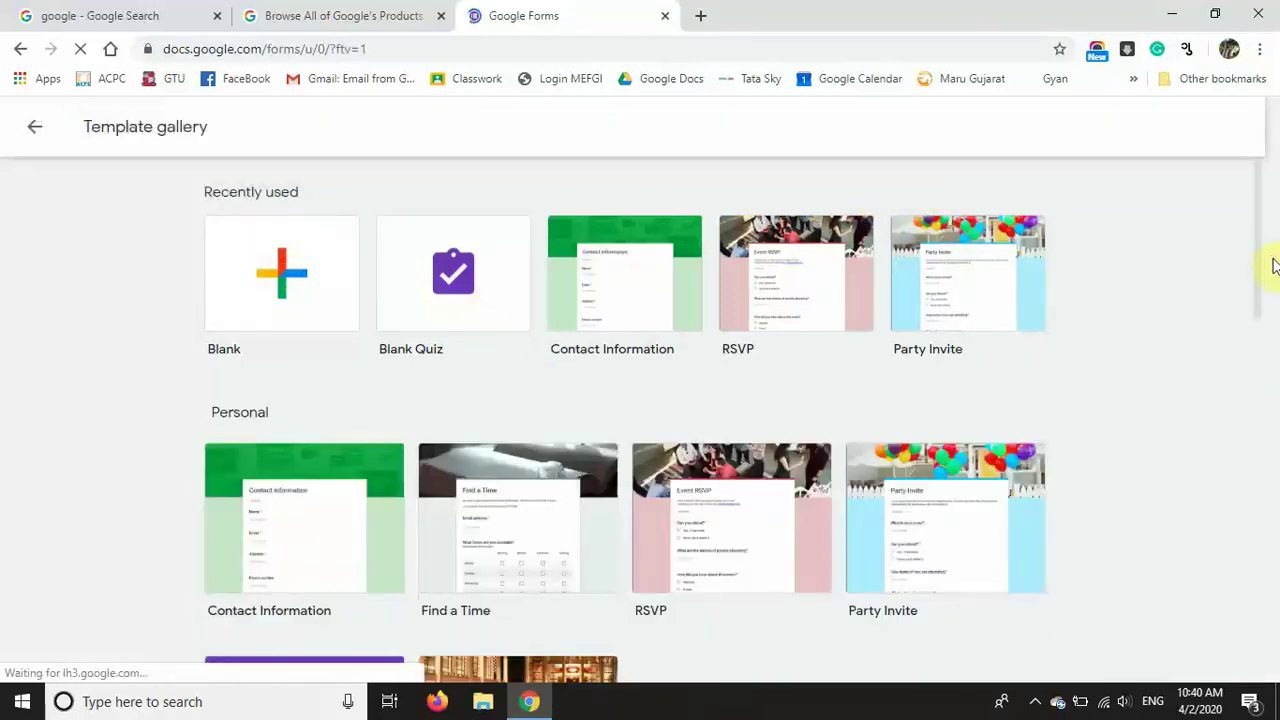
pyautogui.moveTo(1257, 262); pyautogui.dragTo(1225, 597)
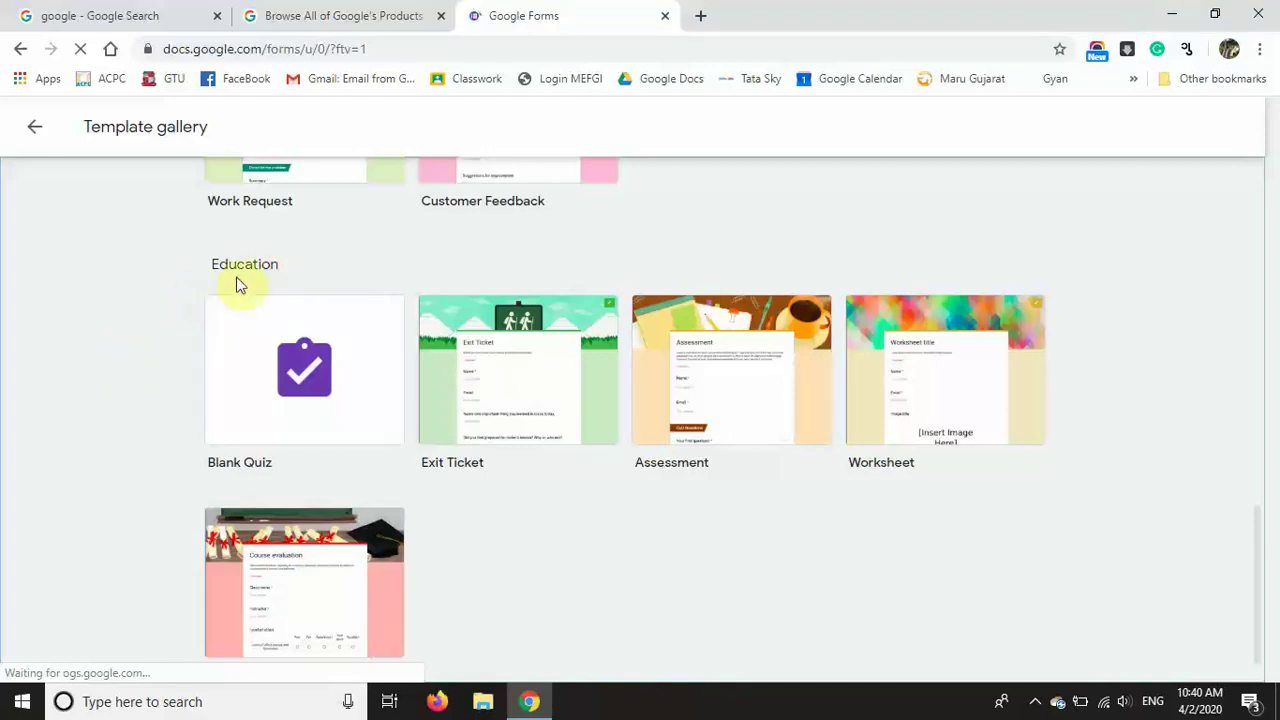
pyautogui.click(286, 388)
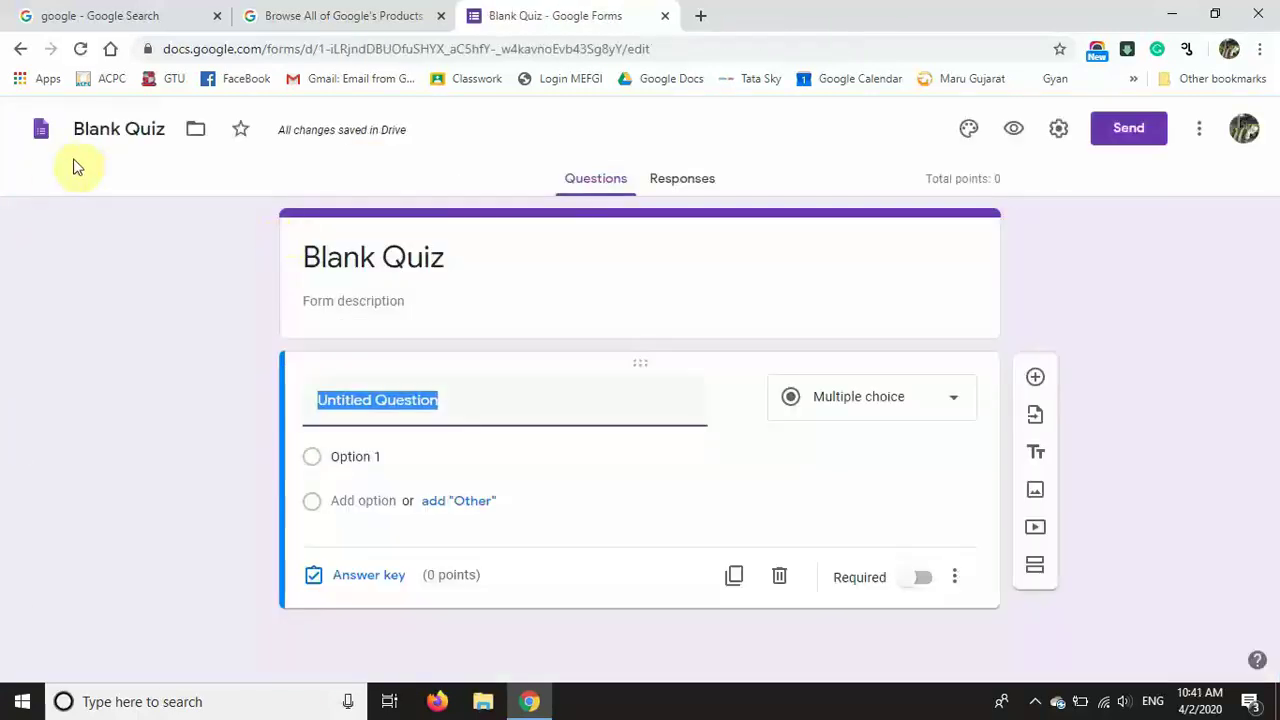
pyautogui.click(108, 130)
# Step: Rename the form file and its heading to 'Maths Quiz'
pyautogui.click(108, 130)
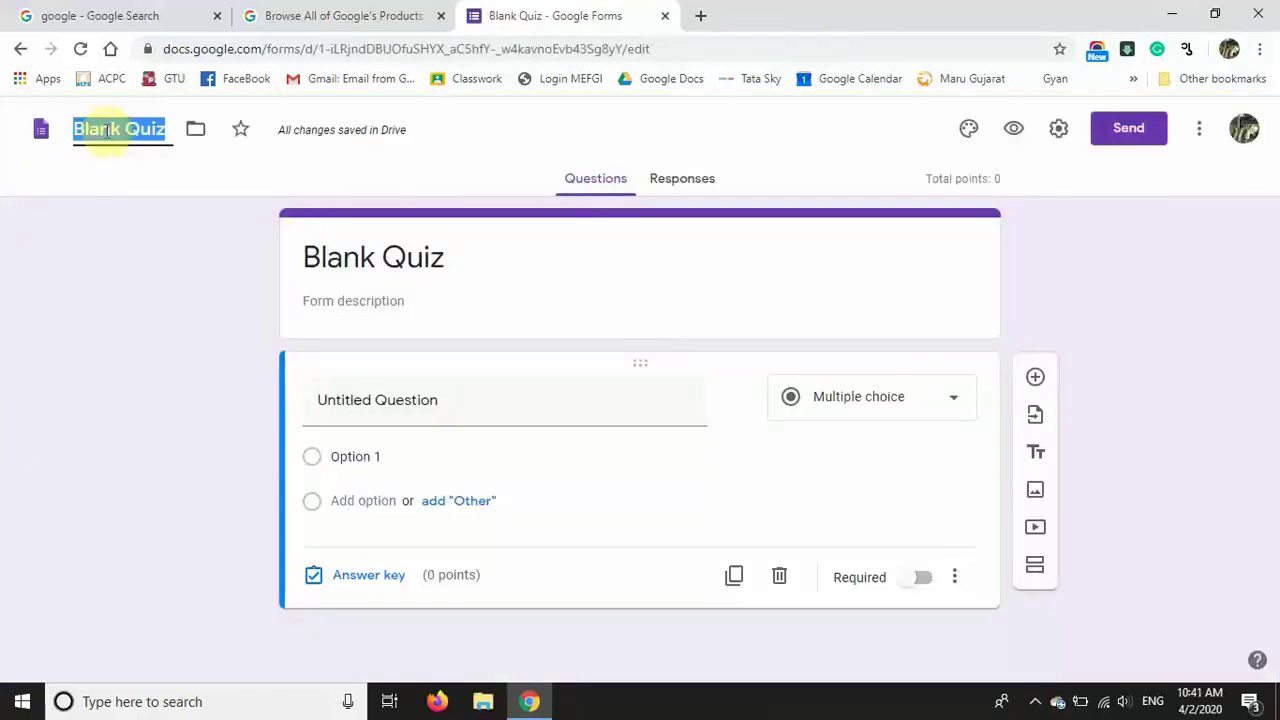
pyautogui.write('Maths')
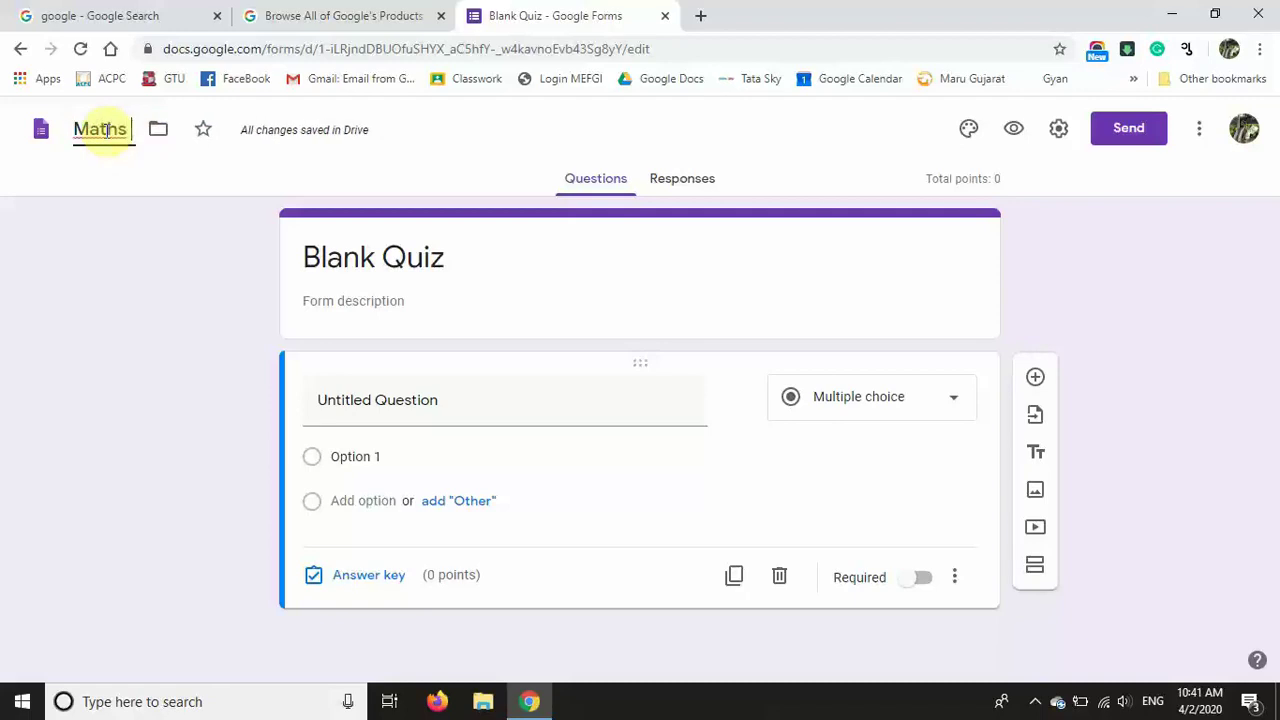
pyautogui.write(' Quiz')
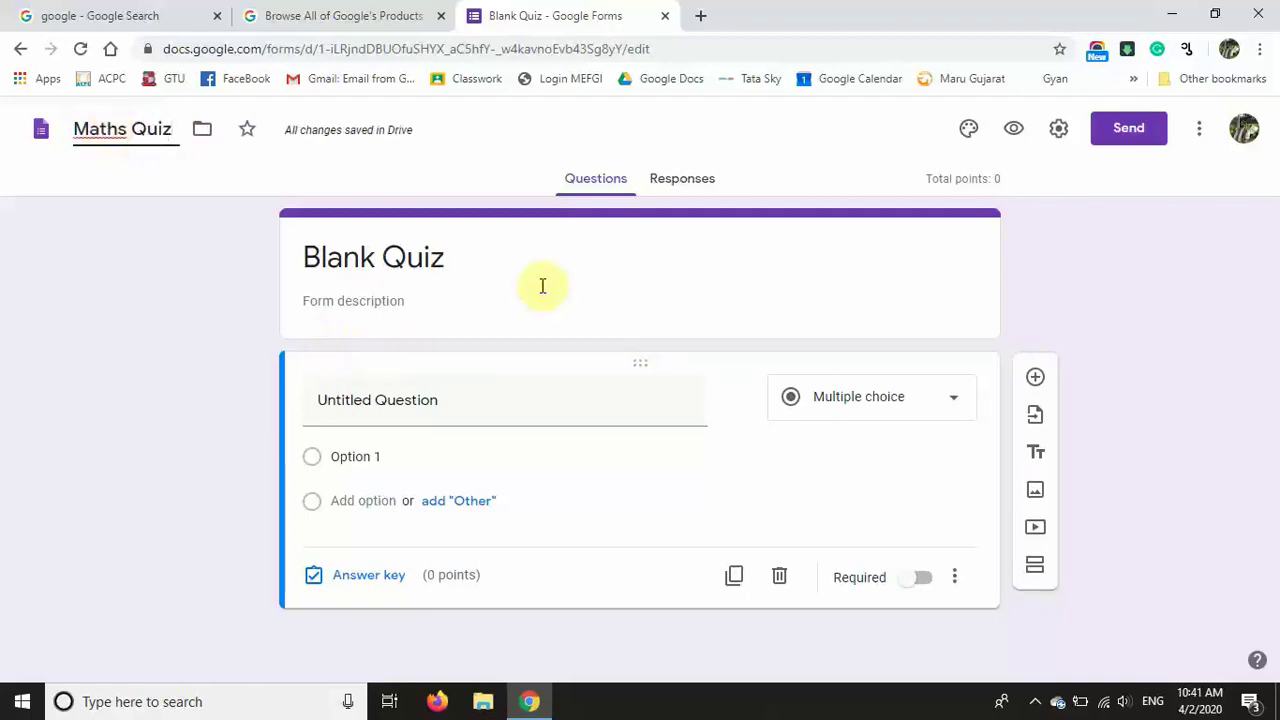
pyautogui.click(480, 258)
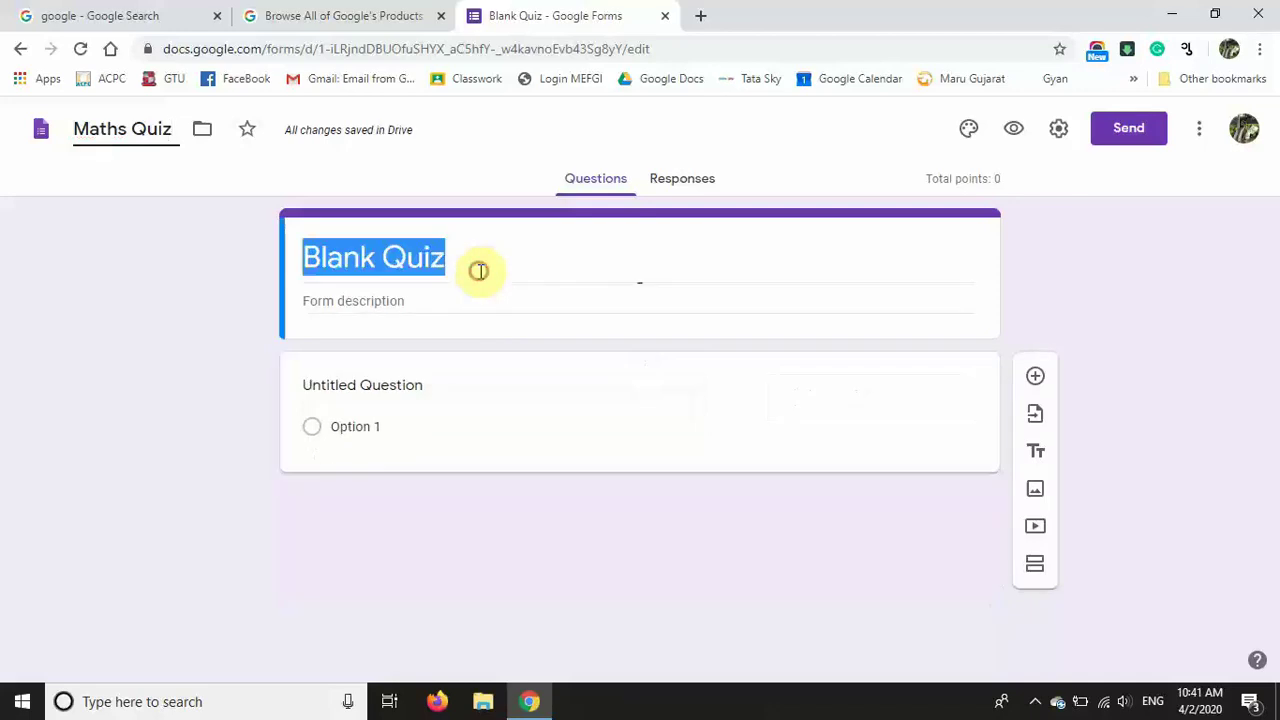
pyautogui.click(148, 383)
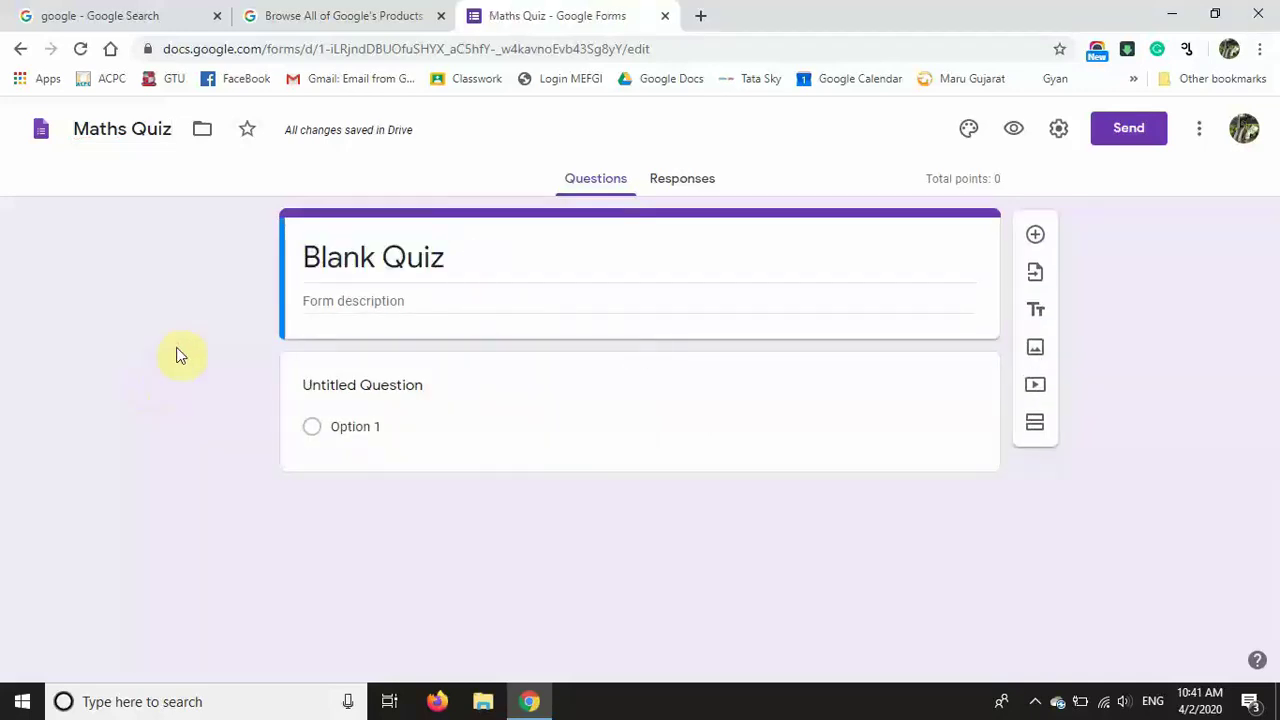
pyautogui.click(457, 264)
pyautogui.write('Maths')
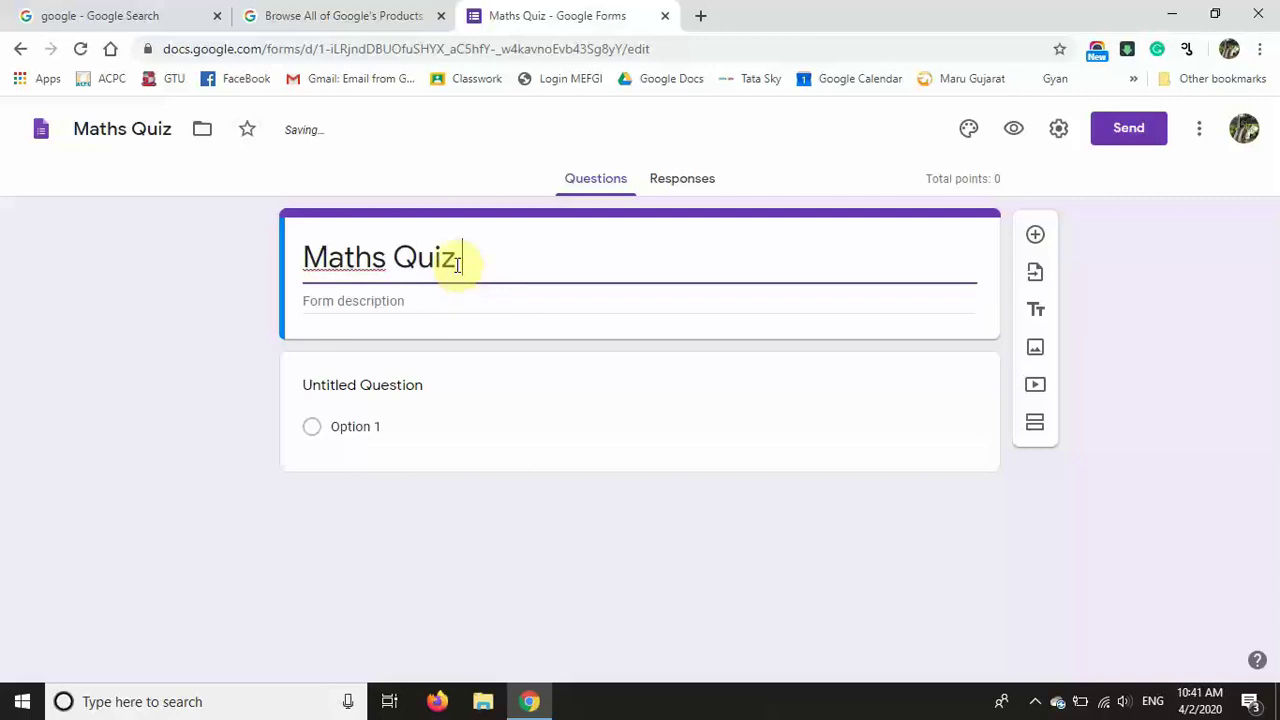
# Step: Add the chapter 1 good-luck form description
pyautogui.click(397, 299)
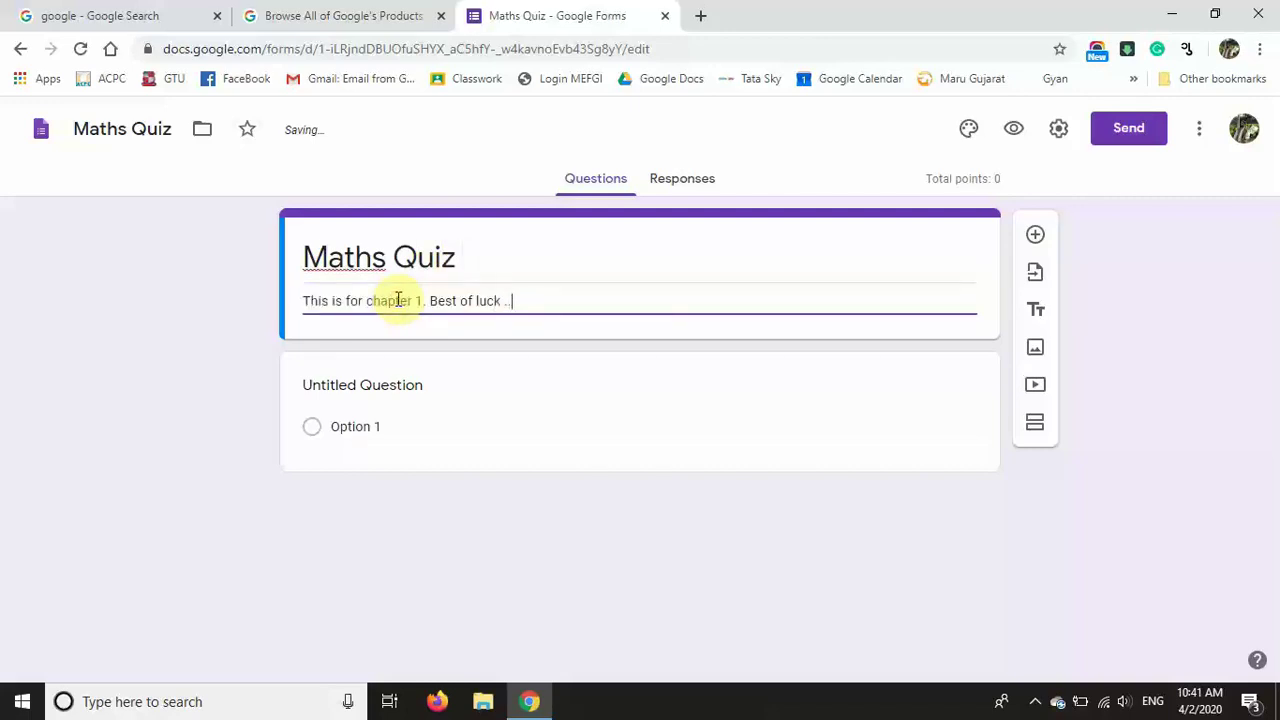
pyautogui.click(1179, 330)
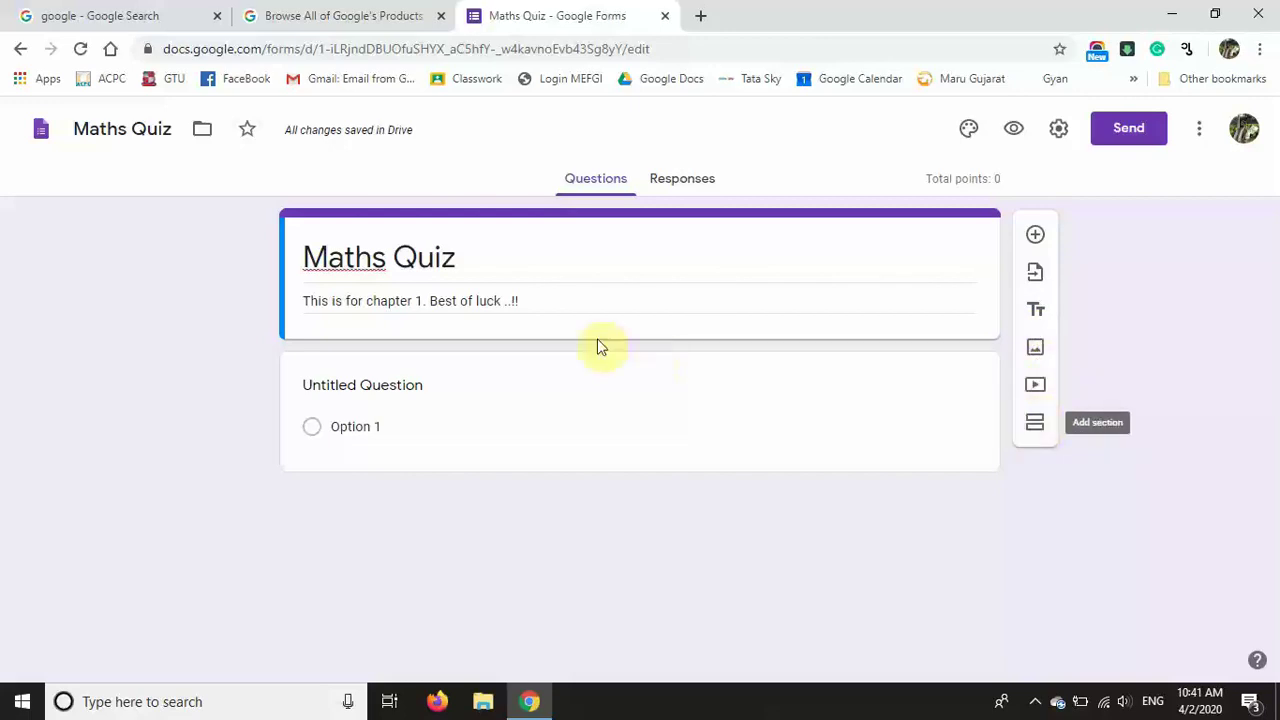
pyautogui.click(367, 385)
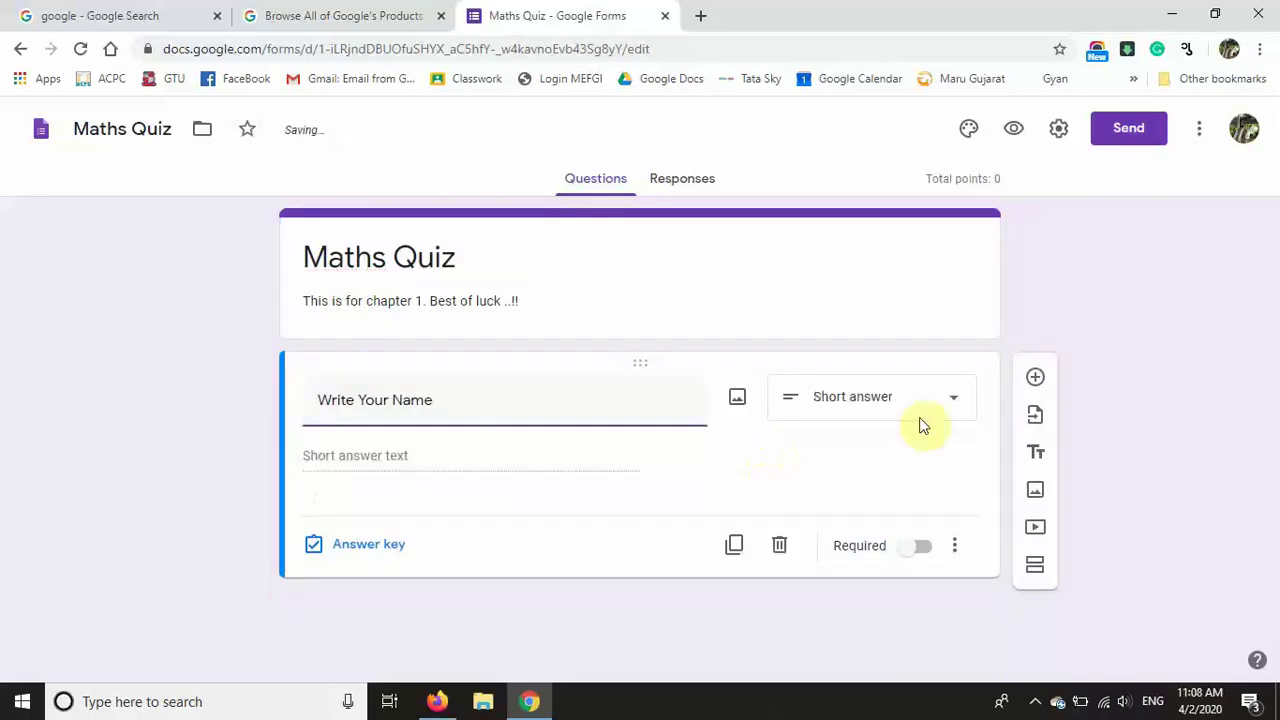
# Step: Make the name question a required short answer with surname-first wording
pyautogui.click(954, 400)
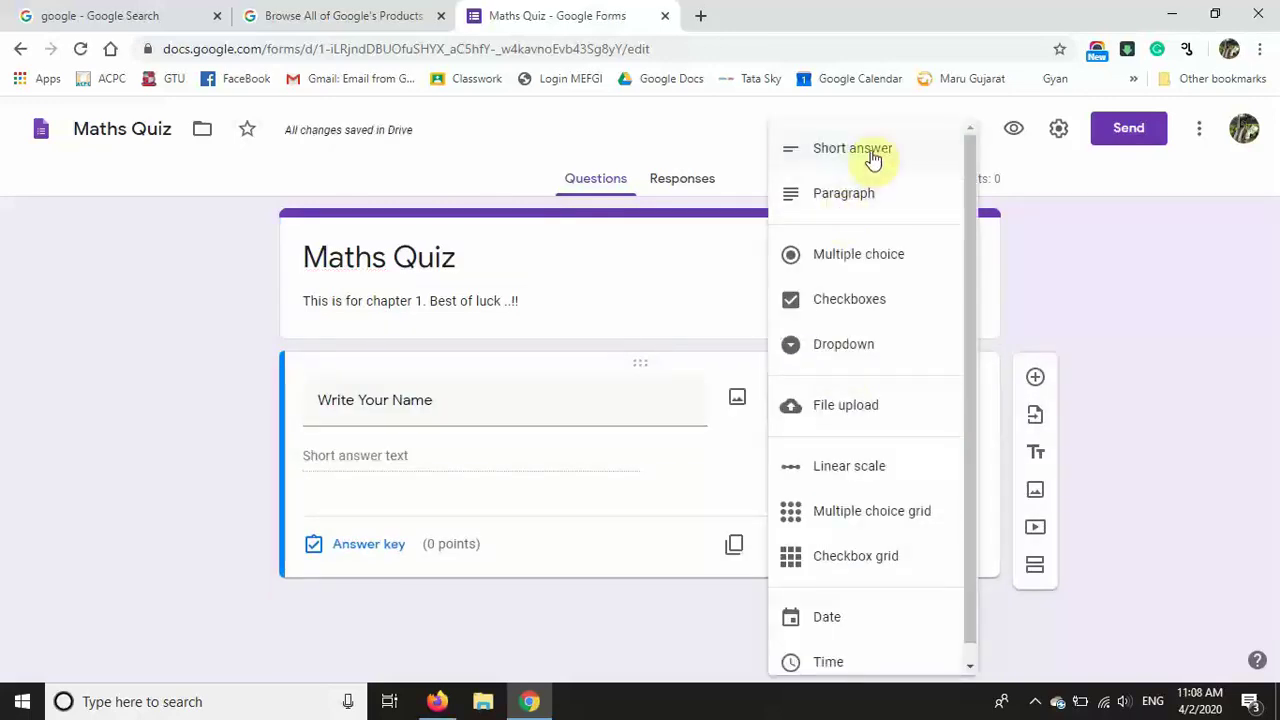
pyautogui.click(868, 152)
pyautogui.click(486, 396)
pyautogui.write('Write Your Name ( Surname and then Name )')
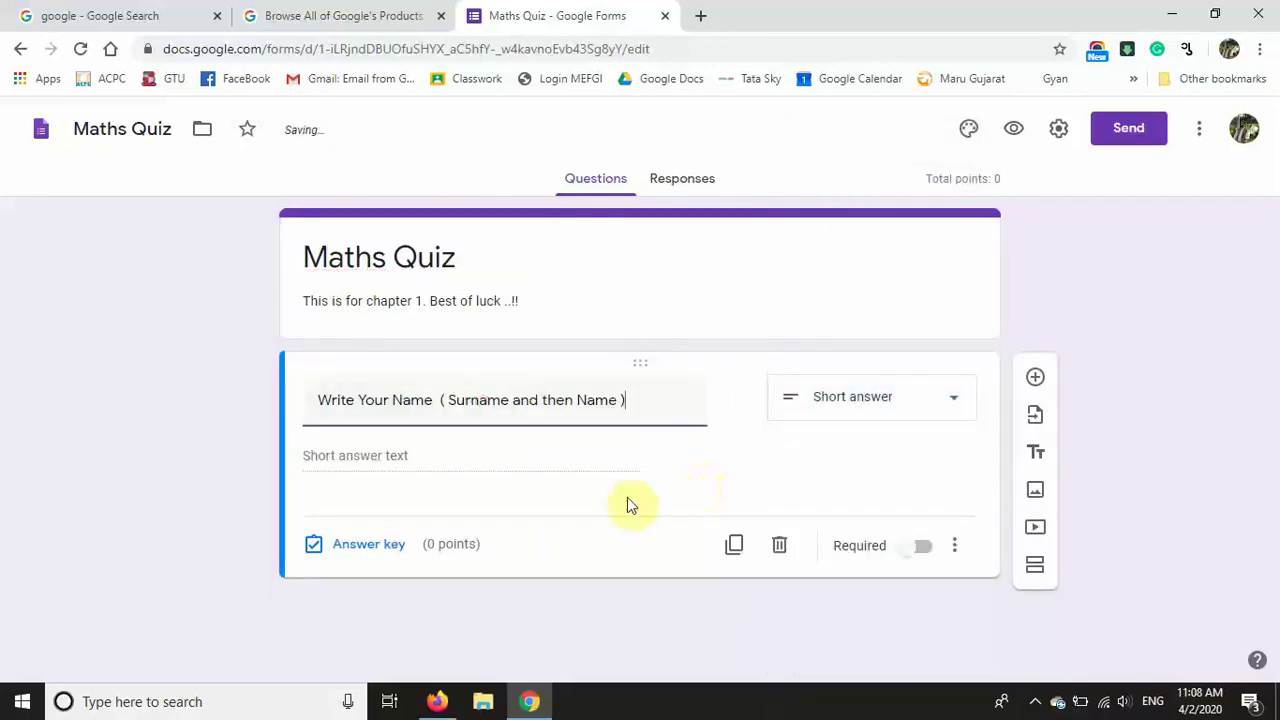
pyautogui.click(922, 548)
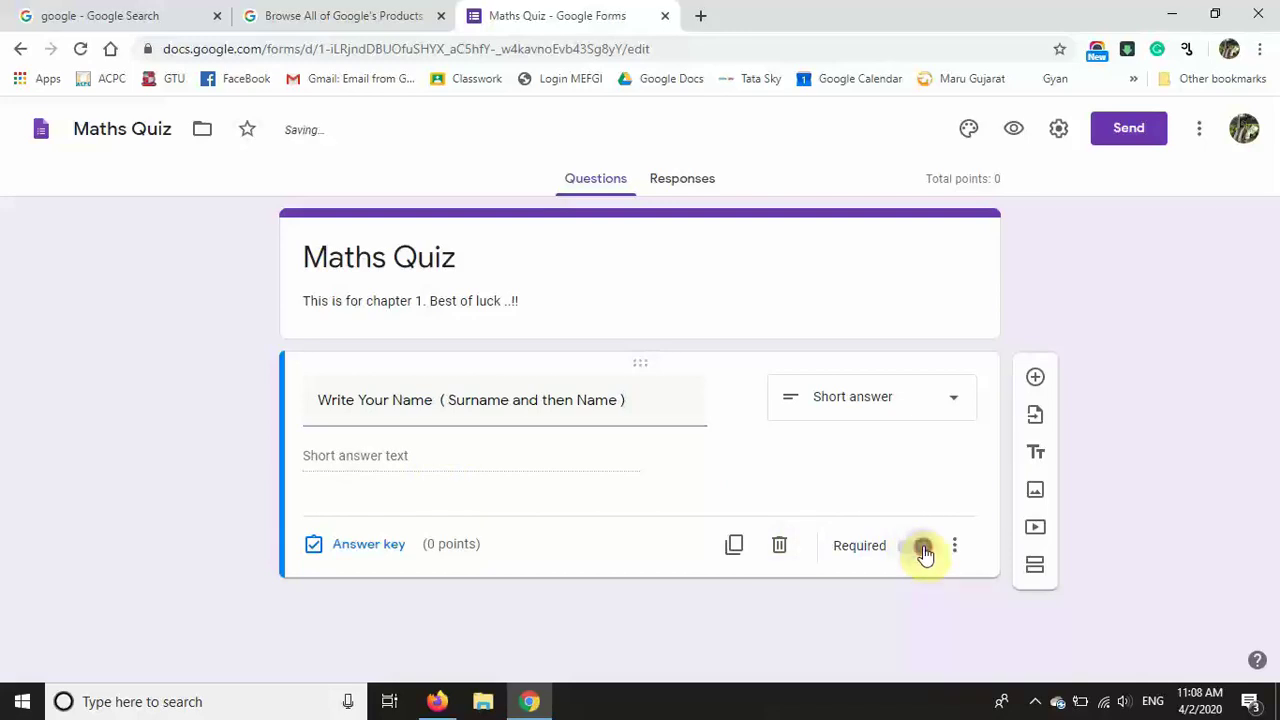
# Step: Add a required 'Write your Class Roll Number' question accepting numbers only
pyautogui.click(1034, 381)
pyautogui.write('Write your Class Roll Number')
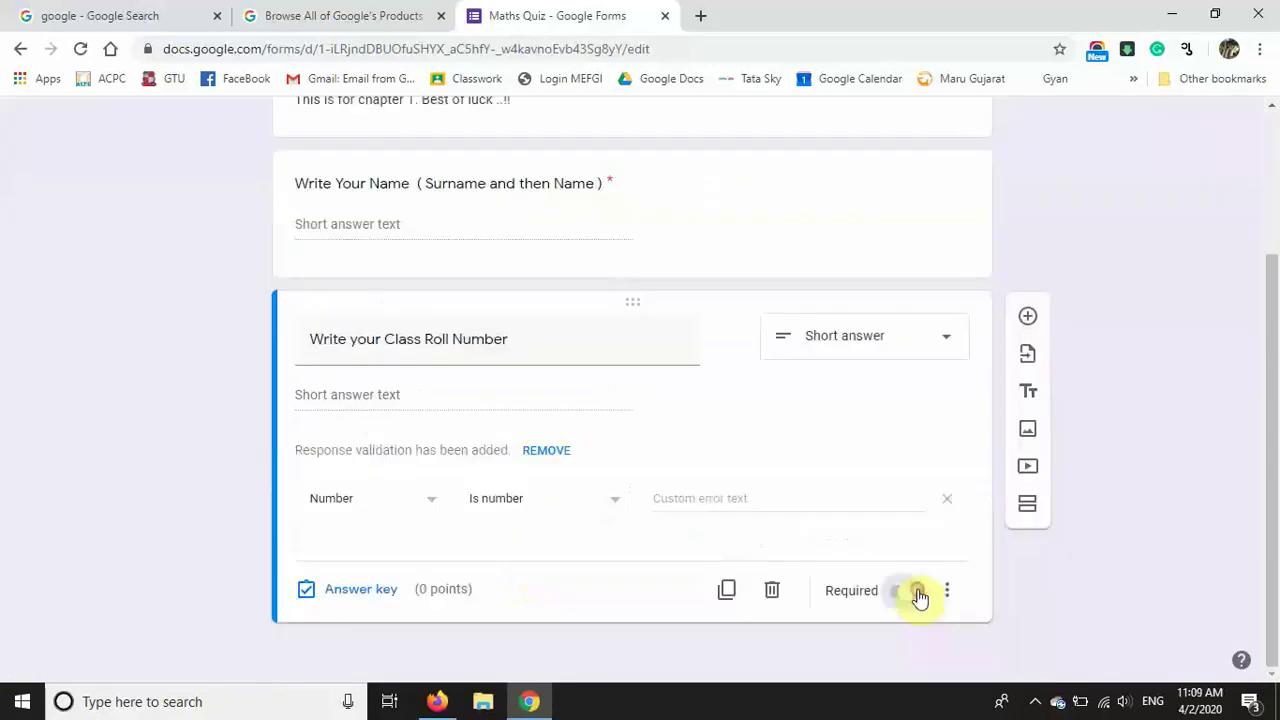
pyautogui.click(912, 591)
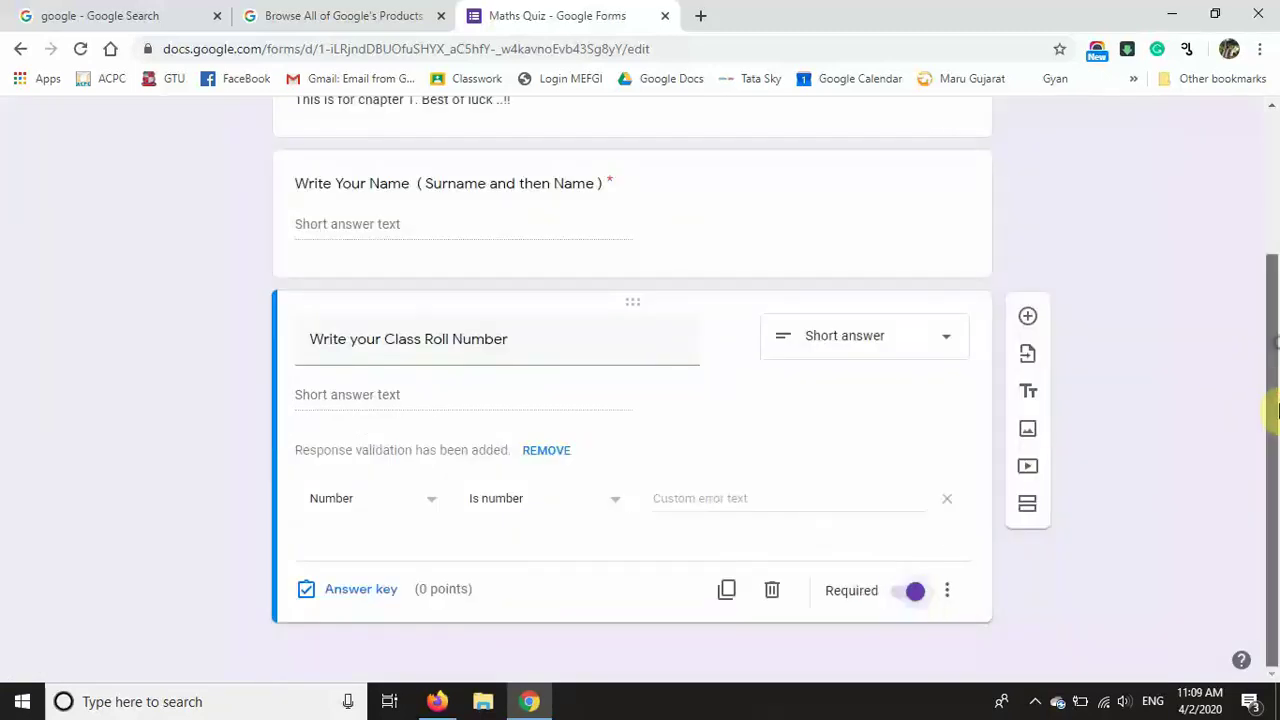
pyautogui.click(1029, 317)
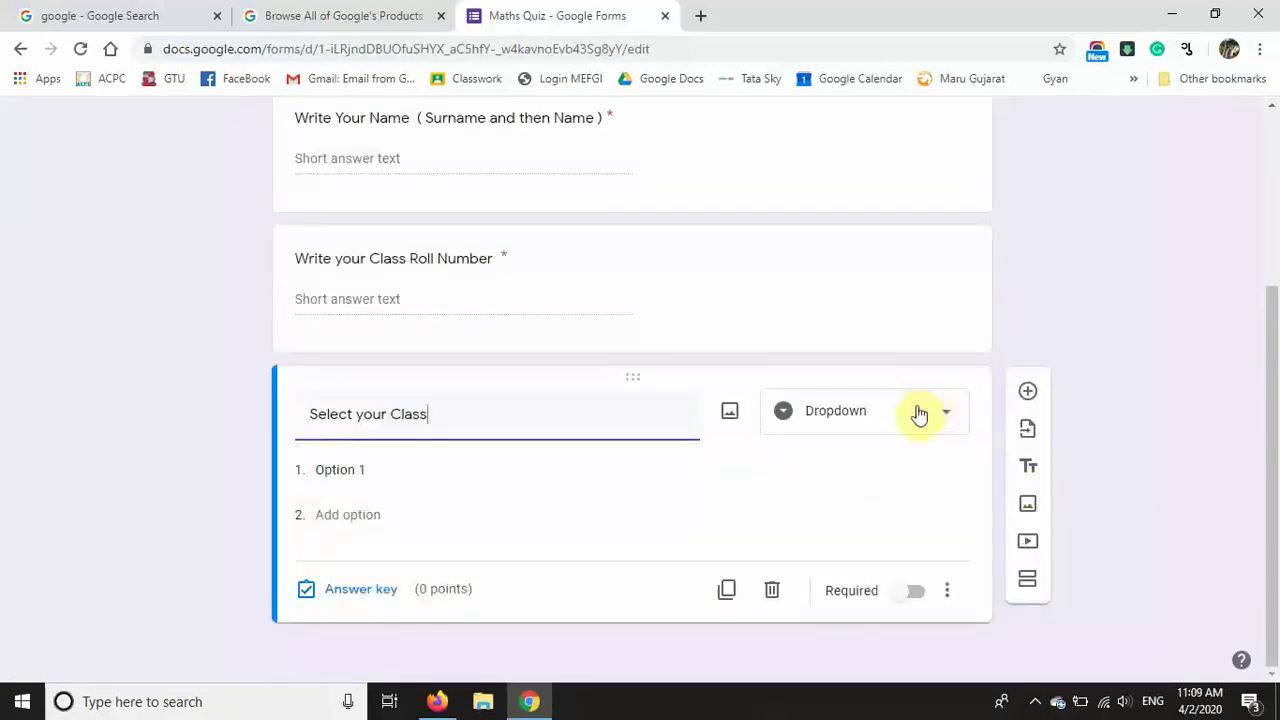
# Step: Make 'Select your Class' a required dropdown with choices 5 A, 5 B and 5 C
pyautogui.click(906, 420)
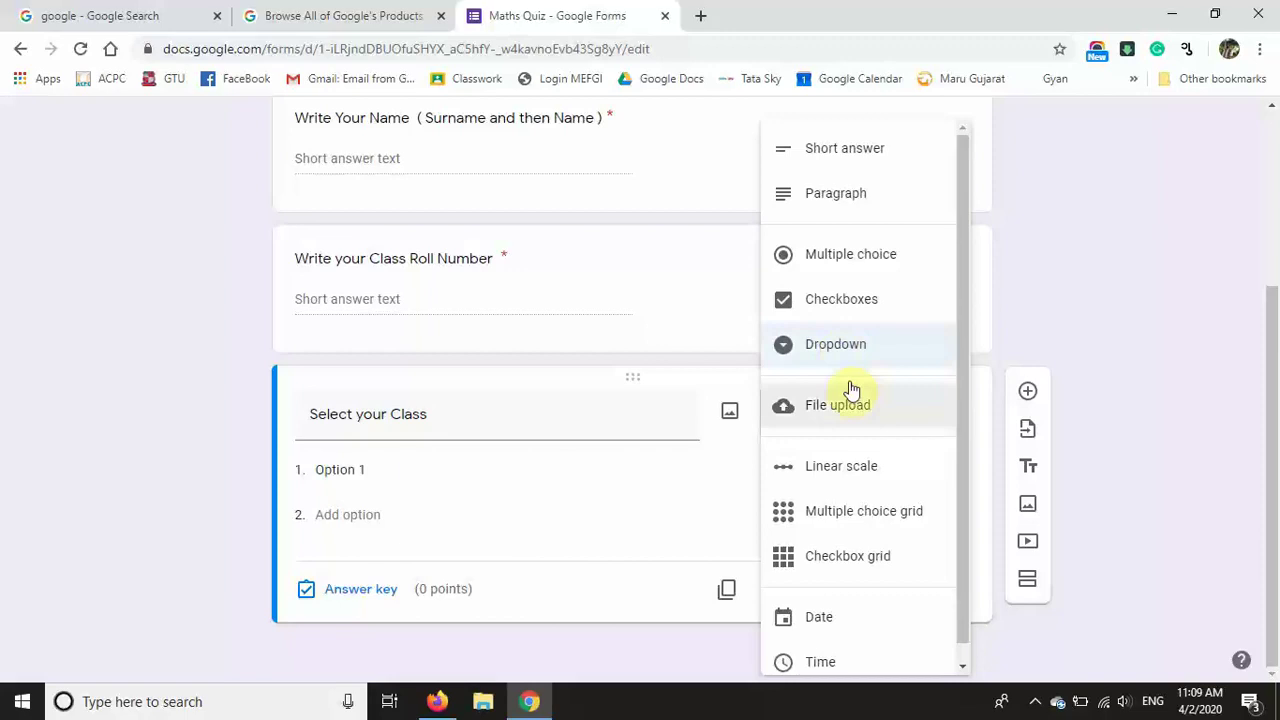
pyautogui.click(829, 347)
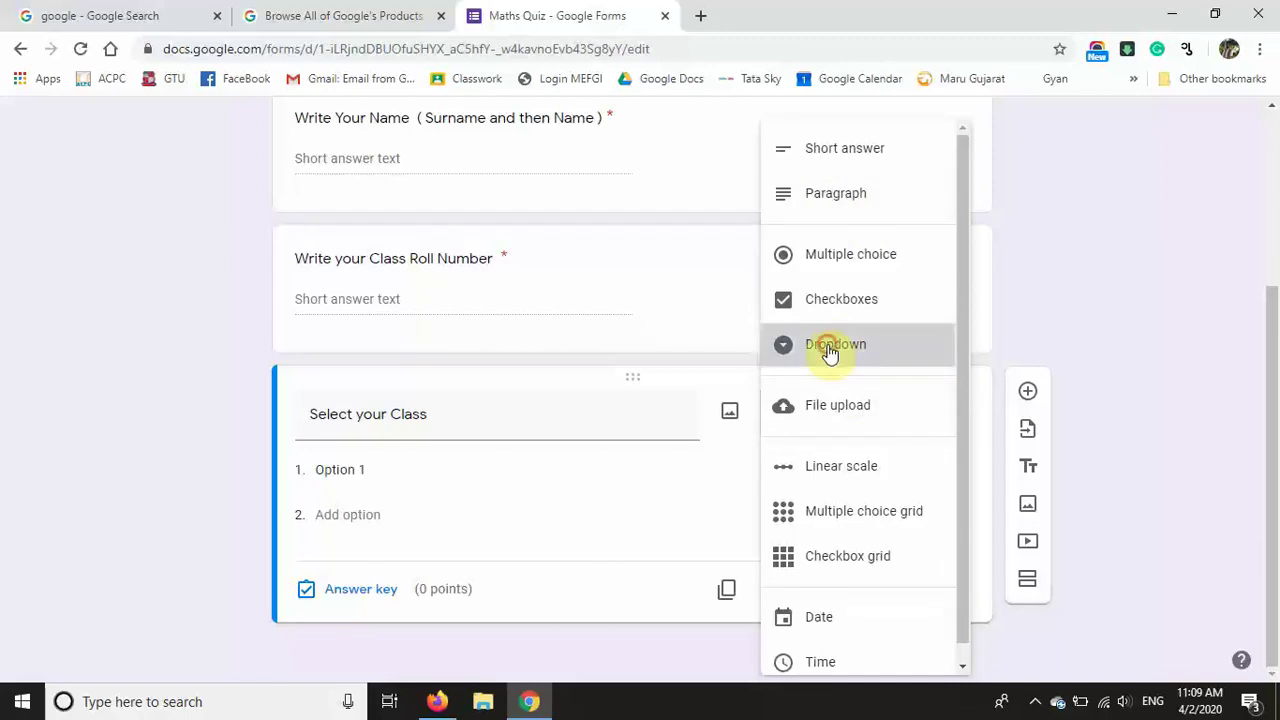
pyautogui.click(350, 466)
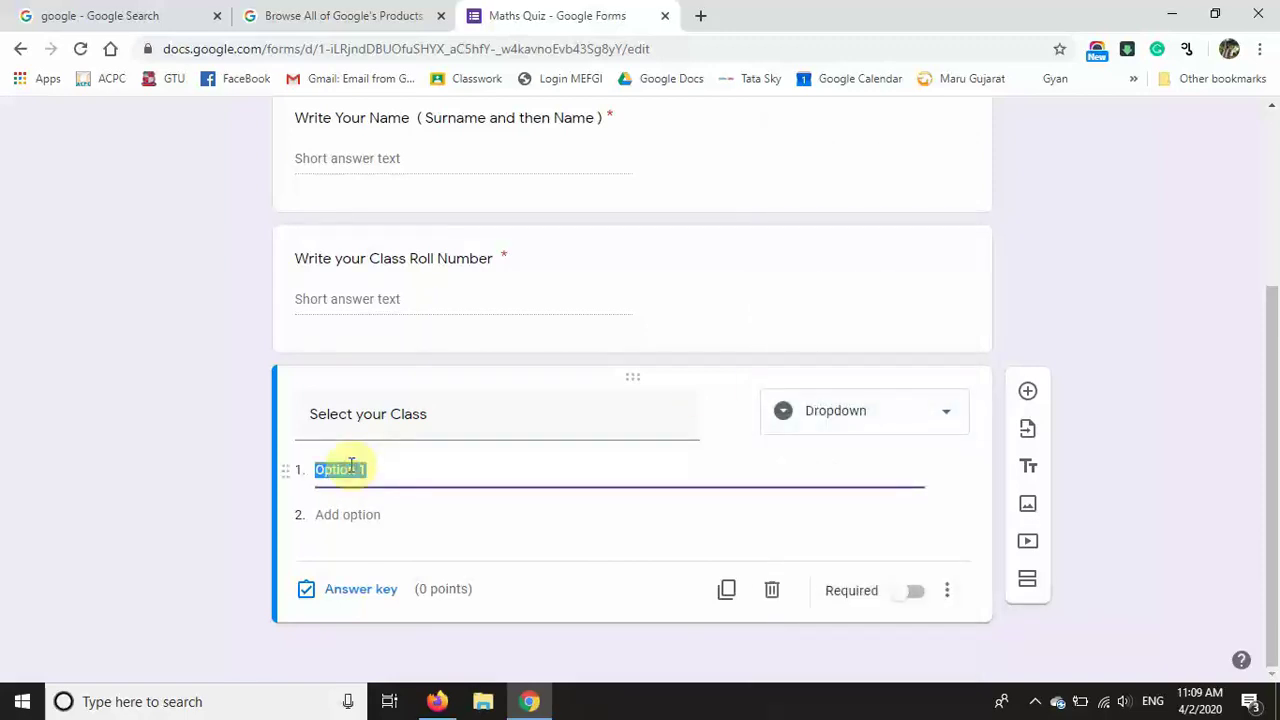
pyautogui.write('5 A')
pyautogui.click(330, 548)
pyautogui.write('5 B')
pyautogui.click(347, 594)
pyautogui.write('5 C')
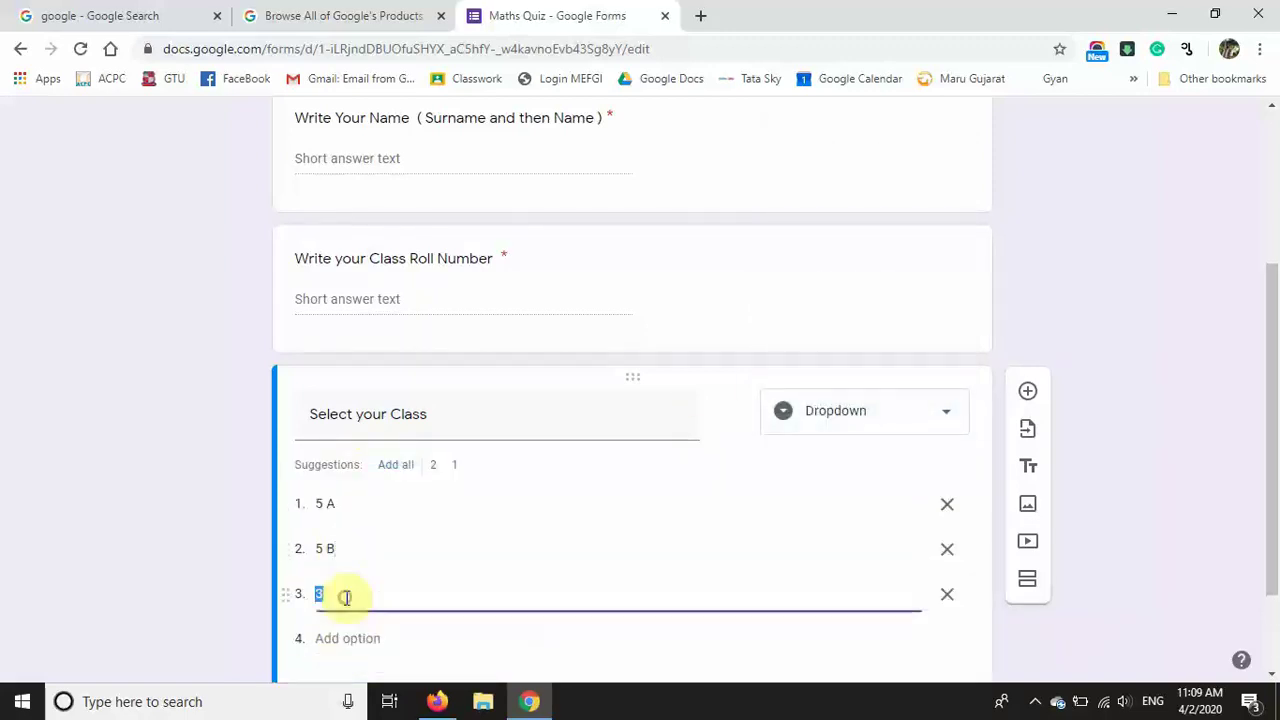
pyautogui.moveTo(1271, 300); pyautogui.dragTo(1260, 408)
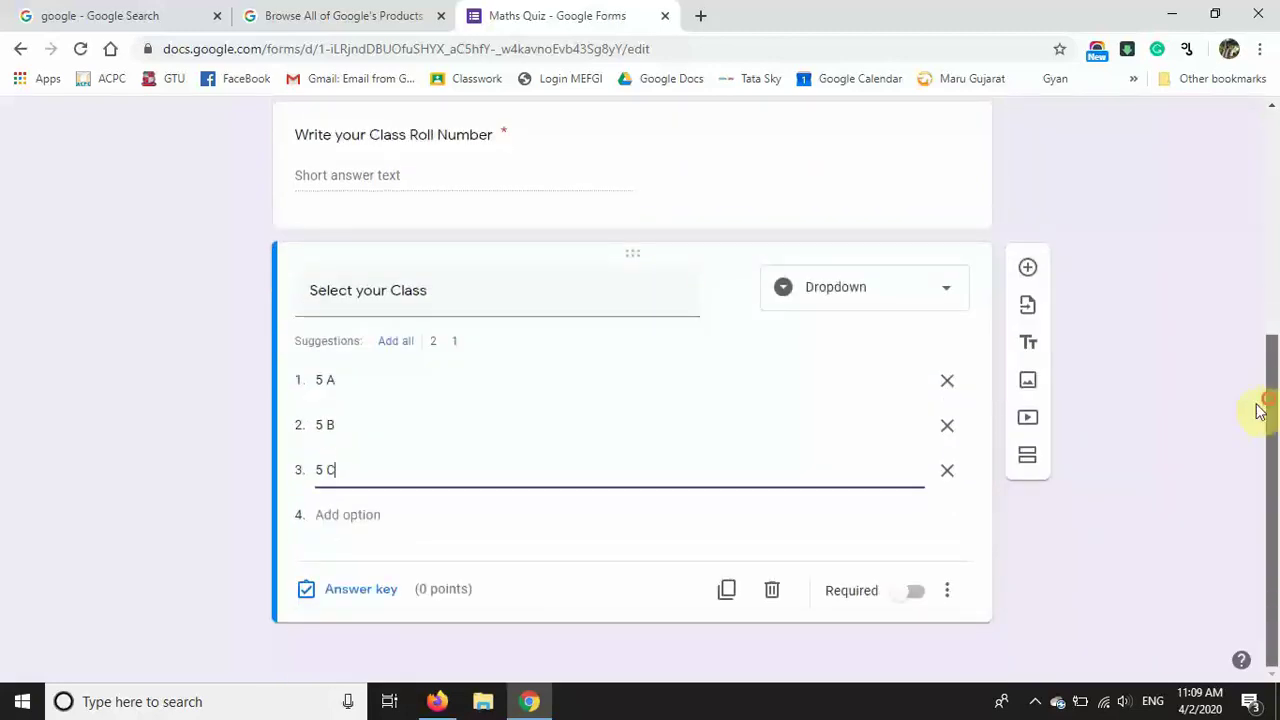
pyautogui.click(915, 596)
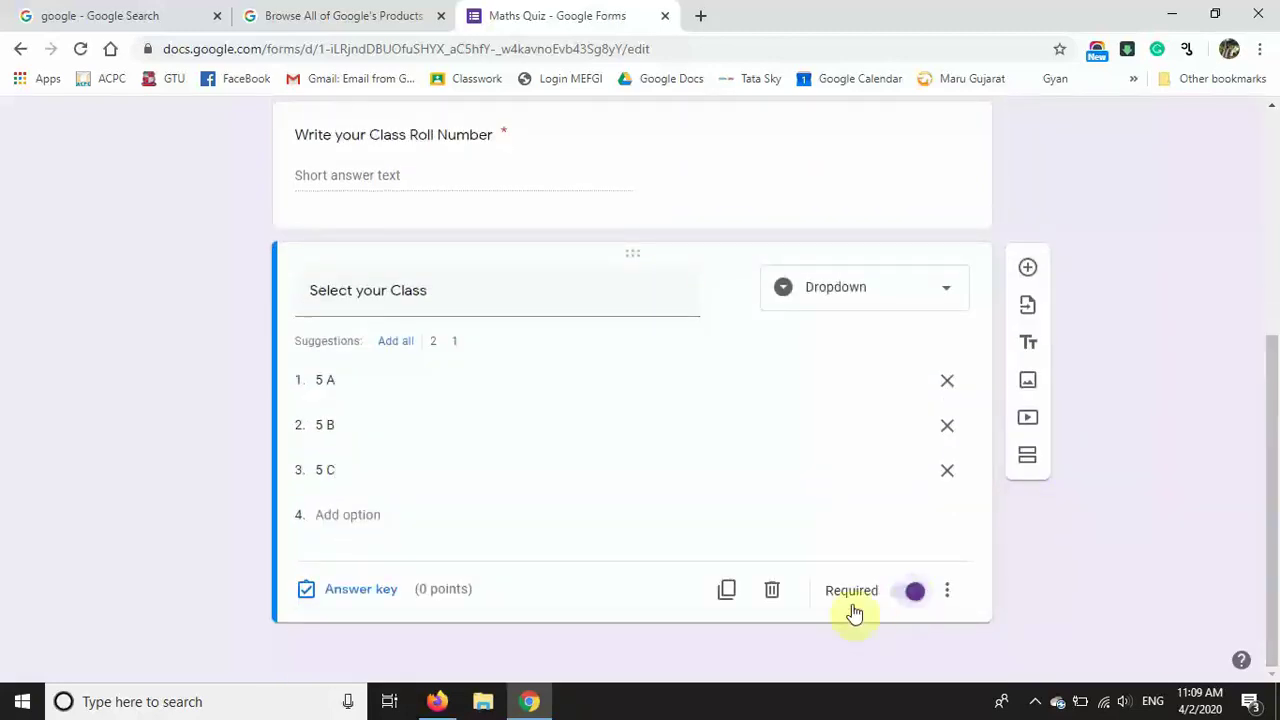
pyautogui.moveTo(1273, 410); pyautogui.dragTo(1275, 147)
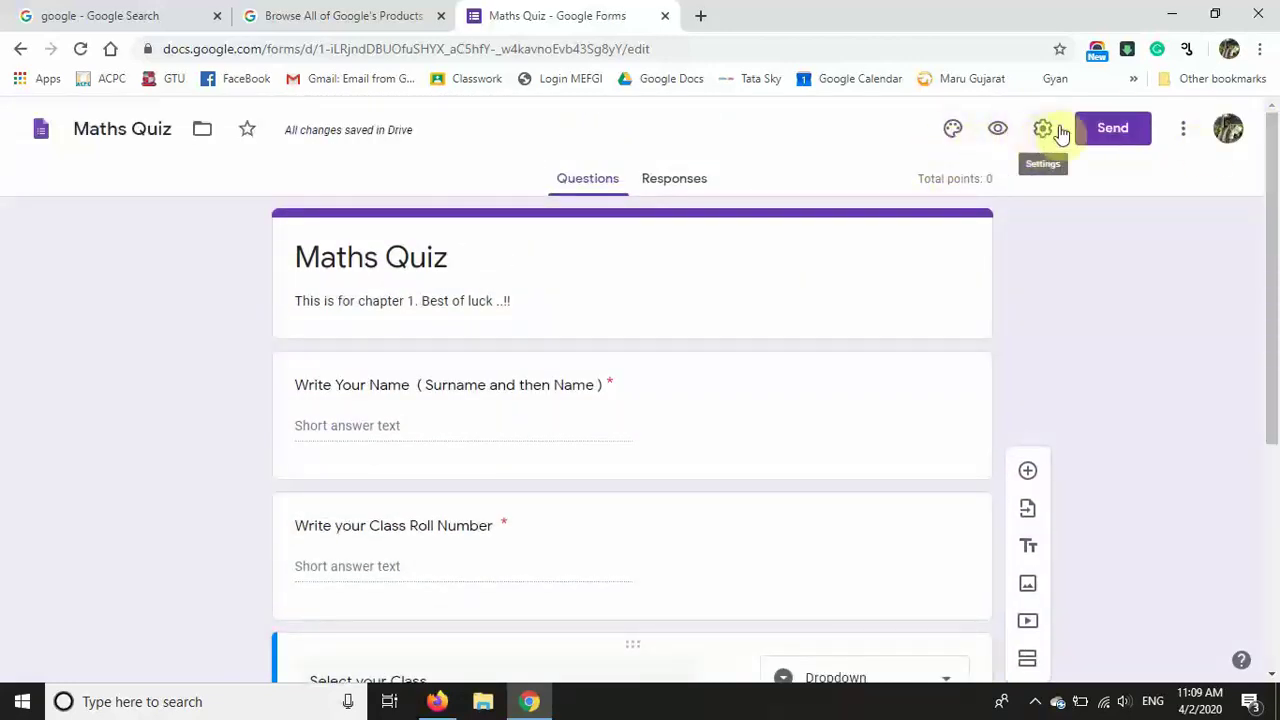
# Step: Preview the quiz and enter a respondent name in the name answer
pyautogui.click(998, 135)
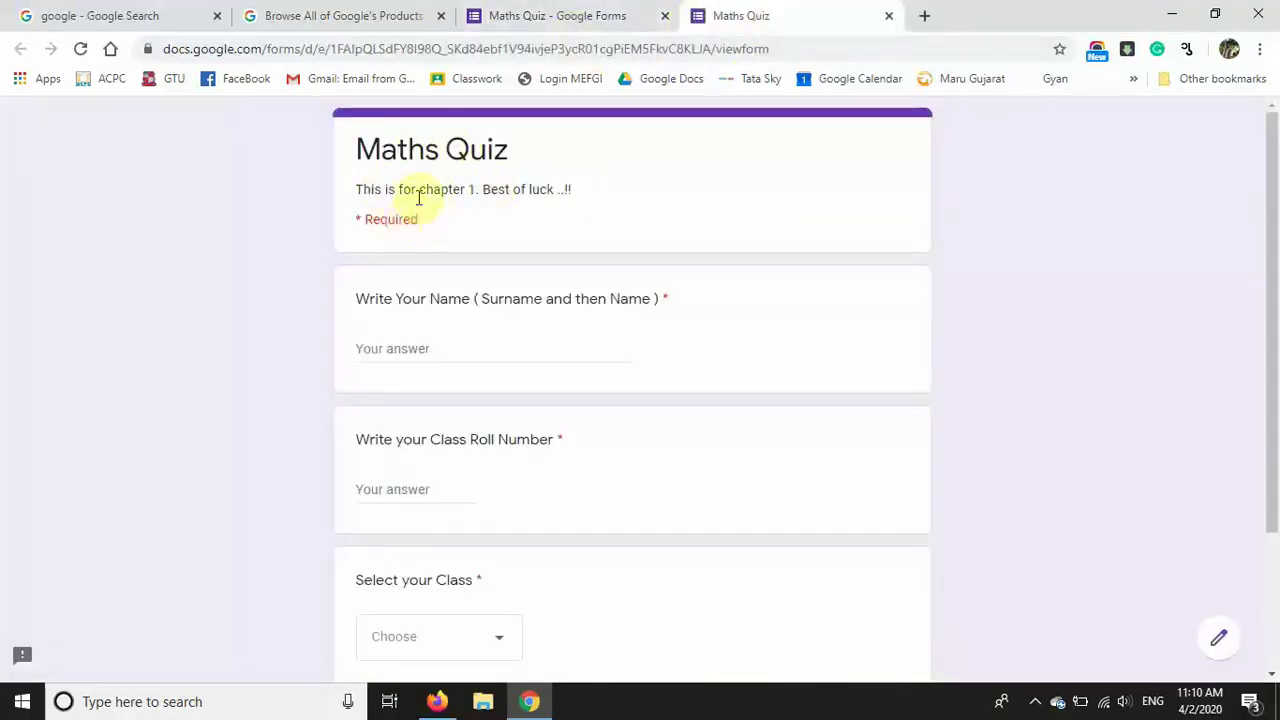
pyautogui.click(433, 353)
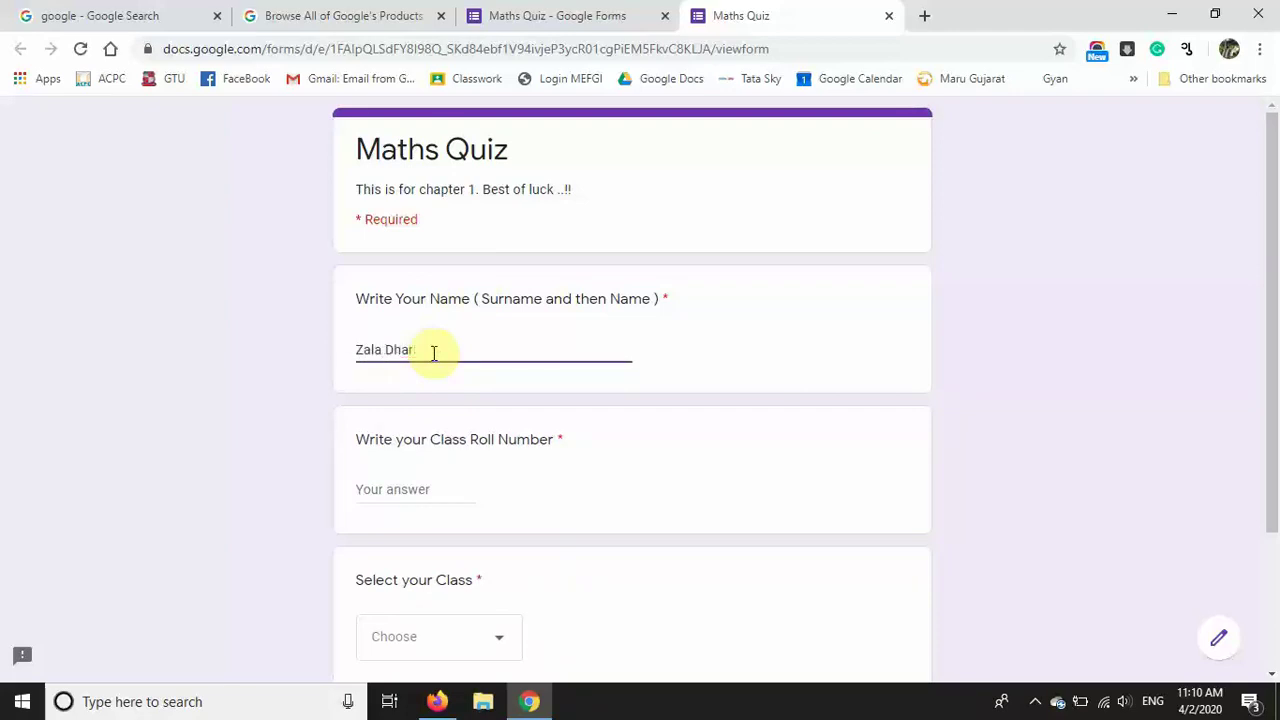
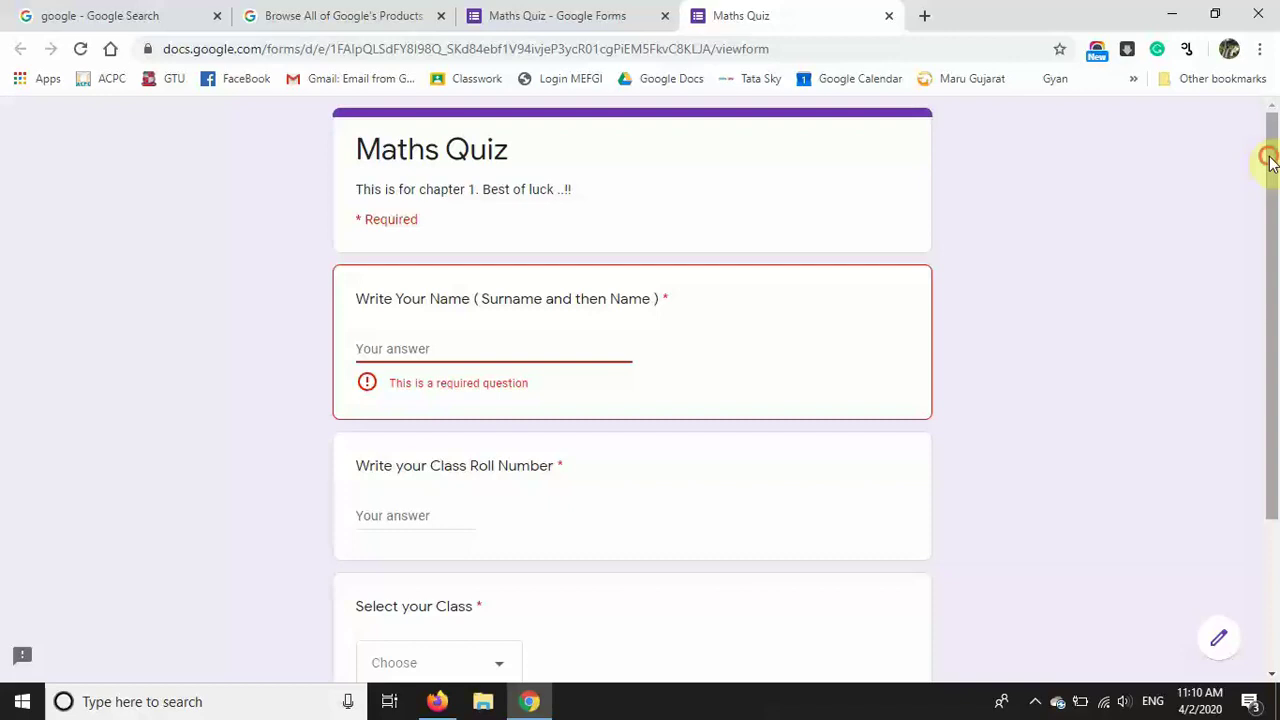
pyautogui.moveTo(1268, 160); pyautogui.dragTo(1266, 249)
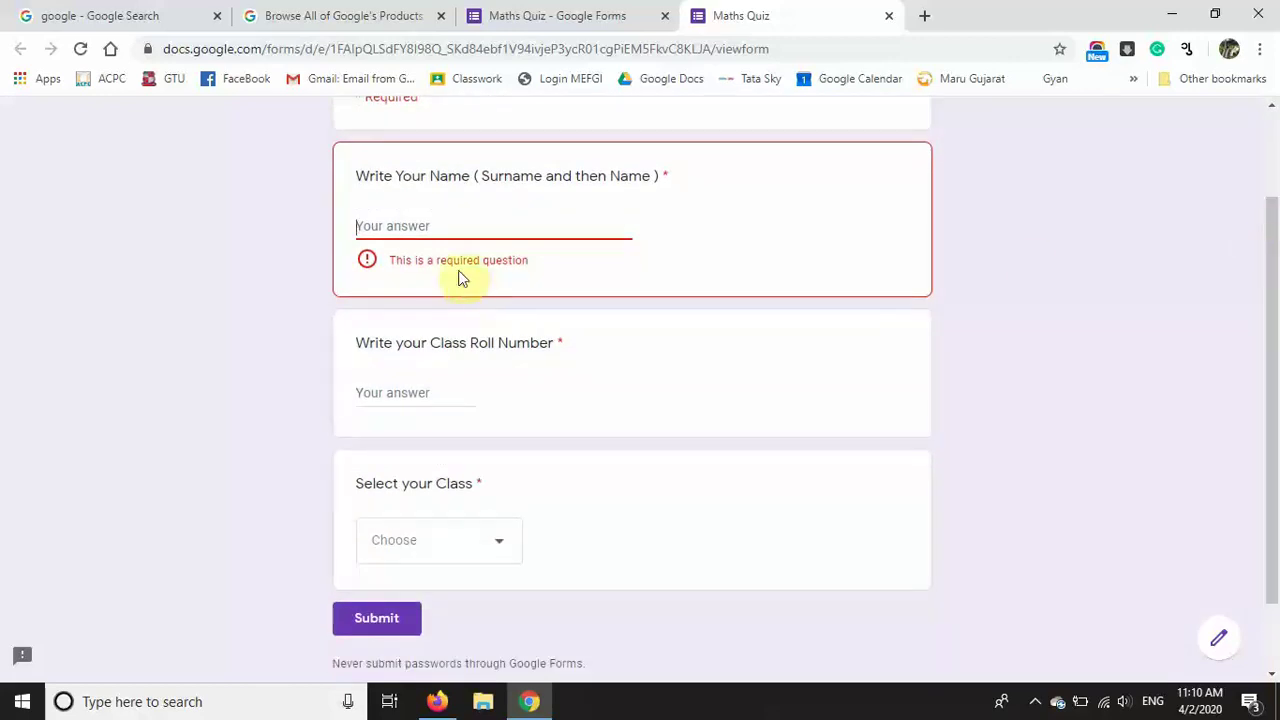
# Step: Answer roll number 52 and class 5 B, then return to the editor
pyautogui.click(408, 396)
pyautogui.write('52')
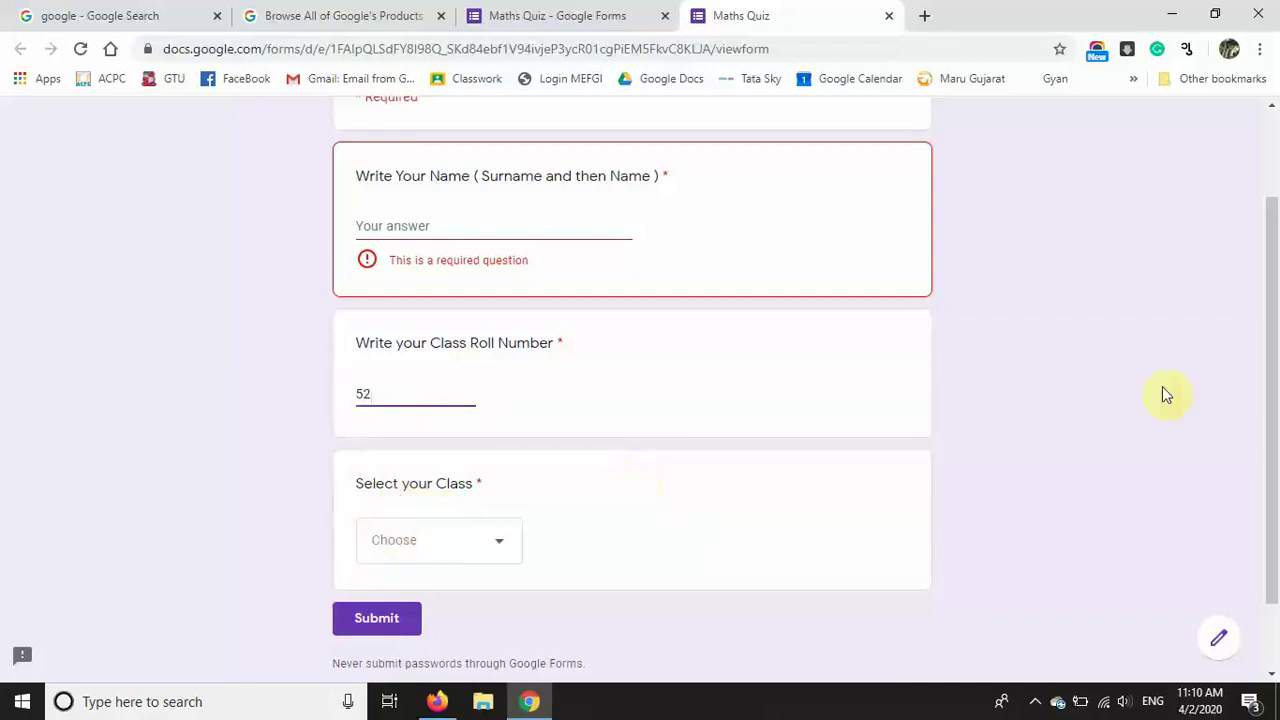
pyautogui.moveTo(1275, 370); pyautogui.dragTo(1271, 523)
pyautogui.click(597, 457)
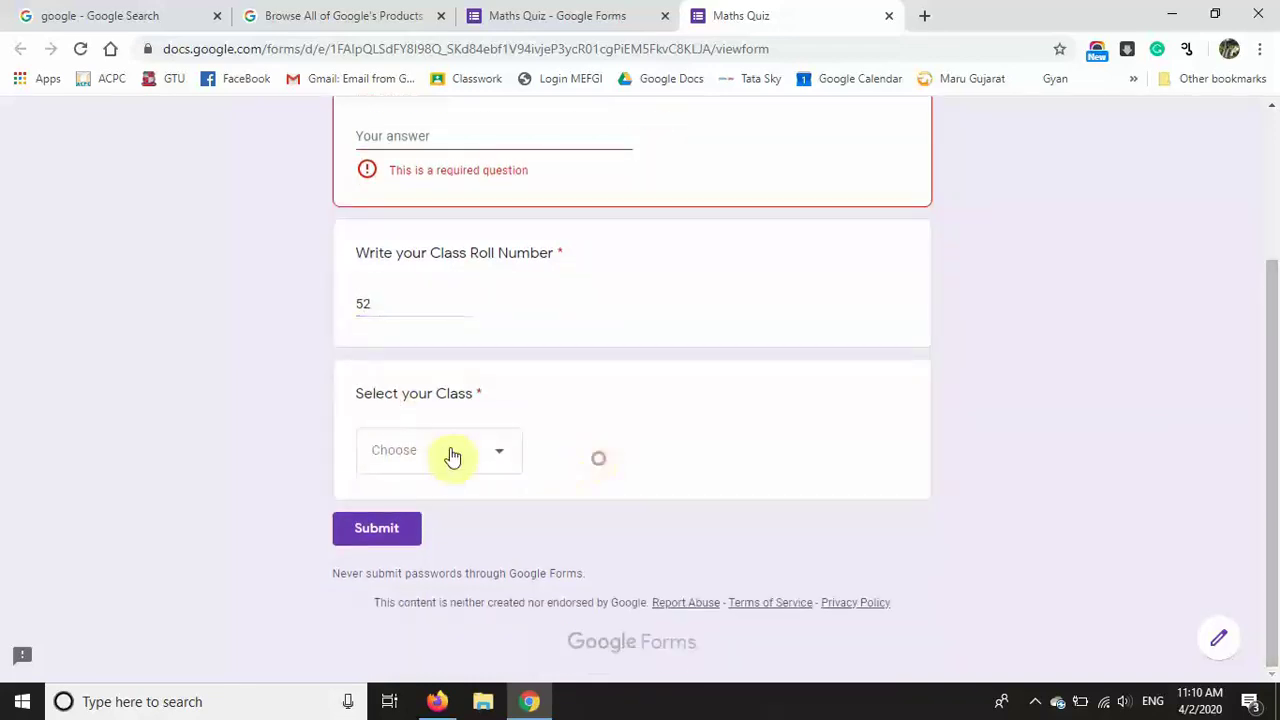
pyautogui.click(495, 455)
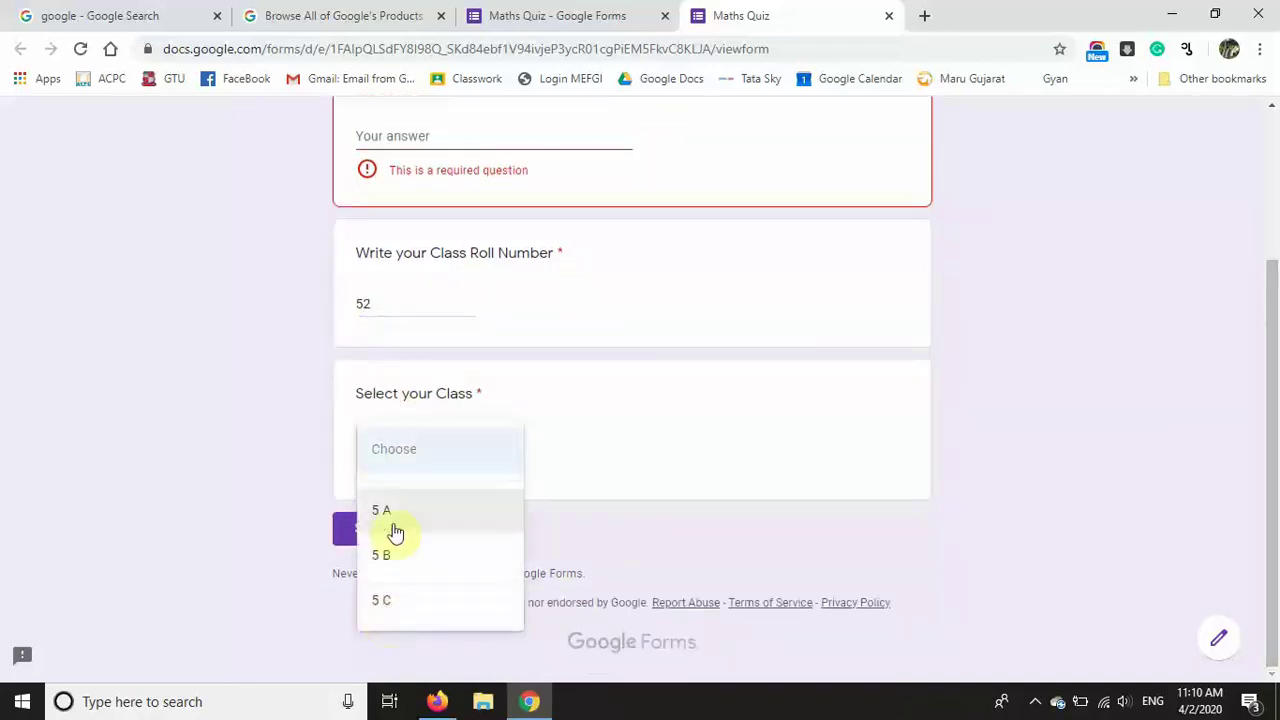
pyautogui.click(391, 554)
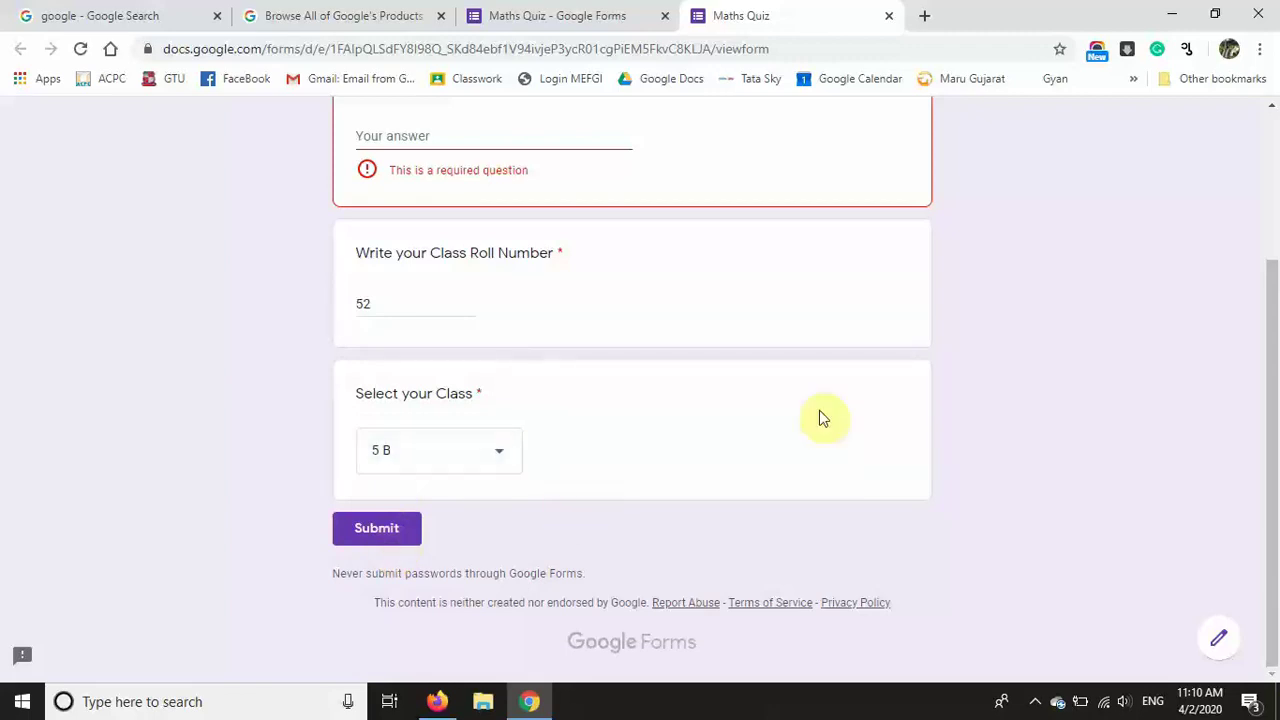
pyautogui.moveTo(1271, 380); pyautogui.dragTo(1275, 80)
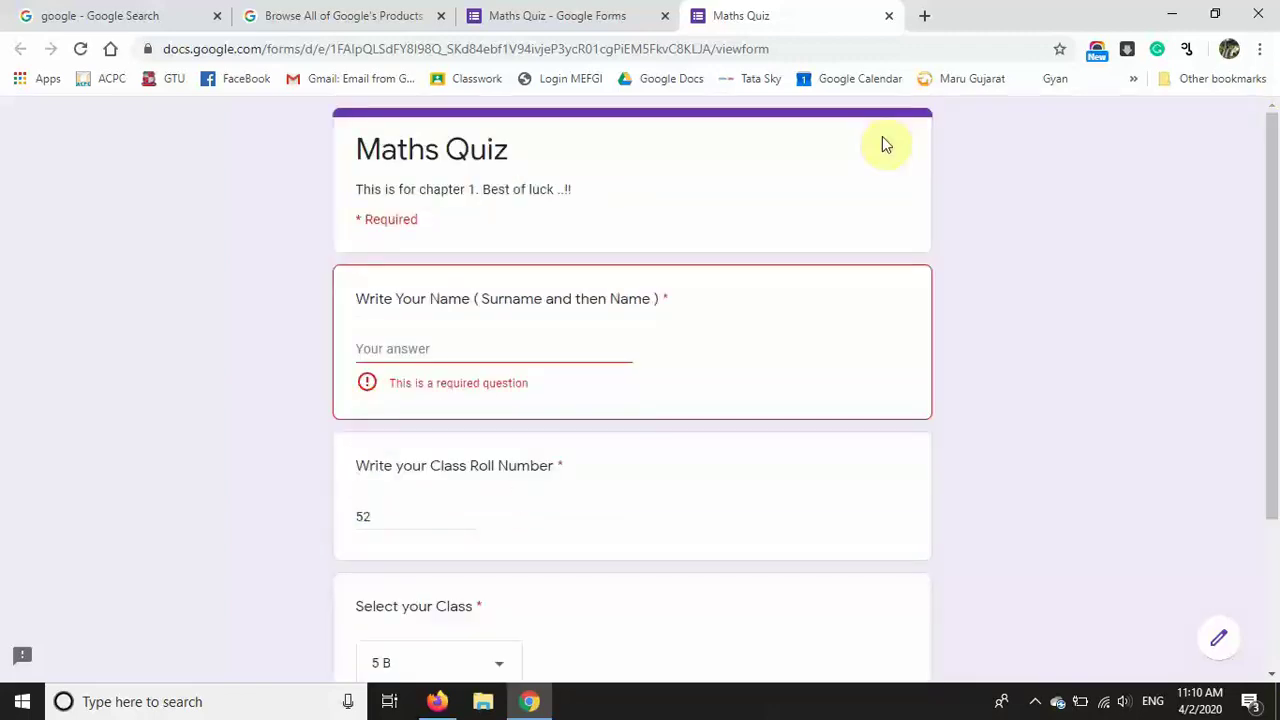
pyautogui.click(560, 14)
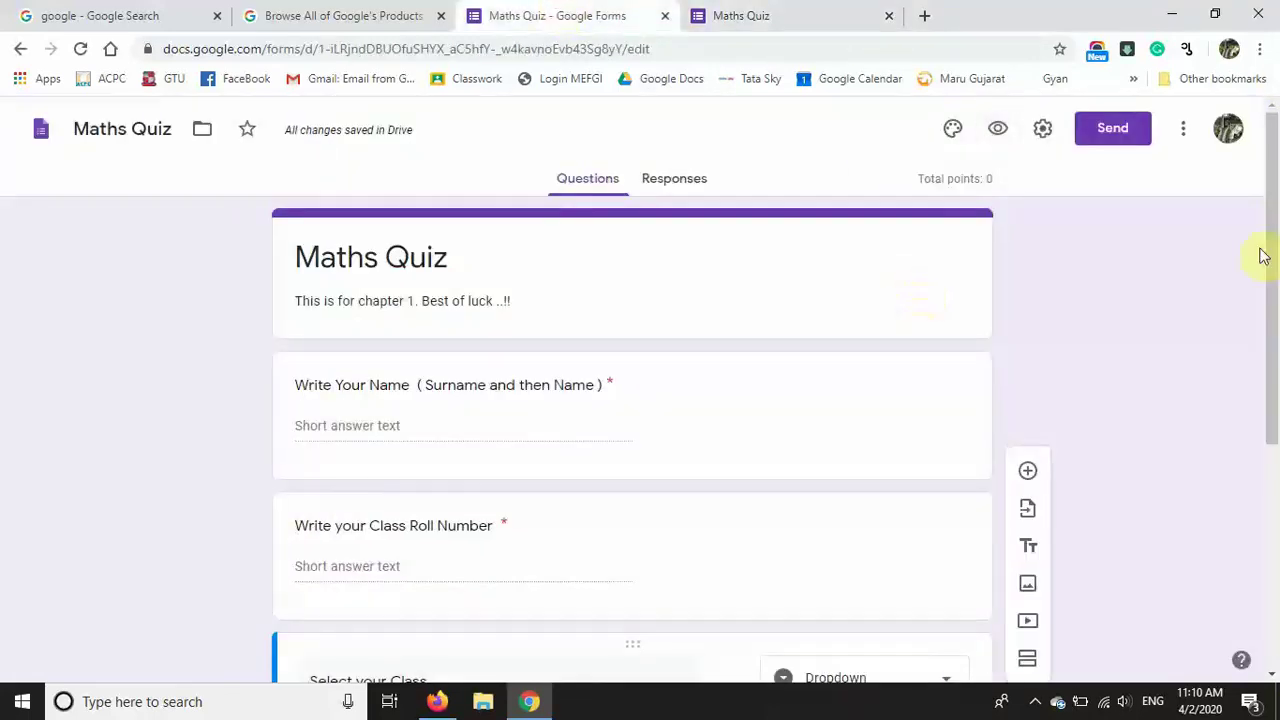
# Step: Add a section after the class question titled 'Part 1 Multiplication Quiz'
pyautogui.moveTo(1262, 255); pyautogui.dragTo(1274, 480)
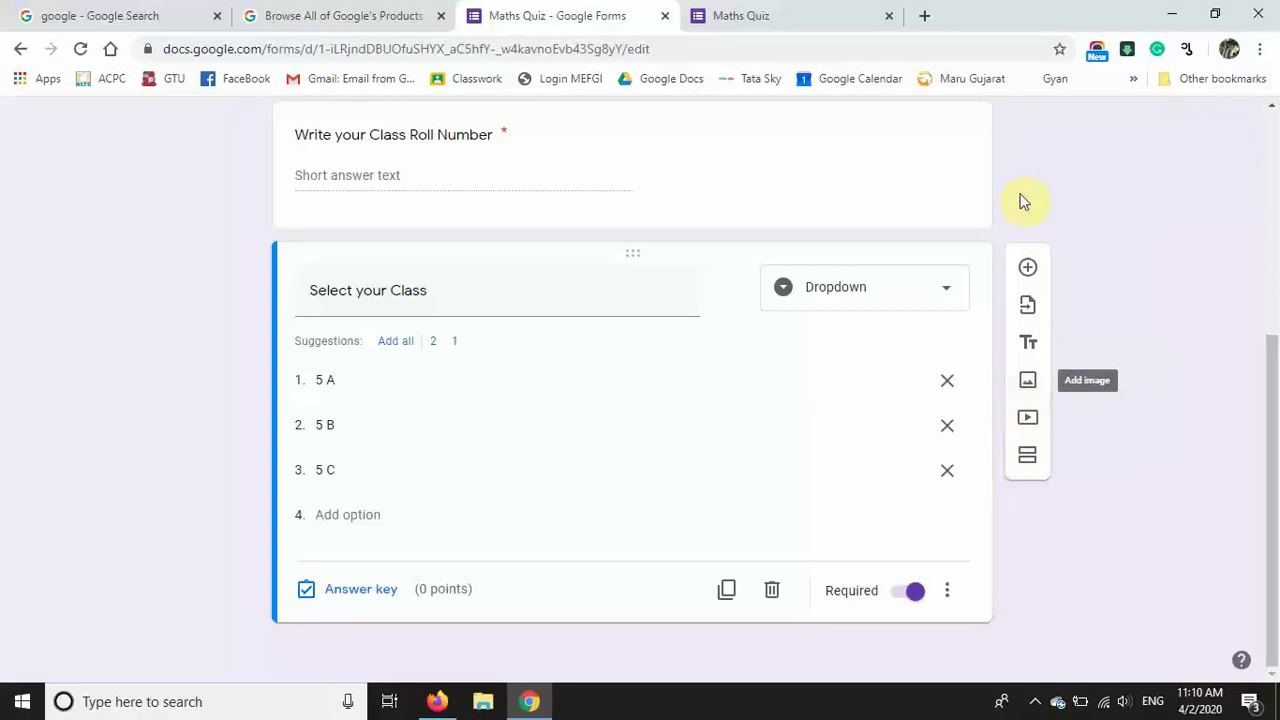
pyautogui.moveTo(1272, 425); pyautogui.dragTo(1265, 598)
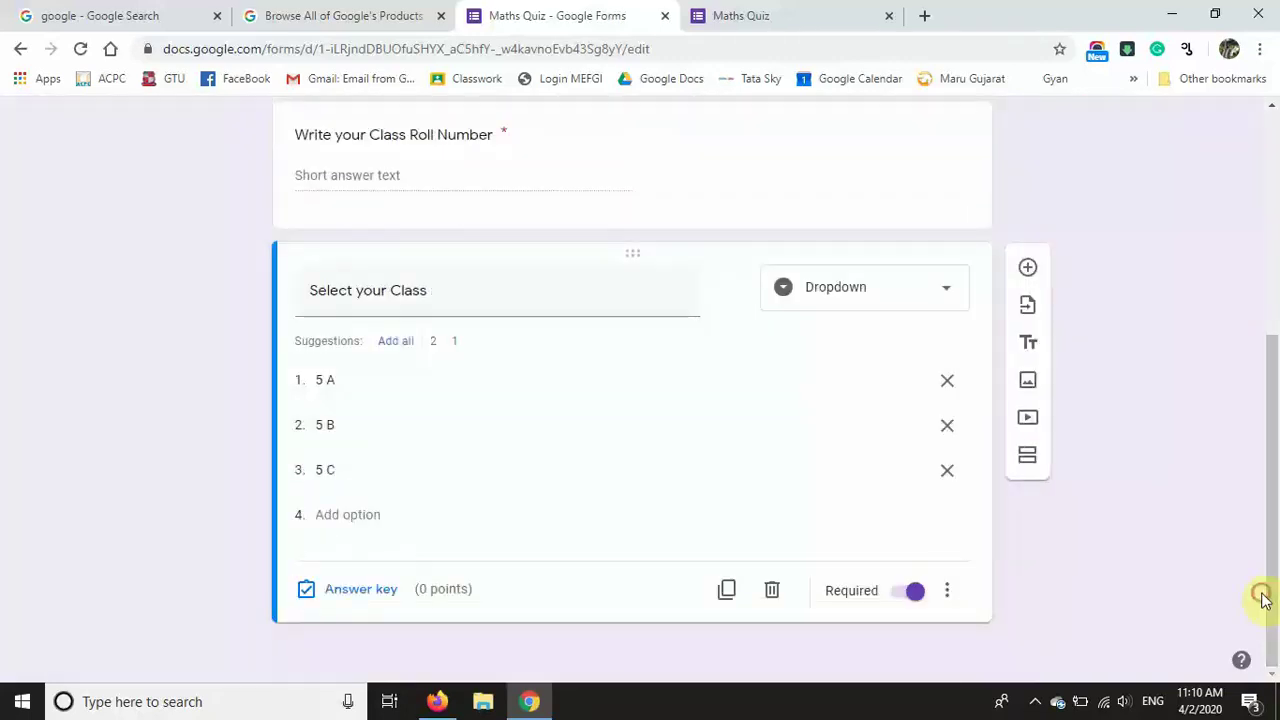
pyautogui.click(1031, 459)
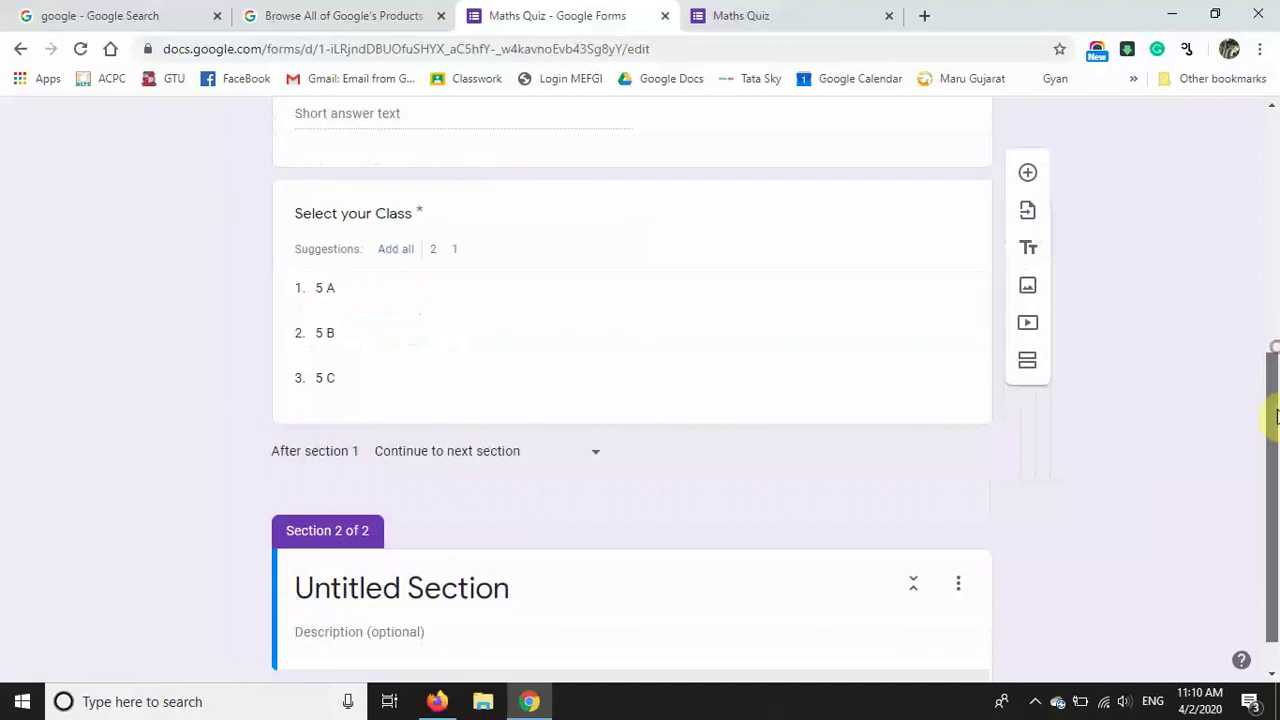
pyautogui.click(518, 555)
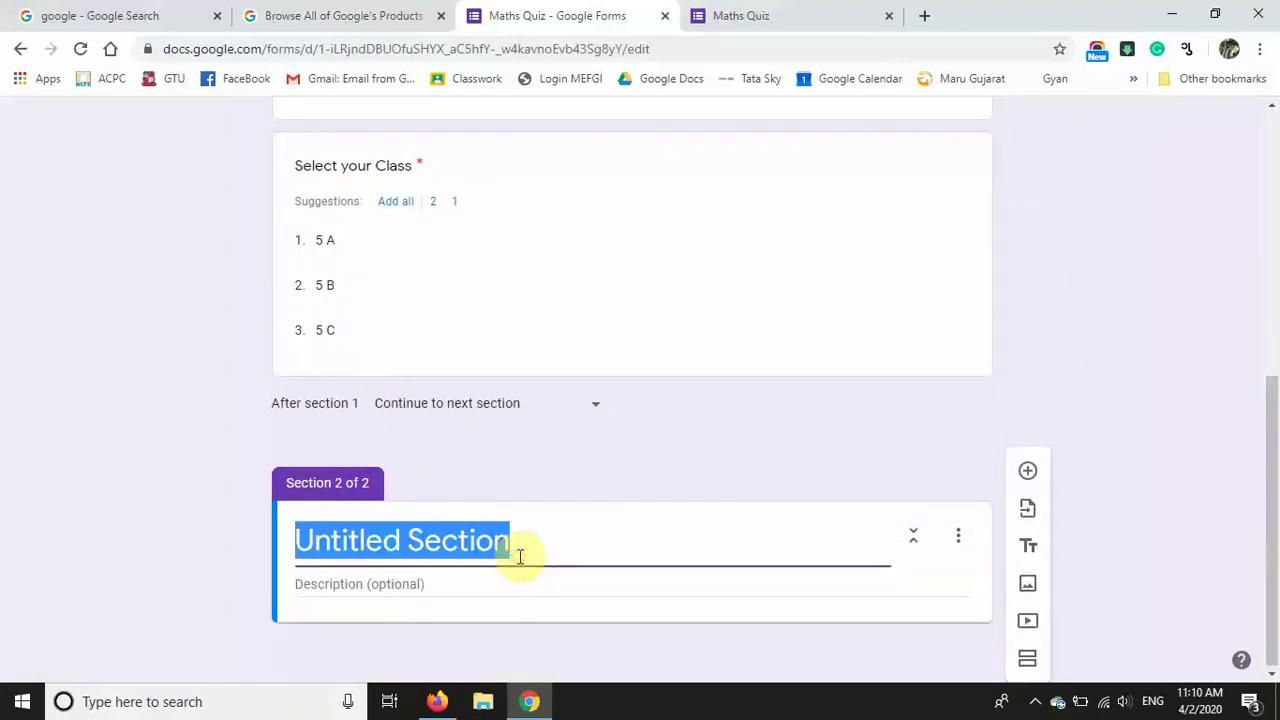
pyautogui.write('Mo')
pyautogui.press('BackSpace')
pyautogui.press('BackSpace')
pyautogui.write('Now Start the quiz - or Part 1 Multiplication')
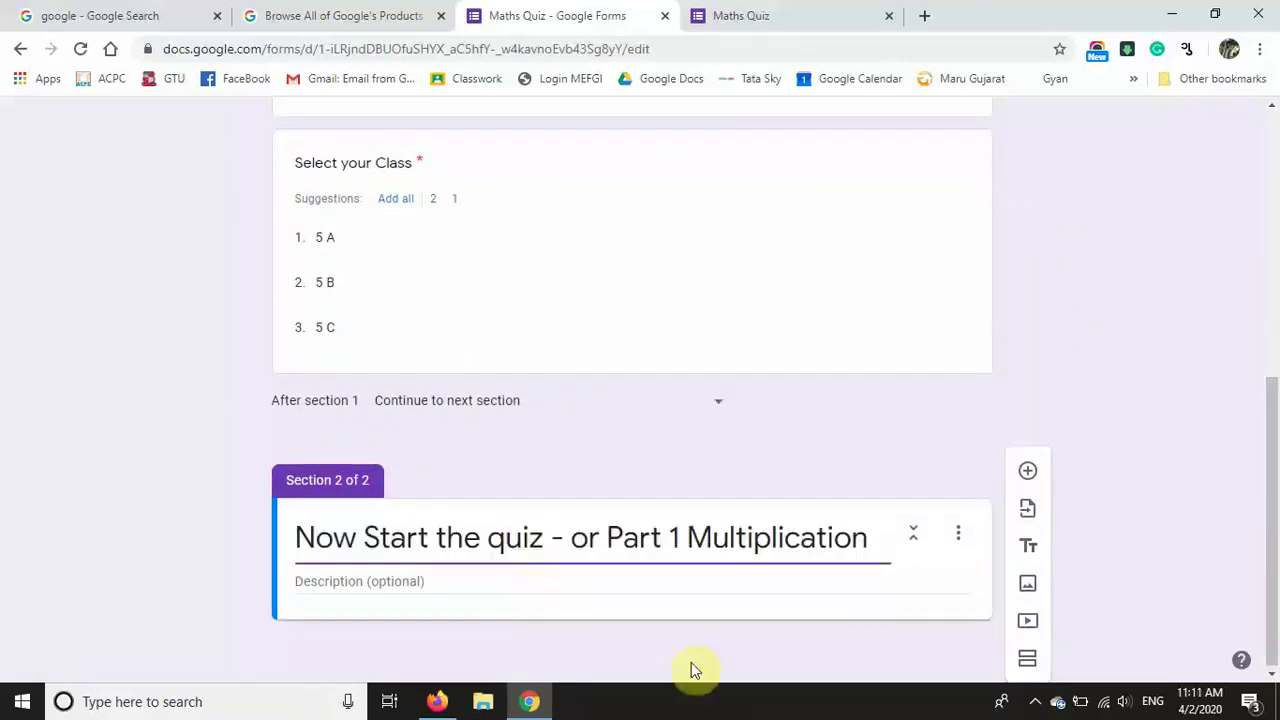
pyautogui.moveTo(607, 537); pyautogui.dragTo(205, 527)
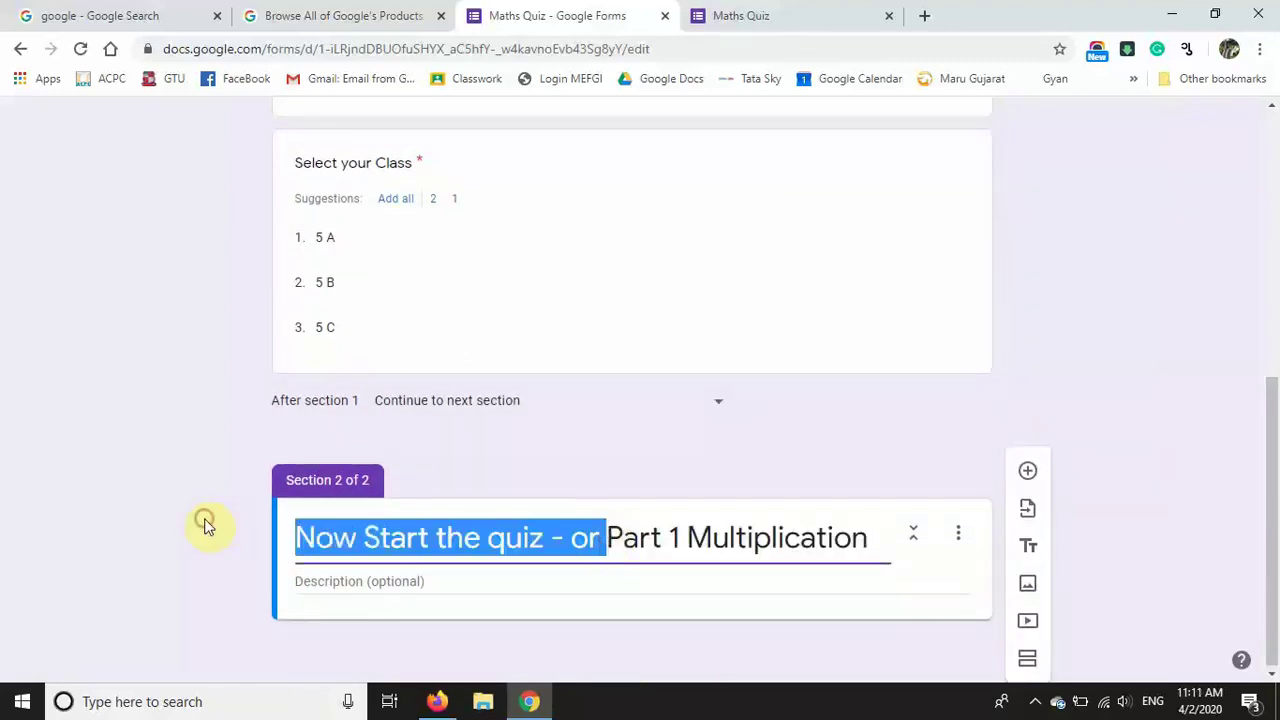
pyautogui.press('BackSpace')
pyautogui.click(601, 556)
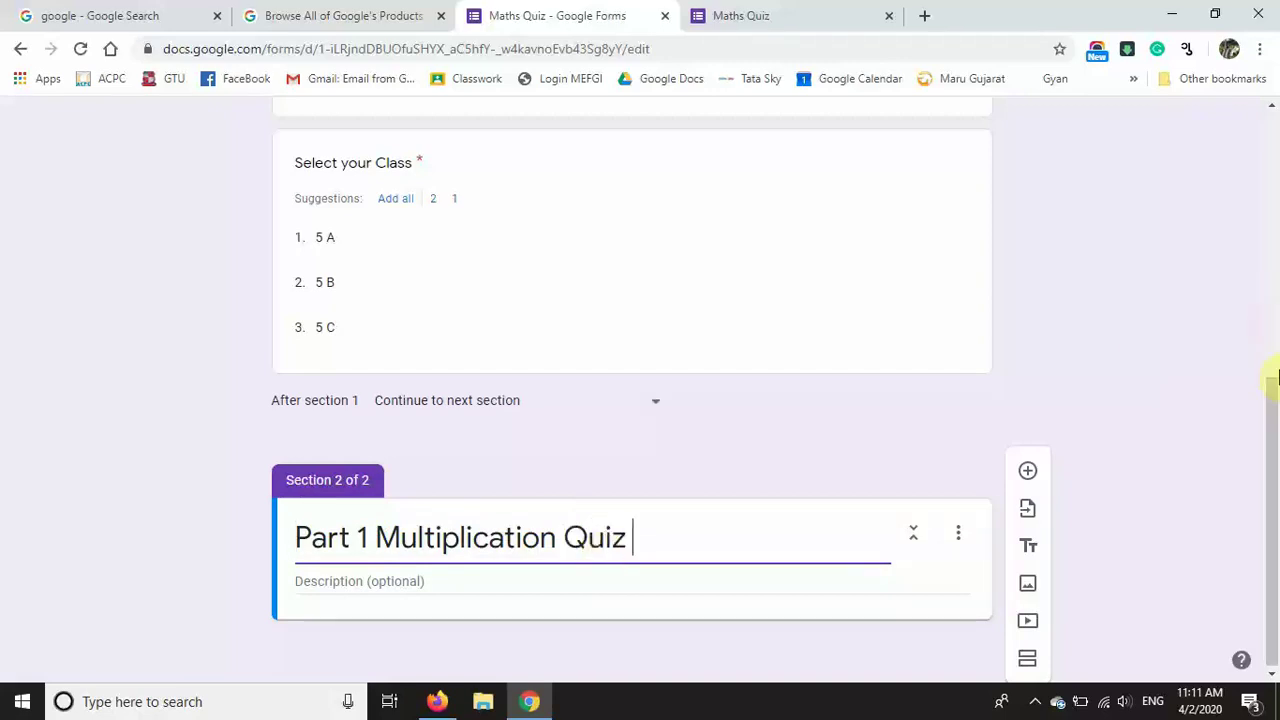
pyautogui.scroll(-1, 1277, 376)
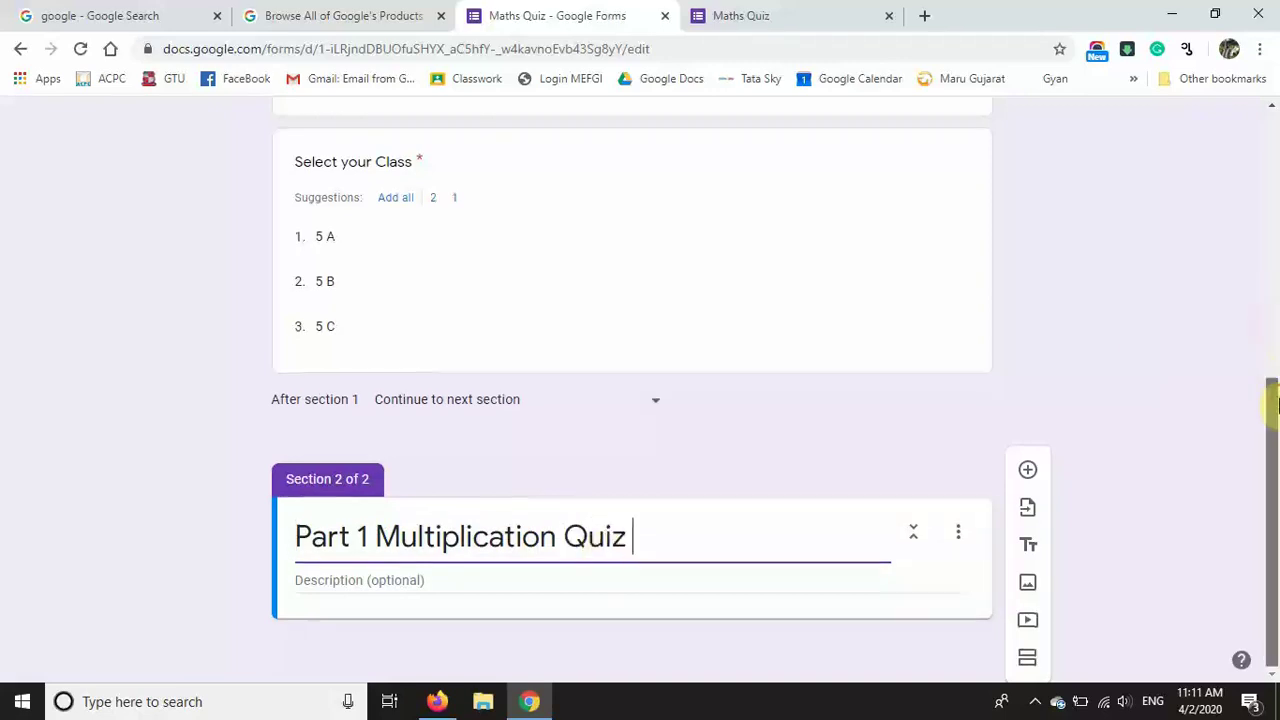
# Step: Add a multiple-choice question 'What is 99 * 24?' to the new section
pyautogui.click(1029, 476)
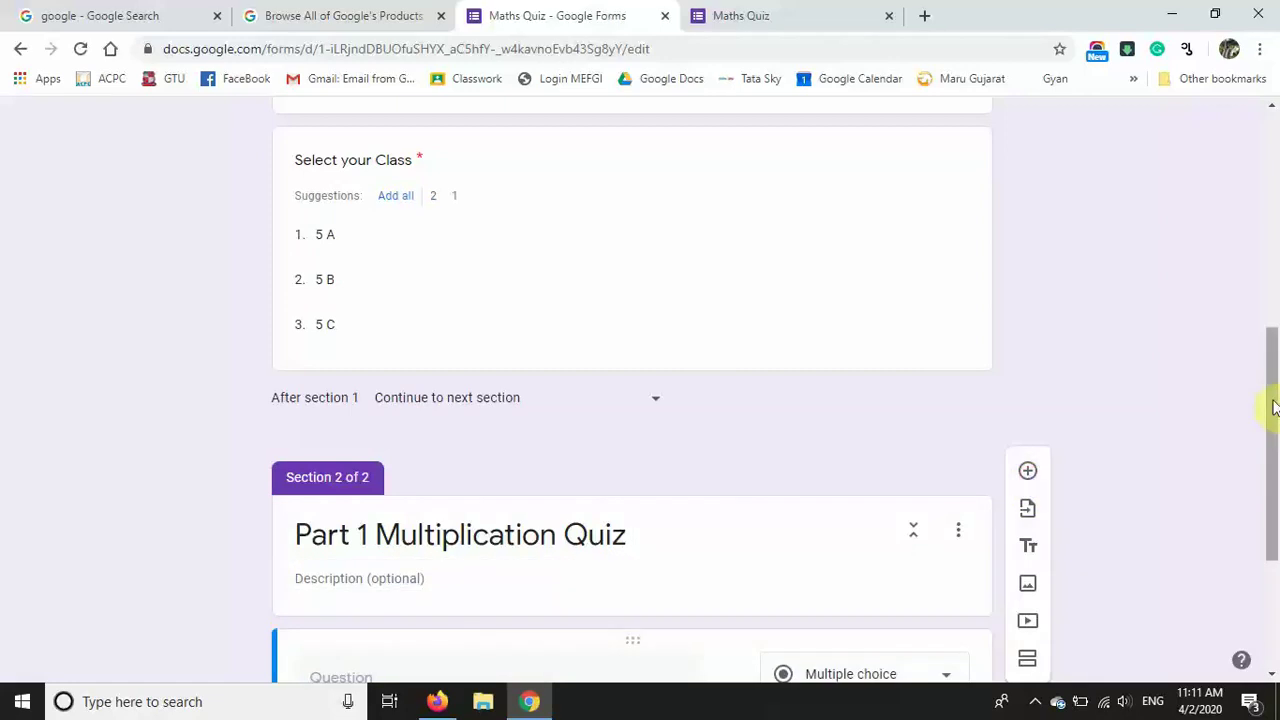
pyautogui.moveTo(1273, 405); pyautogui.dragTo(1277, 588)
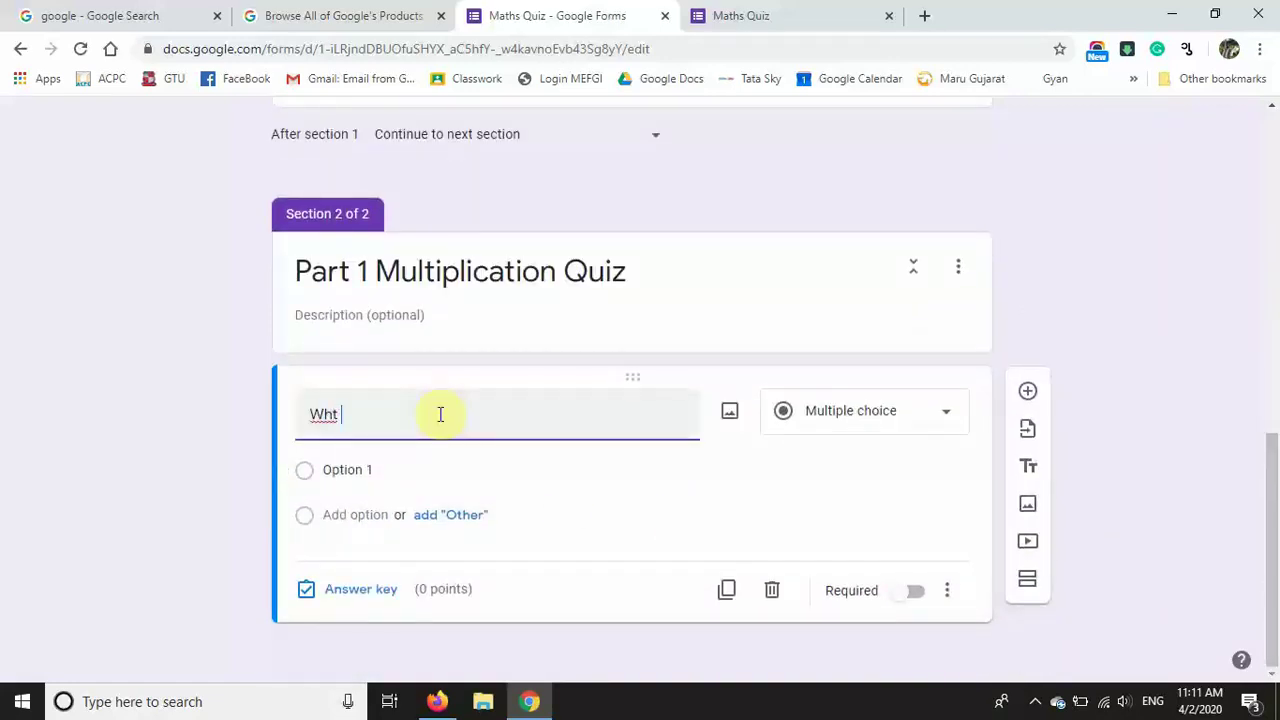
pyautogui.click(893, 425)
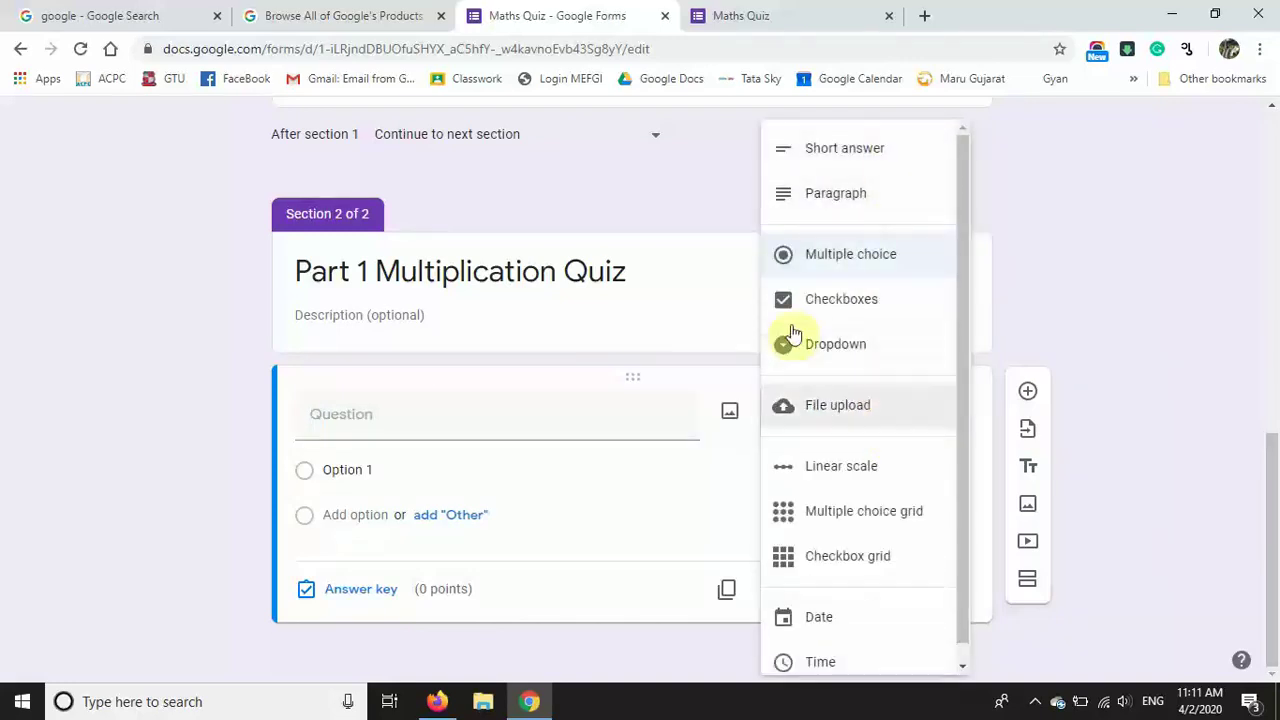
pyautogui.click(853, 256)
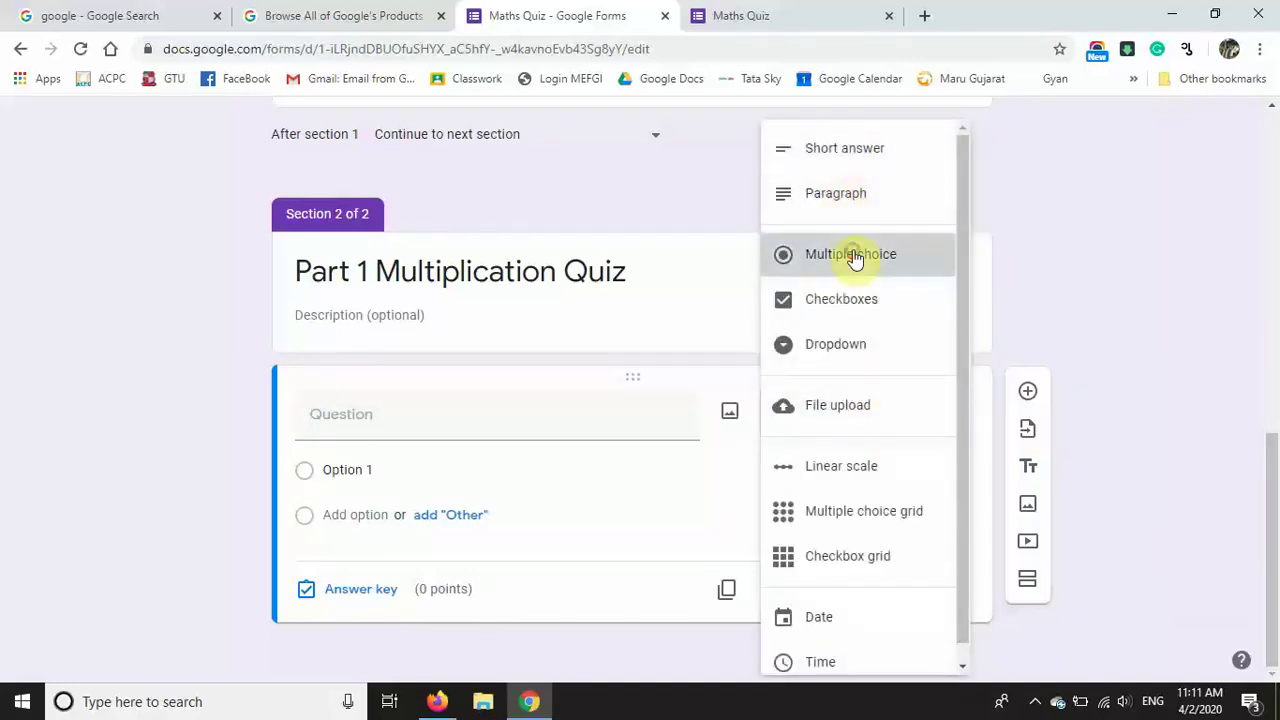
pyautogui.click(507, 427)
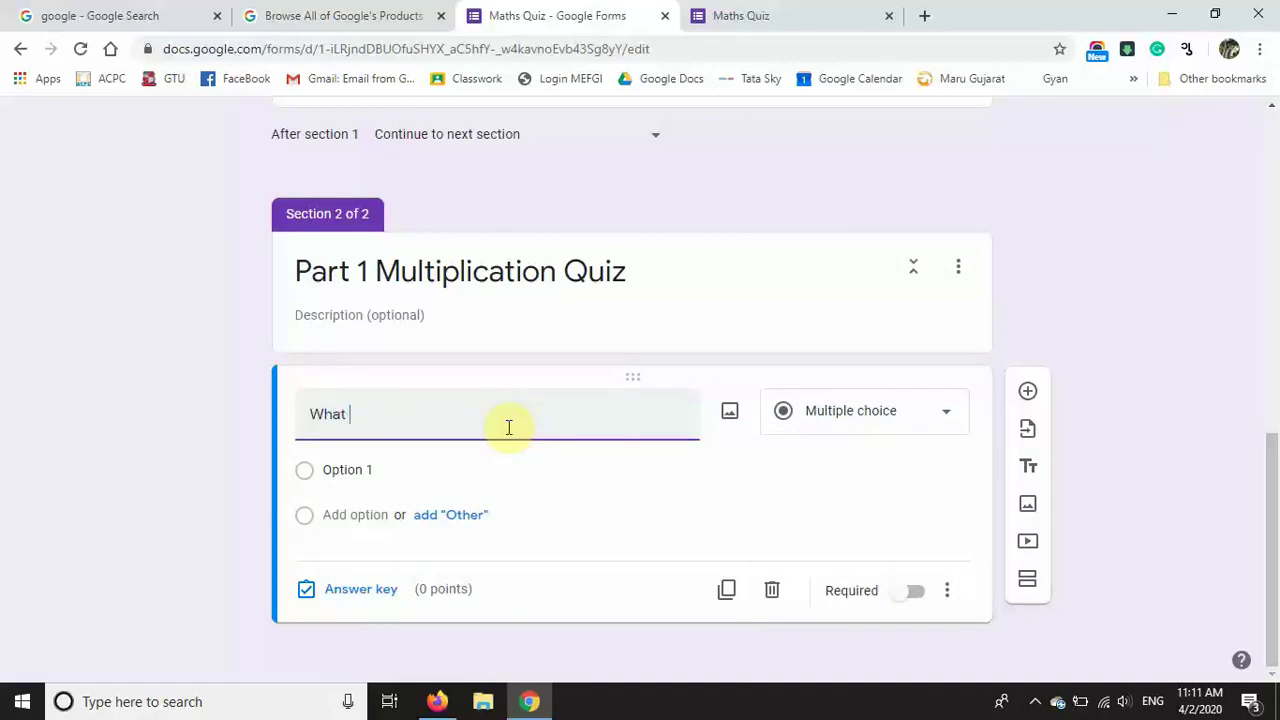
pyautogui.write('What is 99 * 24?')
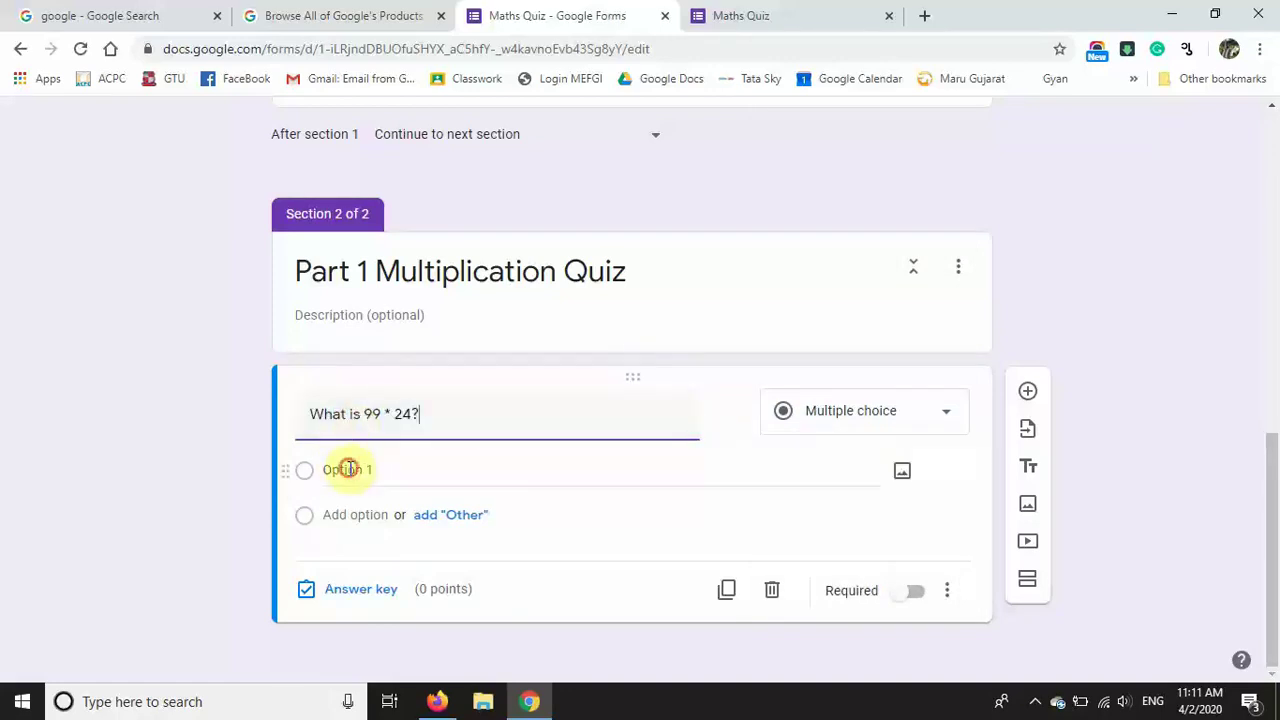
# Step: Enter answers 2376, 2379 and 2319, removing the mistaken option and adding a blank fourth
pyautogui.click(348, 469)
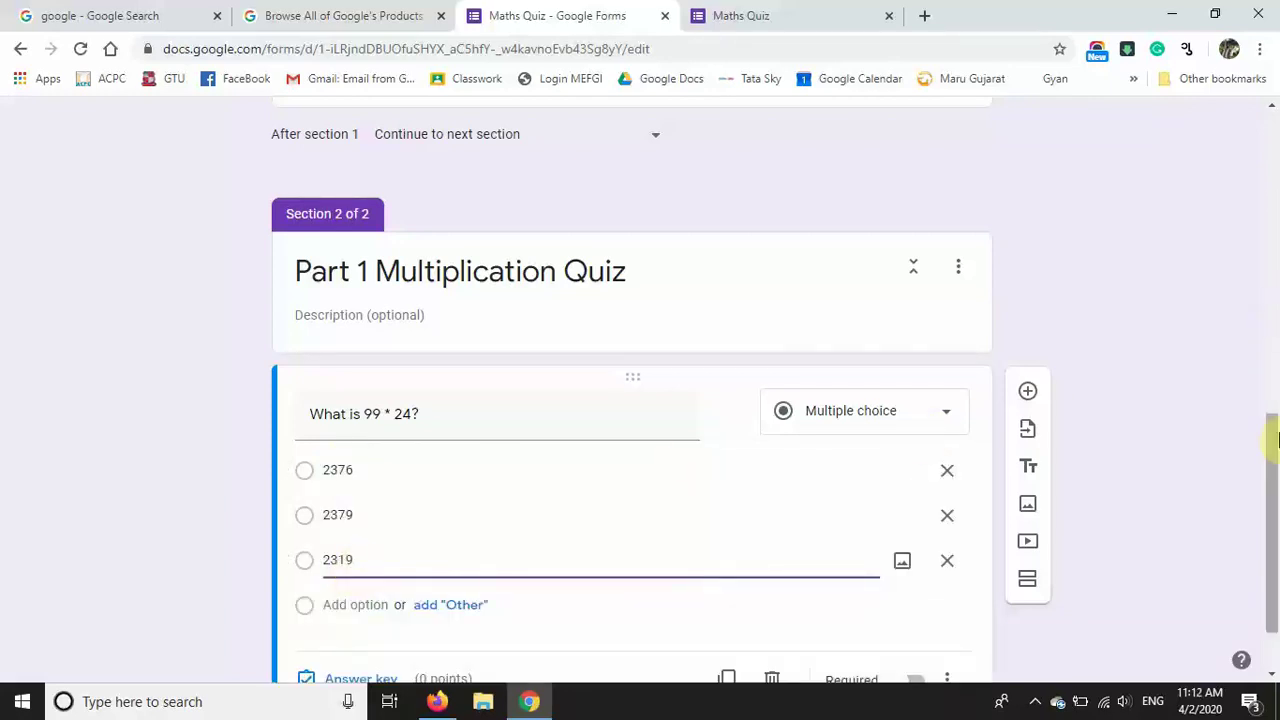
pyautogui.scroll(-1, 734, 523)
pyautogui.click(362, 515)
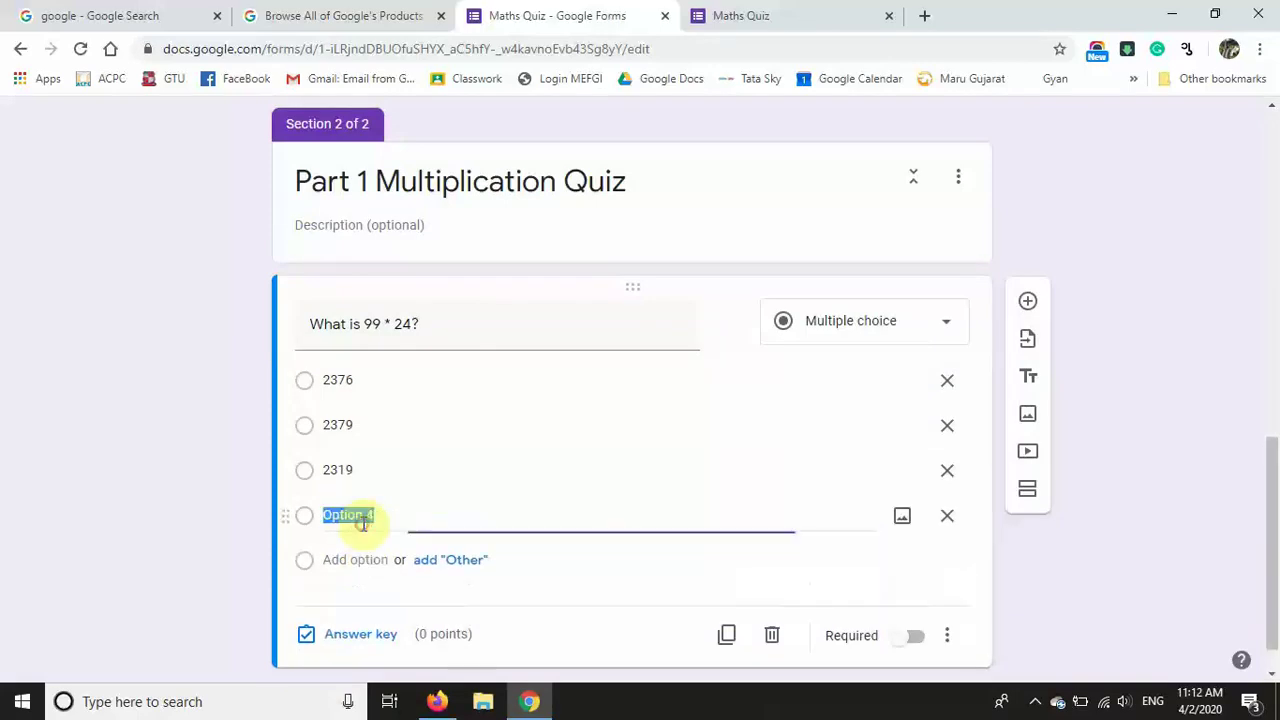
pyautogui.write('mistakje')
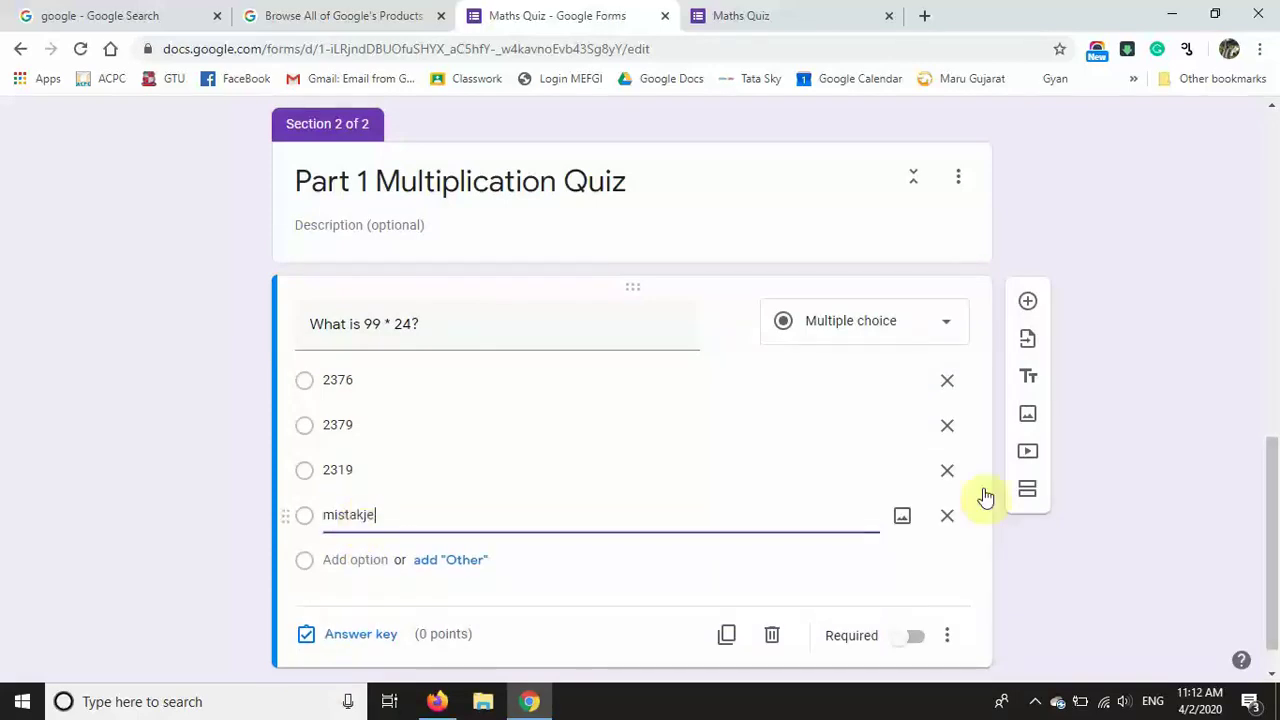
pyautogui.scroll(-1, 1244, 541)
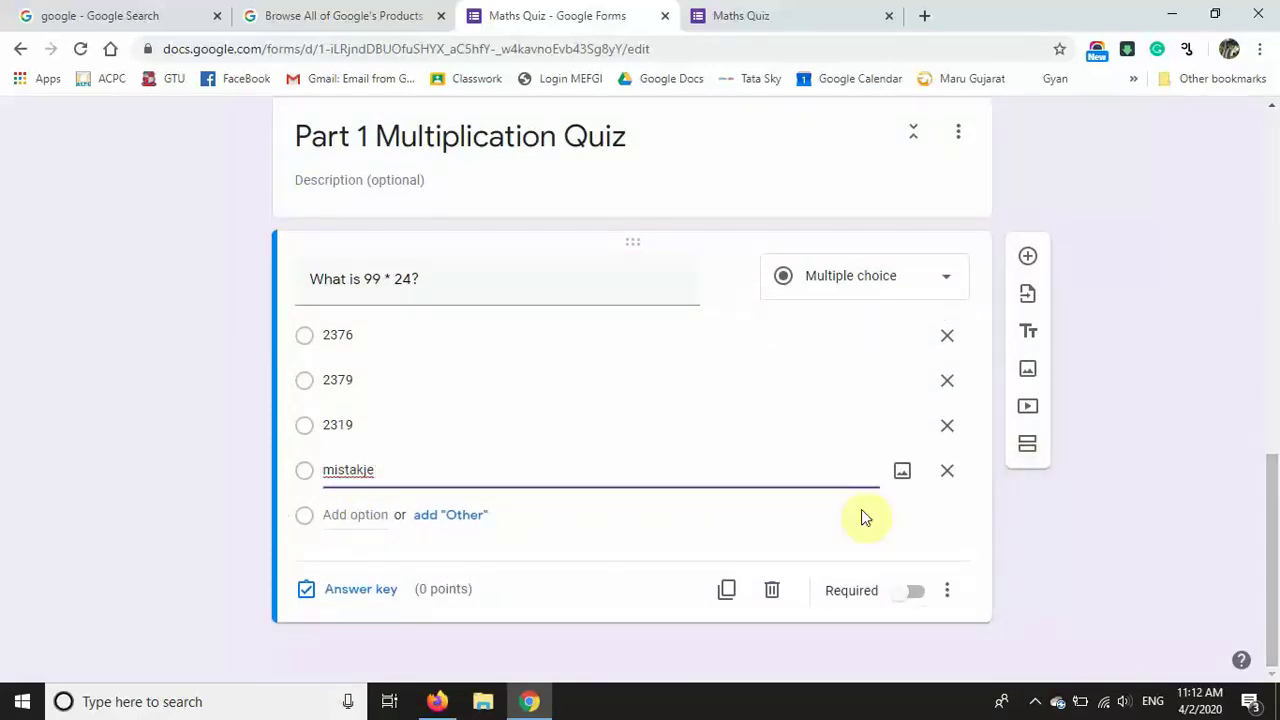
pyautogui.write('e')
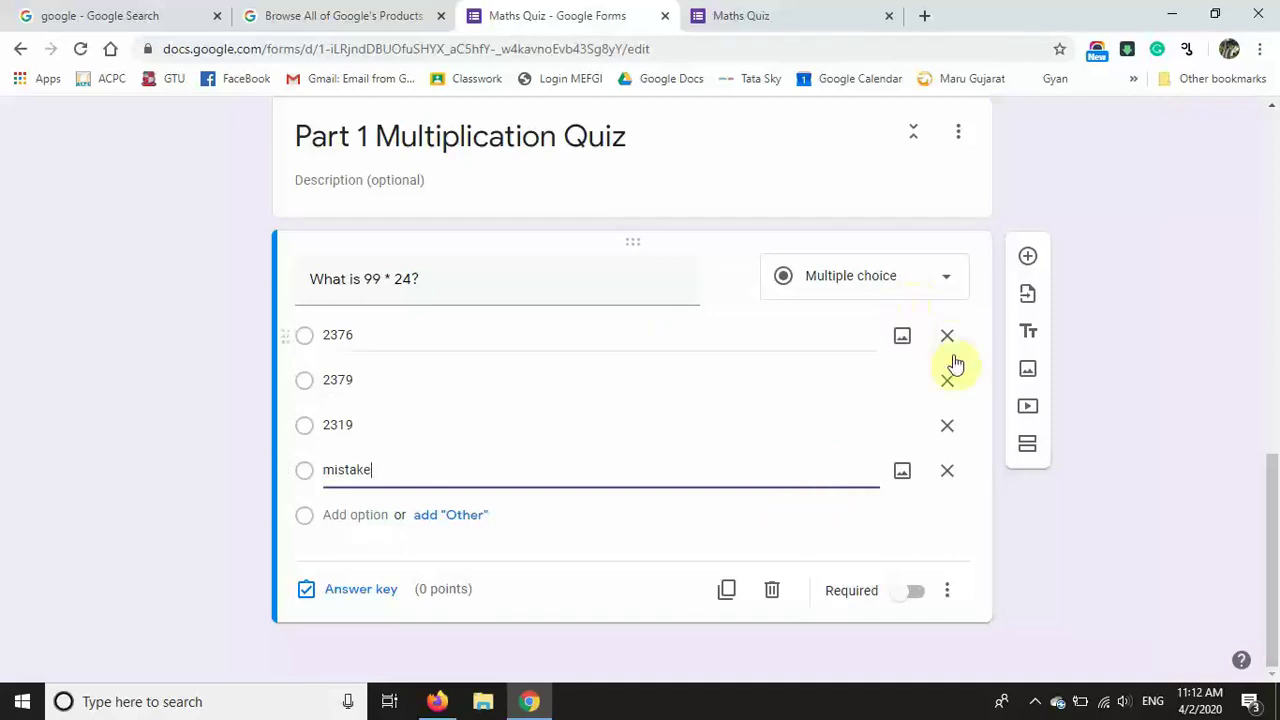
pyautogui.click(946, 474)
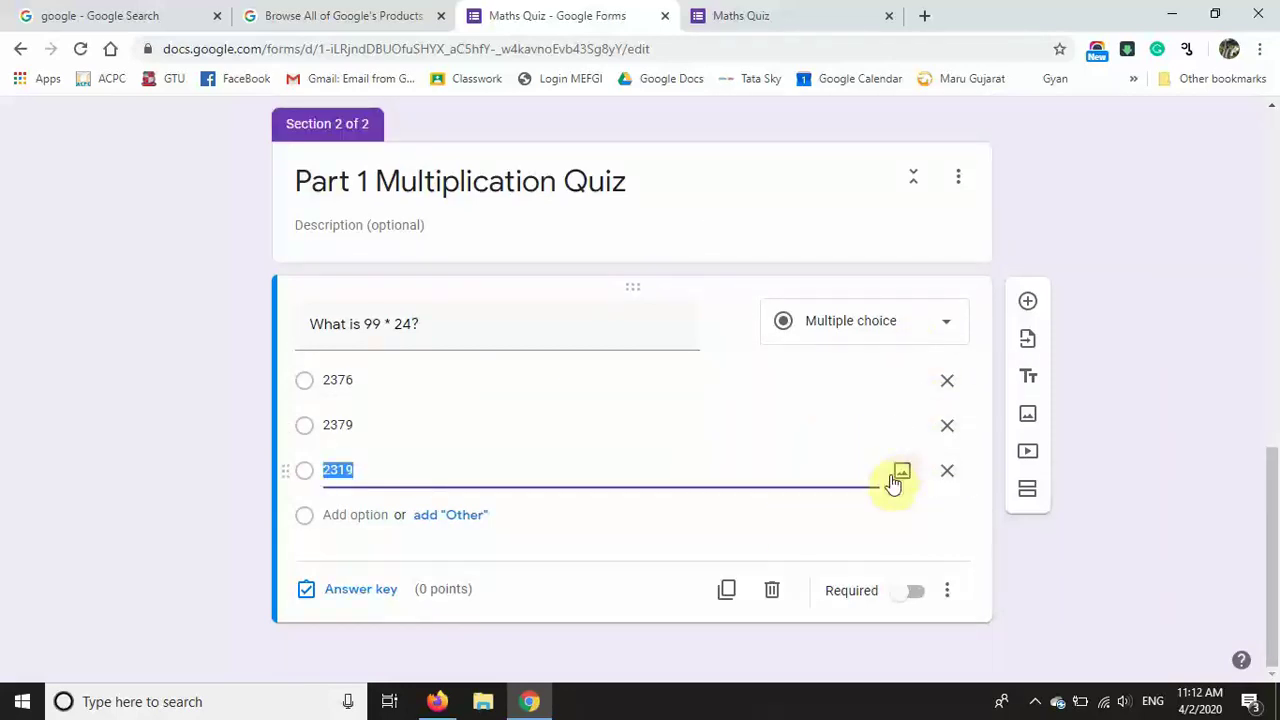
pyautogui.click(372, 511)
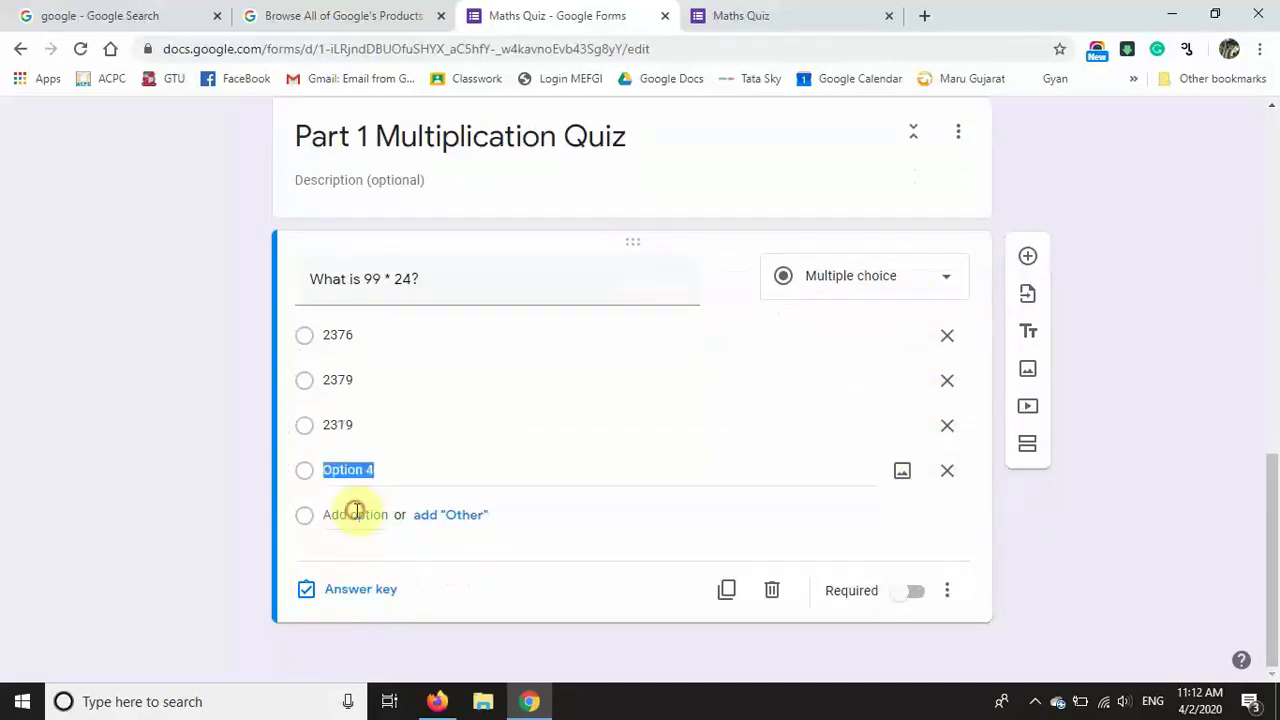
# Step: Upload the 'ns 1' picture from the Desktop into Option 4
pyautogui.click(901, 475)
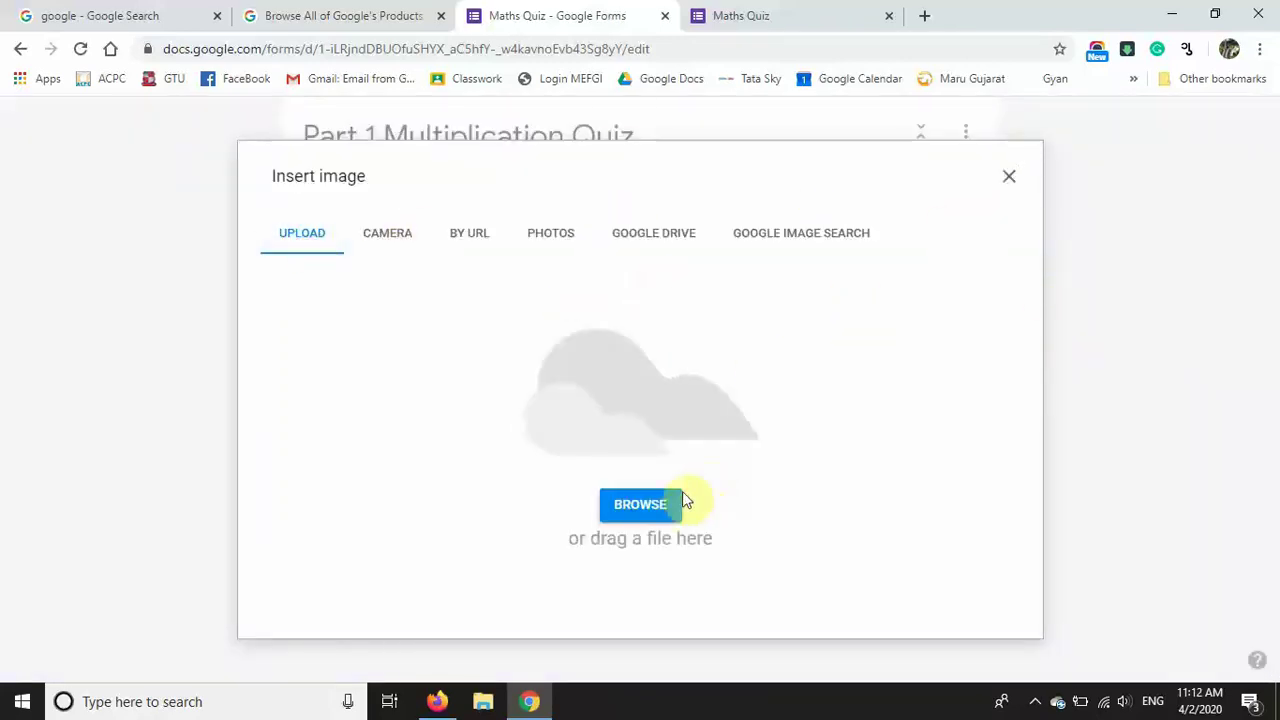
pyautogui.click(658, 505)
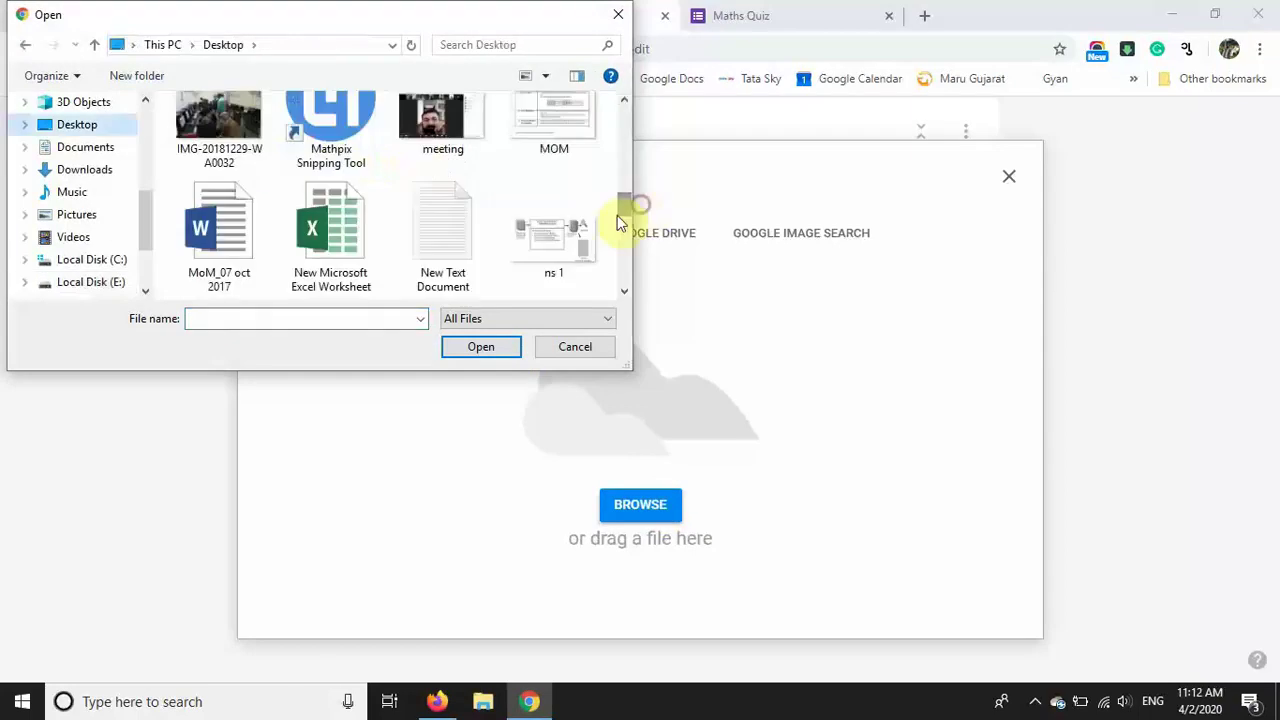
pyautogui.click(562, 228)
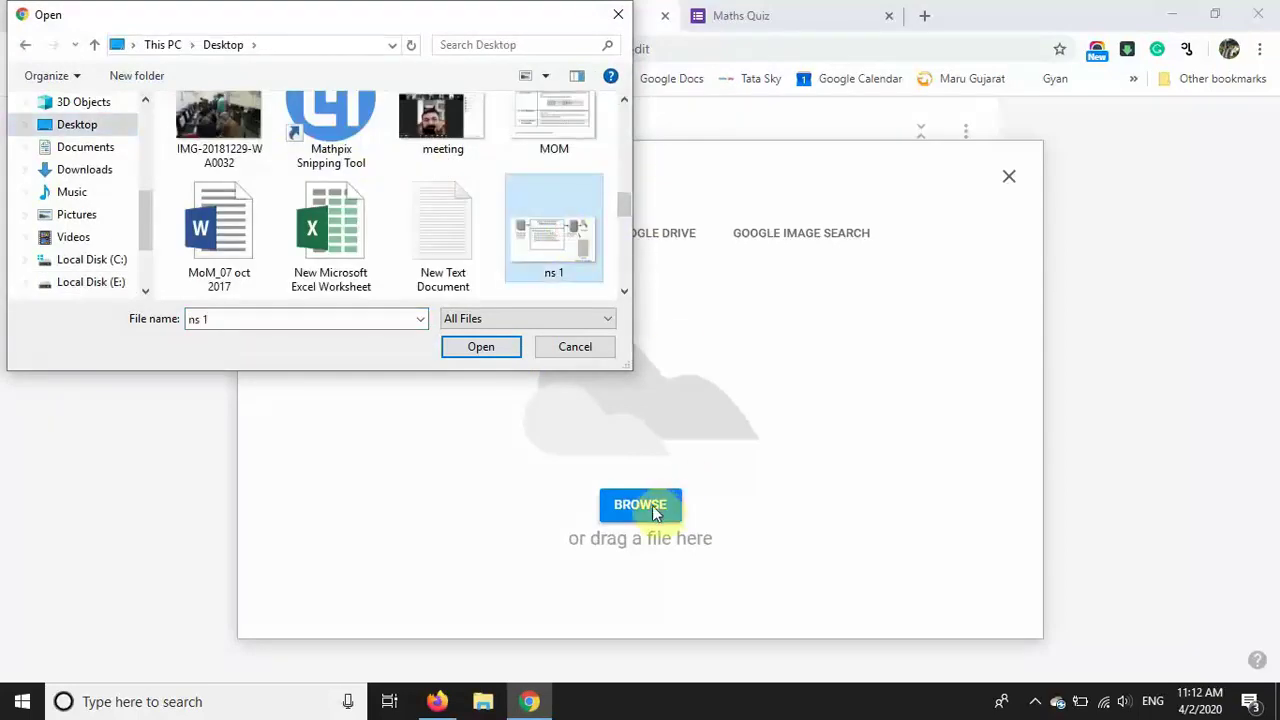
pyautogui.click(508, 345)
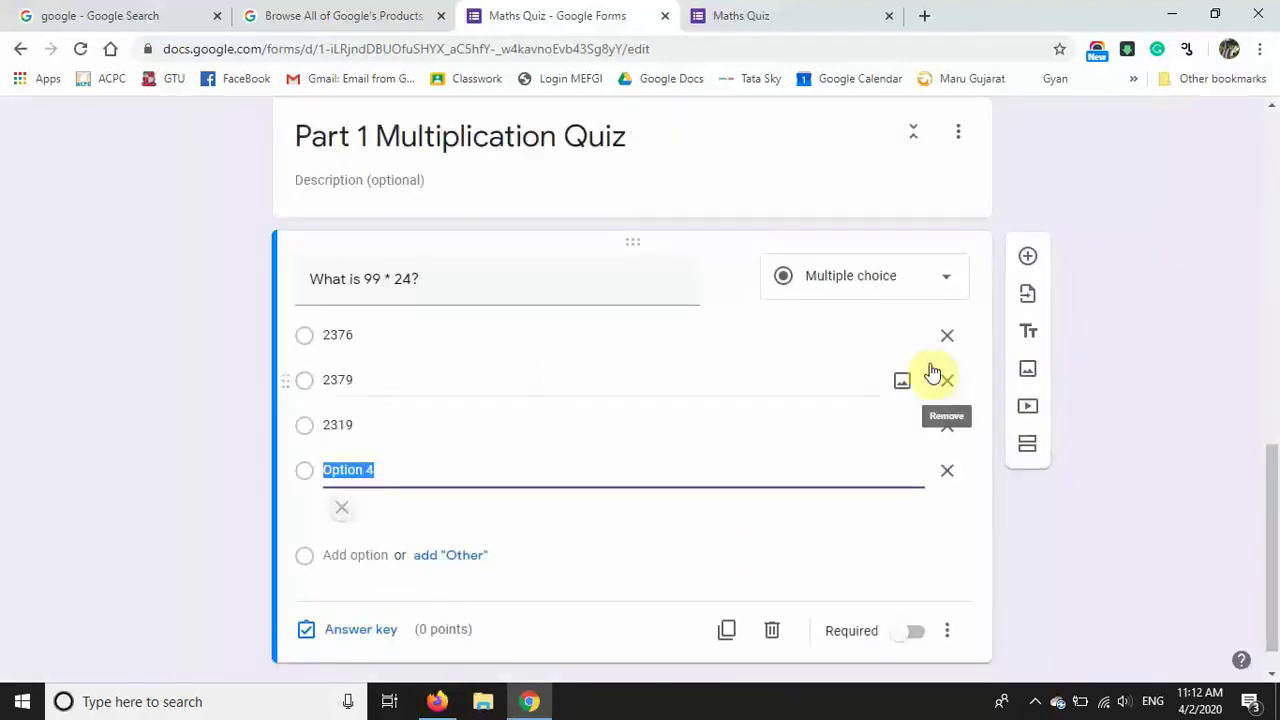
pyautogui.click(1197, 356)
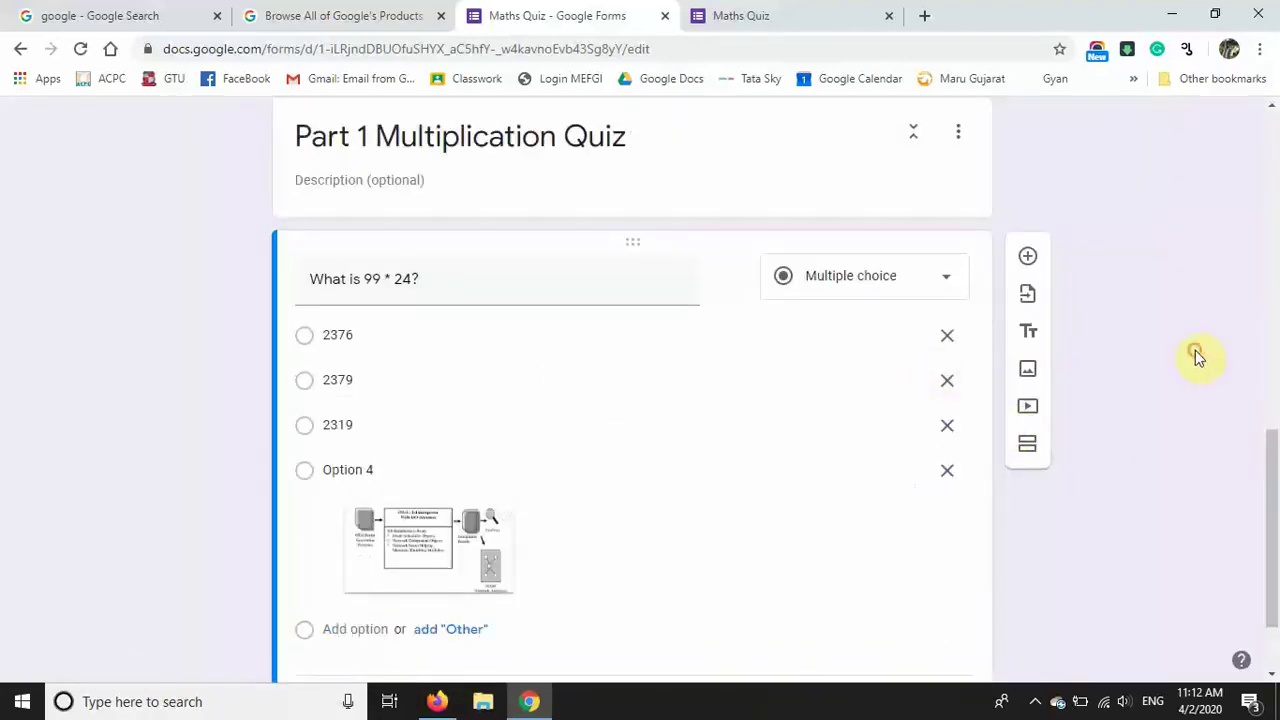
pyautogui.moveTo(1273, 457); pyautogui.dragTo(1272, 571)
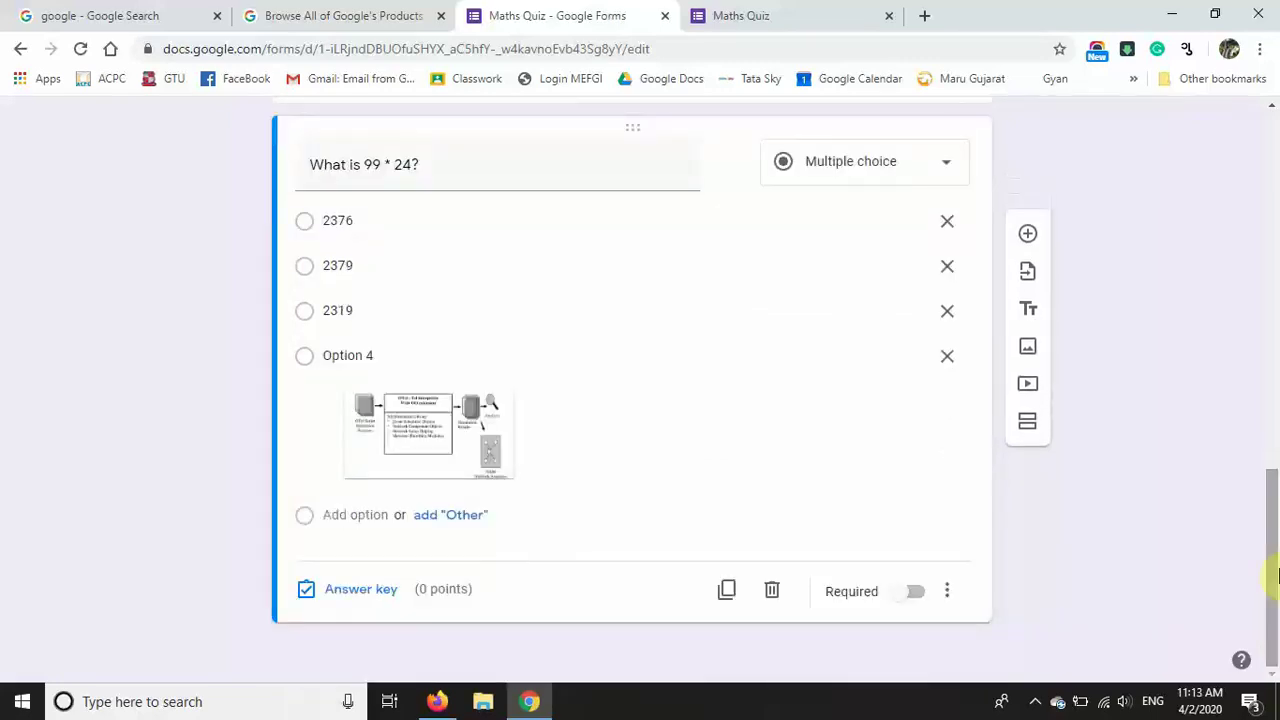
# Step: Make 'What is 99 * 24?' required and mark 2376 as its correct answer, worth 1 point
pyautogui.click(915, 593)
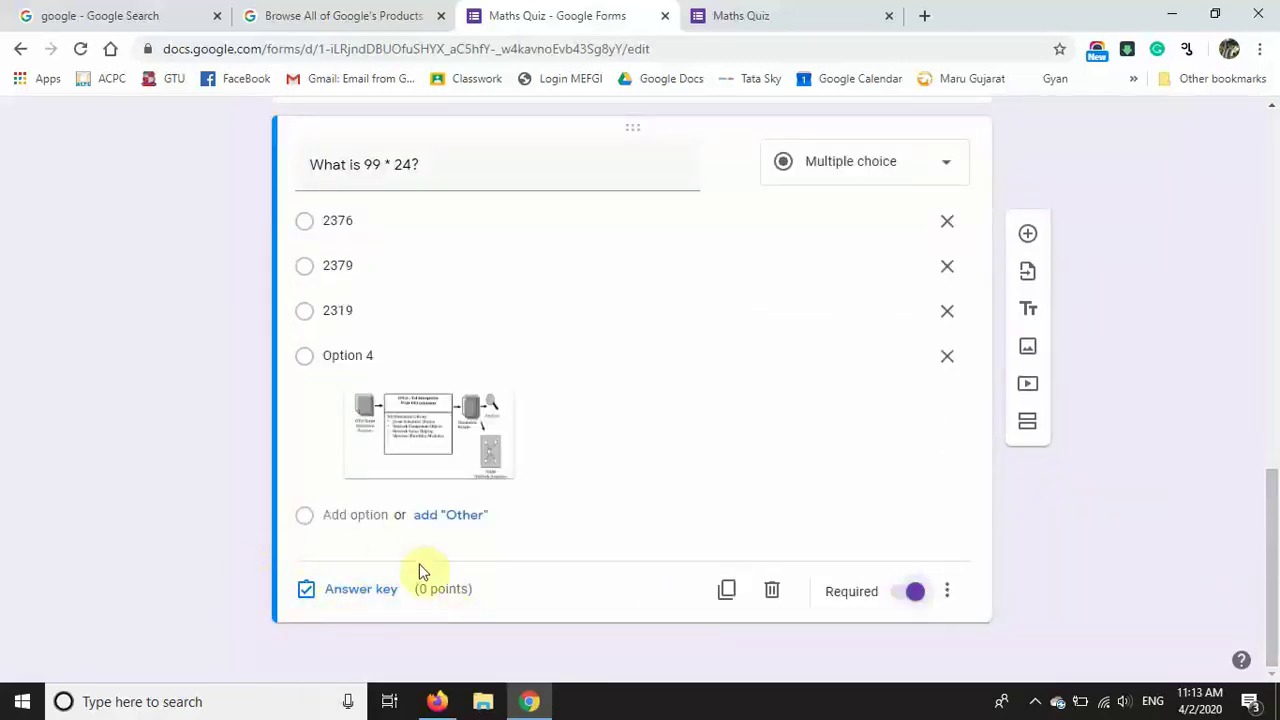
pyautogui.click(379, 598)
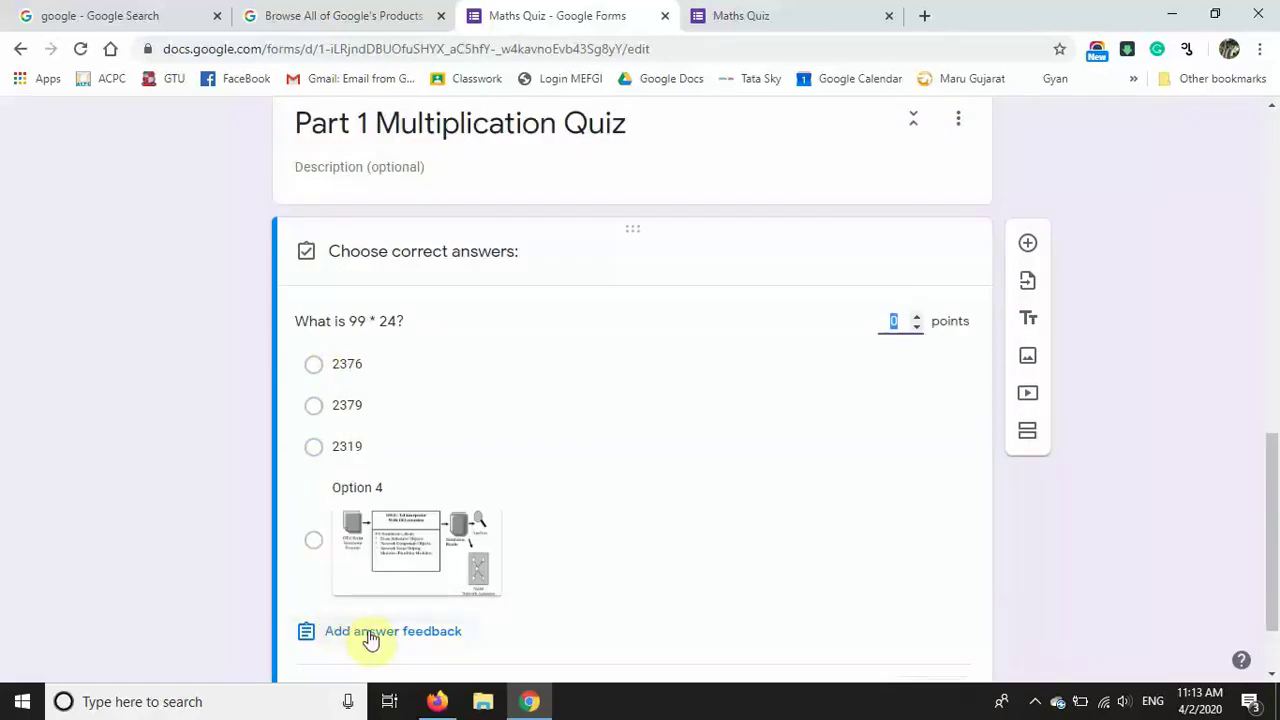
pyautogui.click(314, 365)
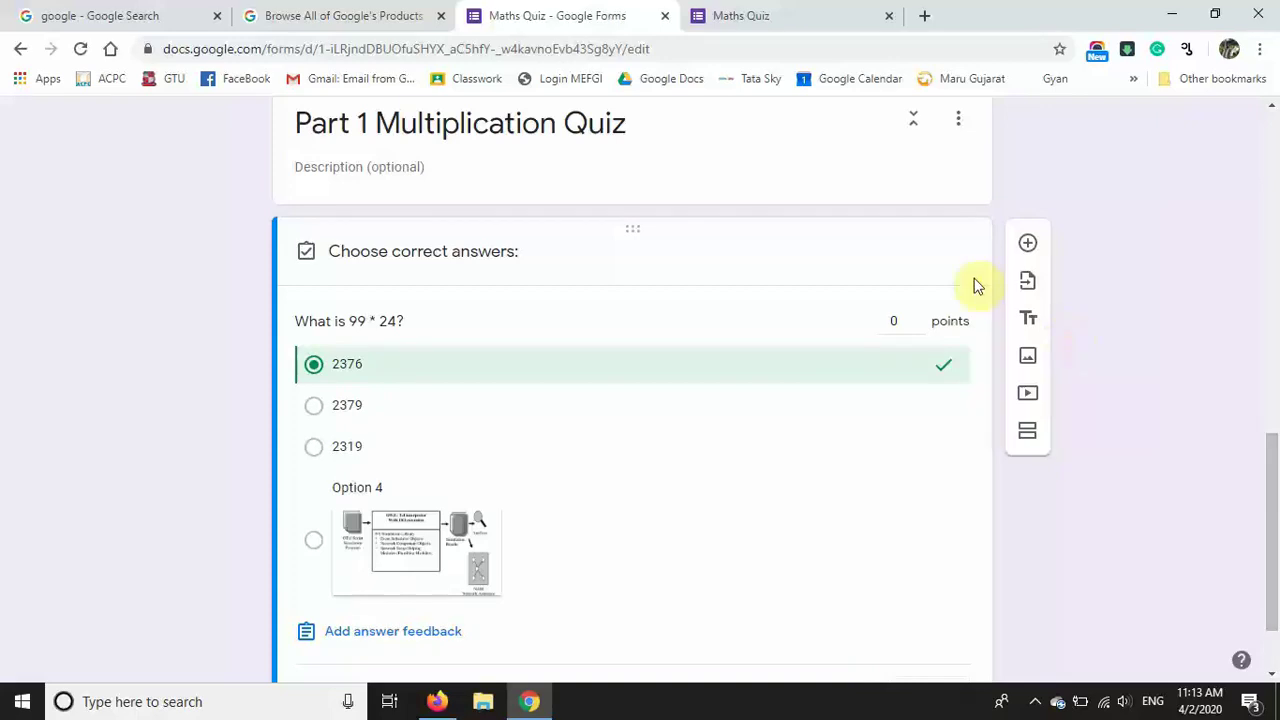
pyautogui.click(900, 322)
pyautogui.scroll(-1, 1269, 480)
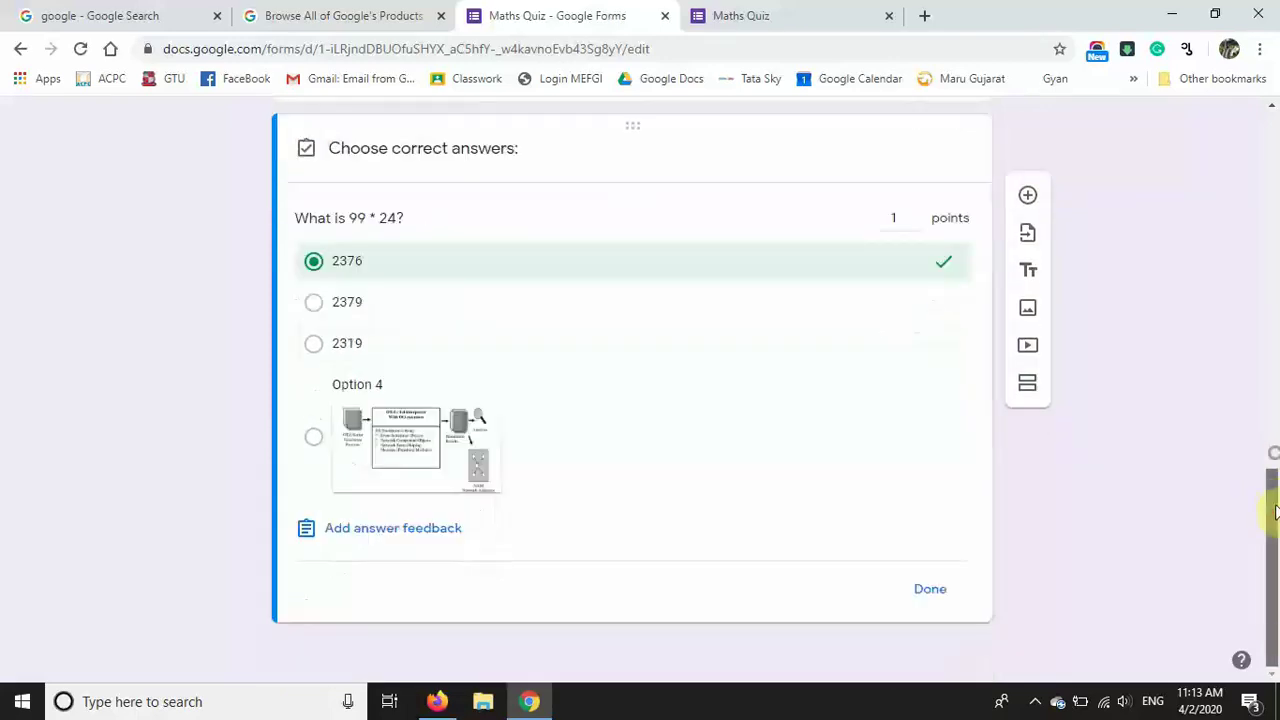
# Step: Save answer feedback: a try-again message for incorrect answers and 'Very good..!!' for correct ones
pyautogui.click(386, 535)
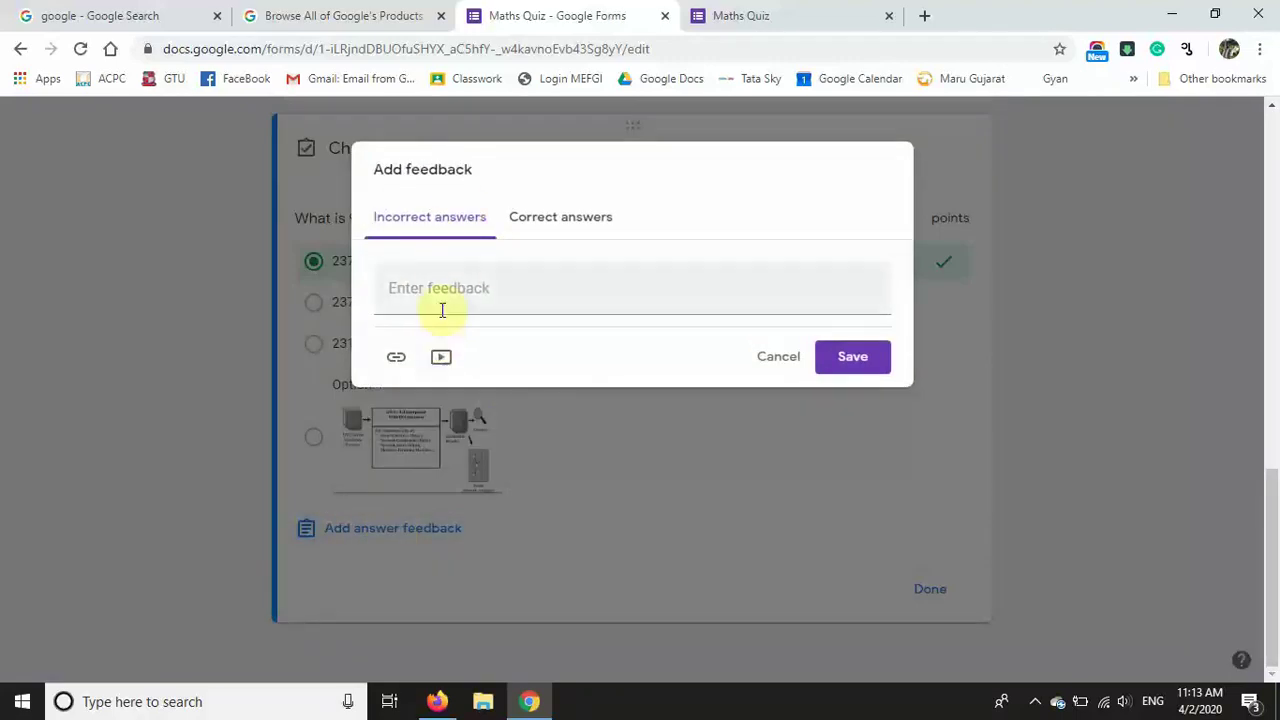
pyautogui.write('sorry .. Try again .. your you can')
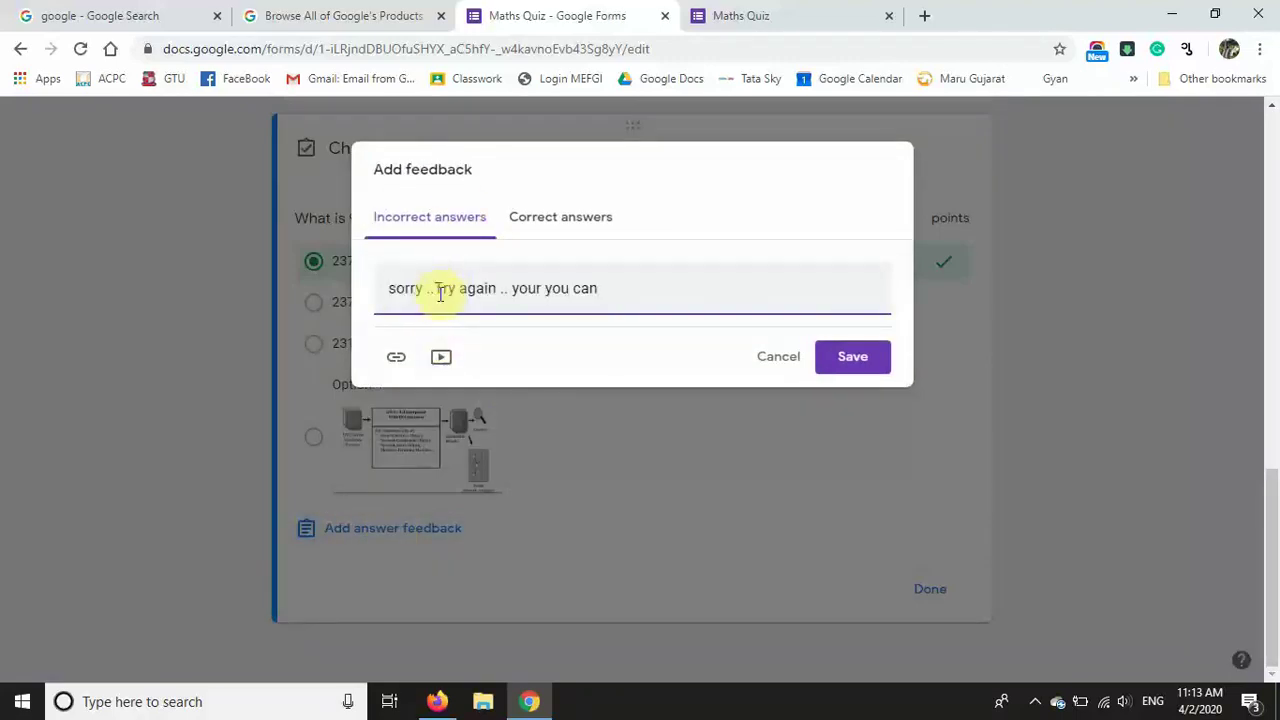
pyautogui.write('or you can explain answer here')
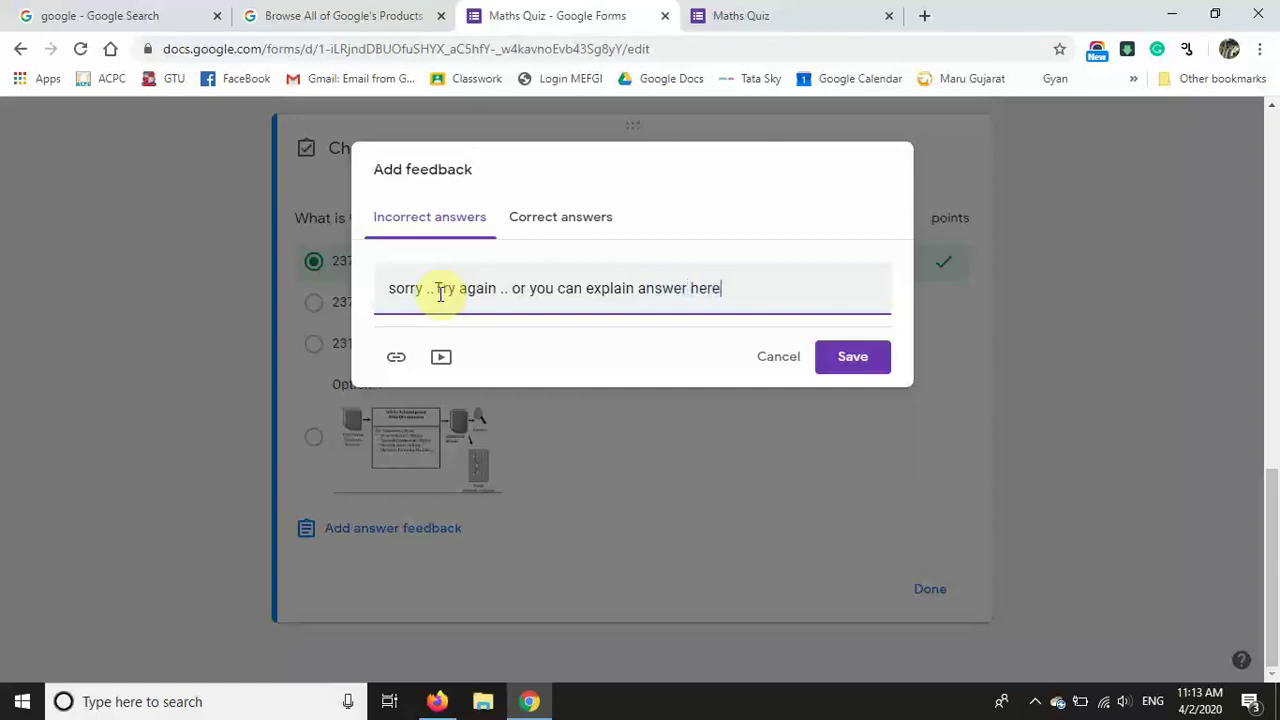
pyautogui.click(590, 218)
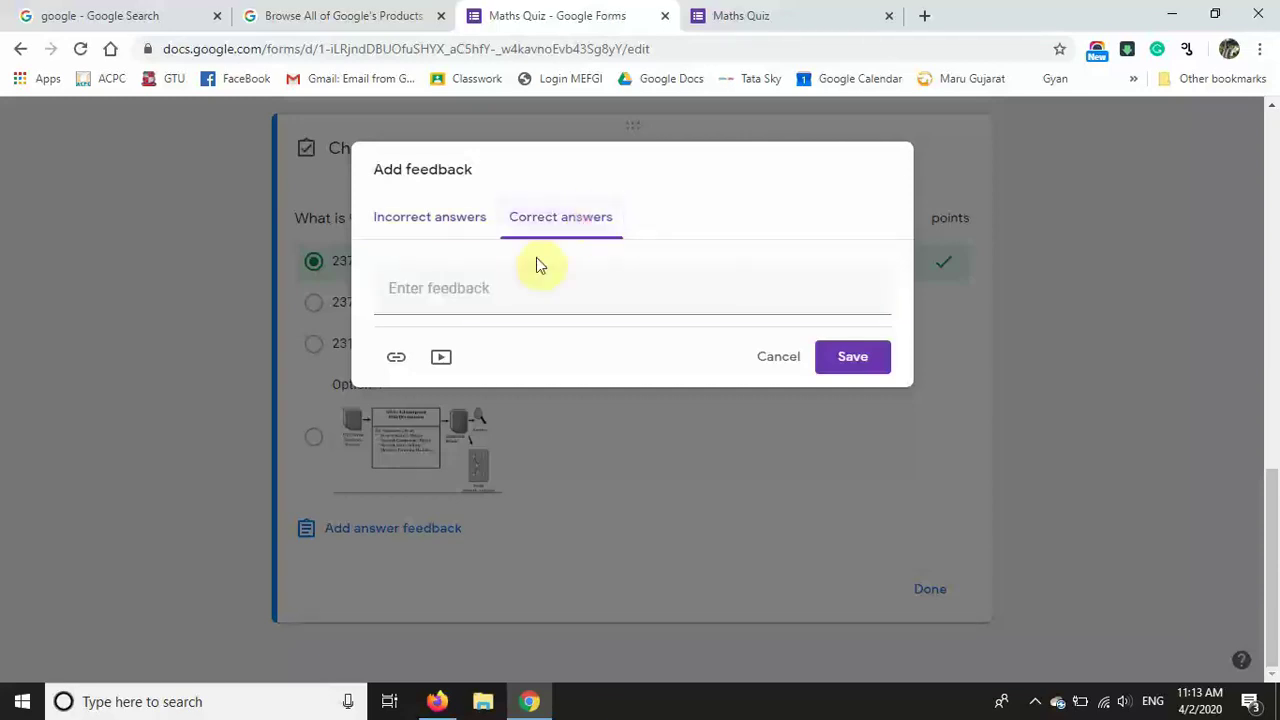
pyautogui.click(516, 286)
pyautogui.write('Very good..!!')
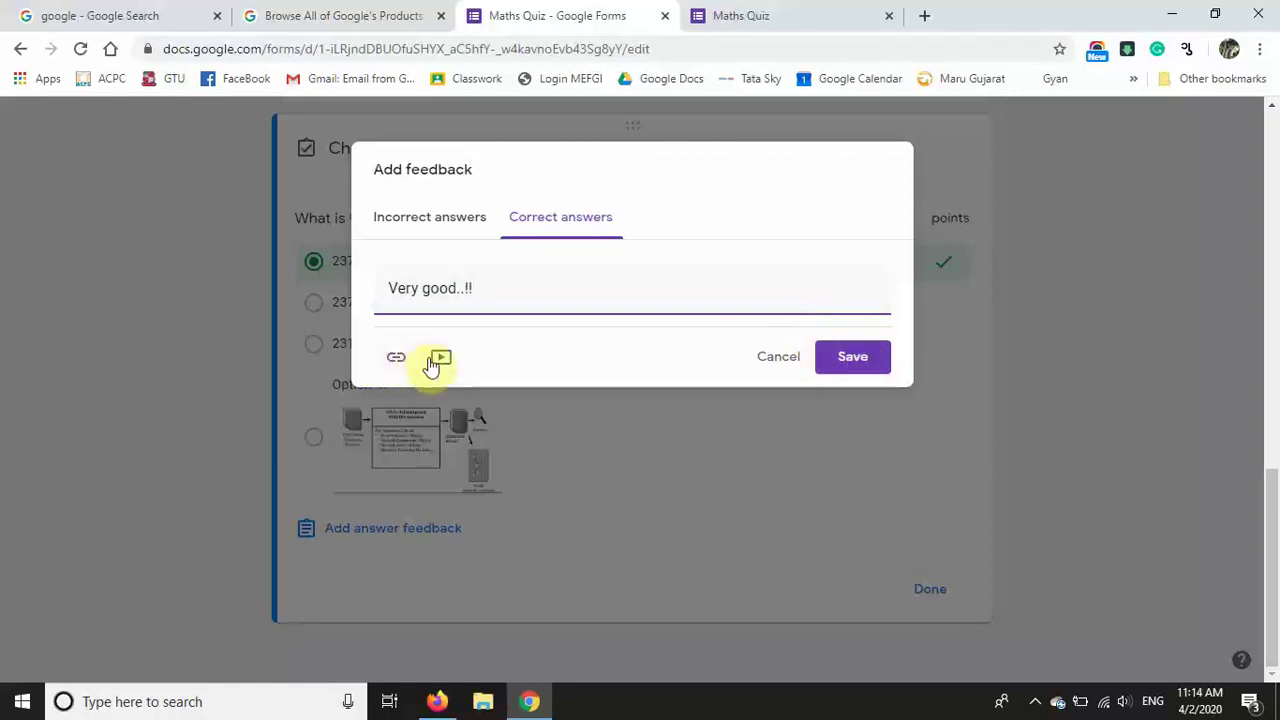
pyautogui.click(877, 358)
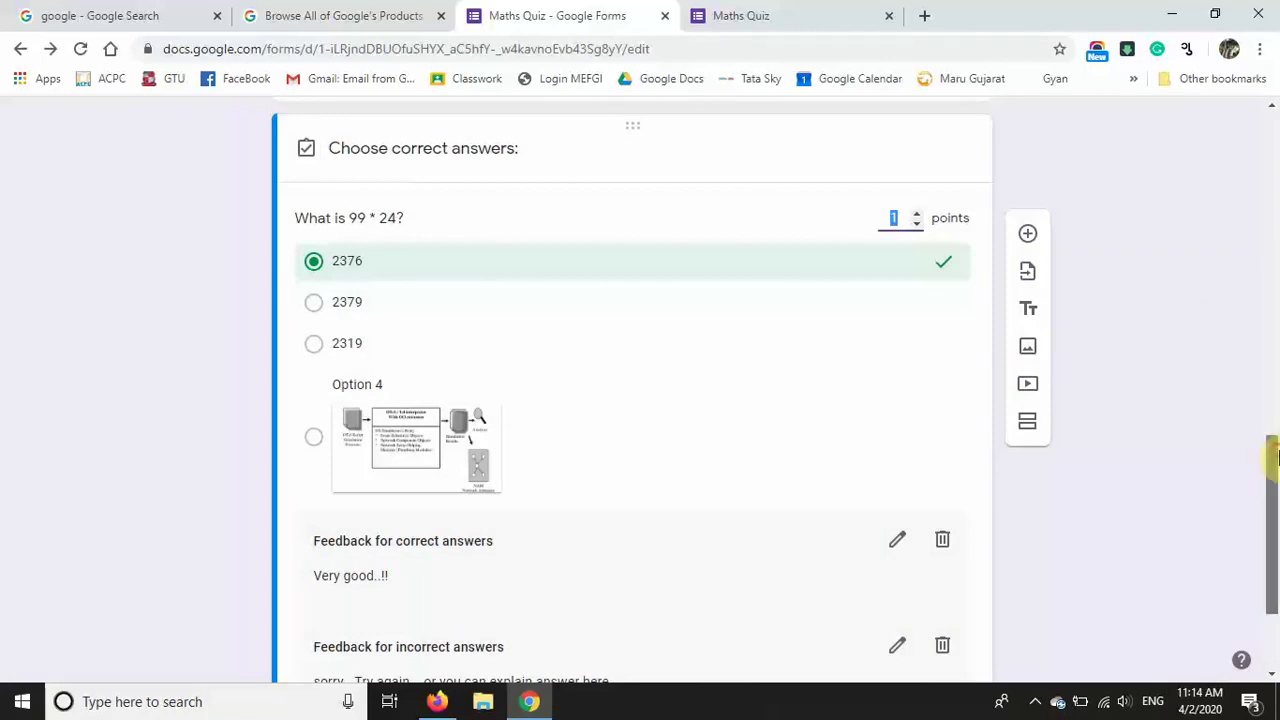
# Step: Insert a new question below 'What is 99 * 24?' and change its type to Multiple choice grid
pyautogui.moveTo(1272, 456); pyautogui.dragTo(1271, 486)
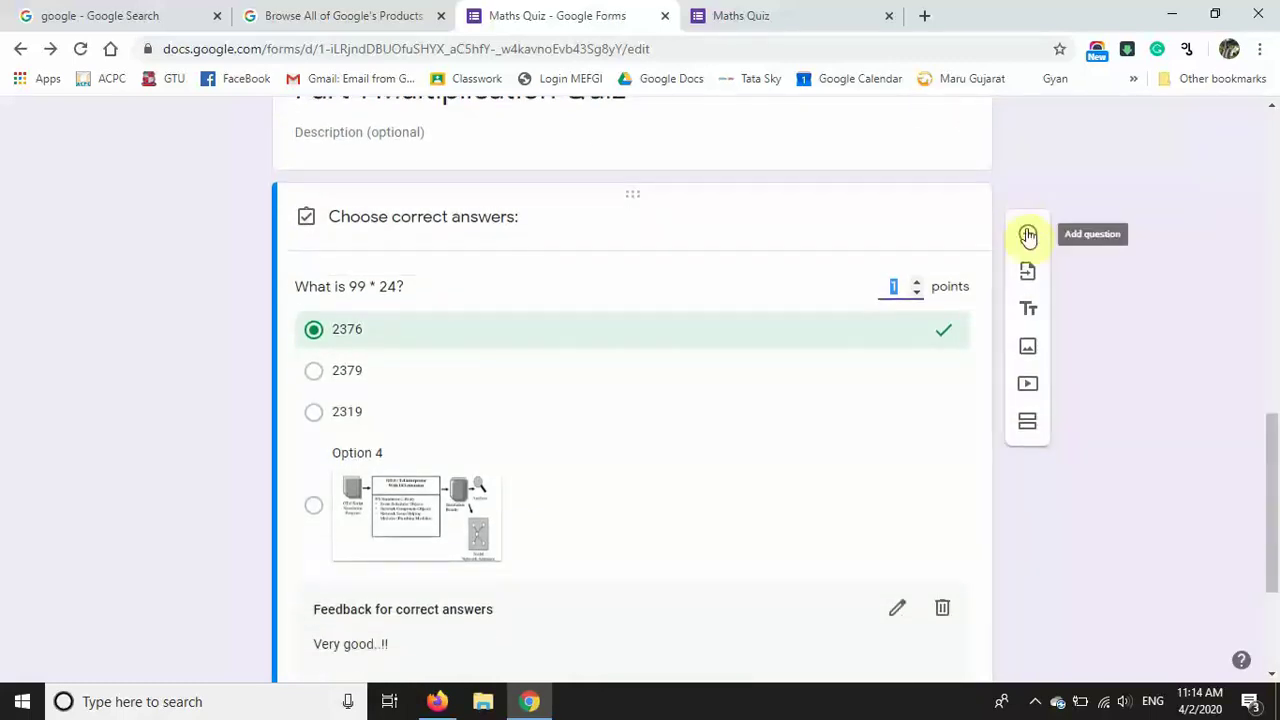
pyautogui.click(1028, 236)
pyautogui.moveTo(1271, 445); pyautogui.dragTo(1274, 531)
pyautogui.click(942, 416)
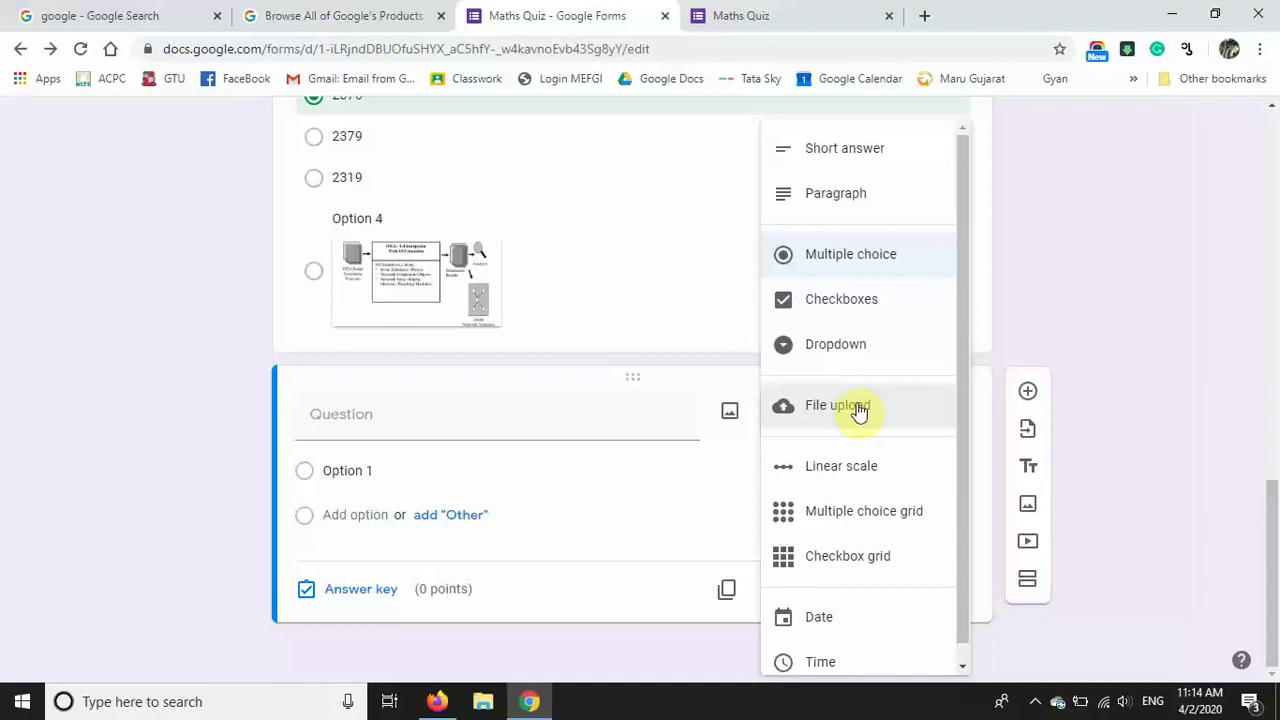
pyautogui.scroll(-1, 862, 460)
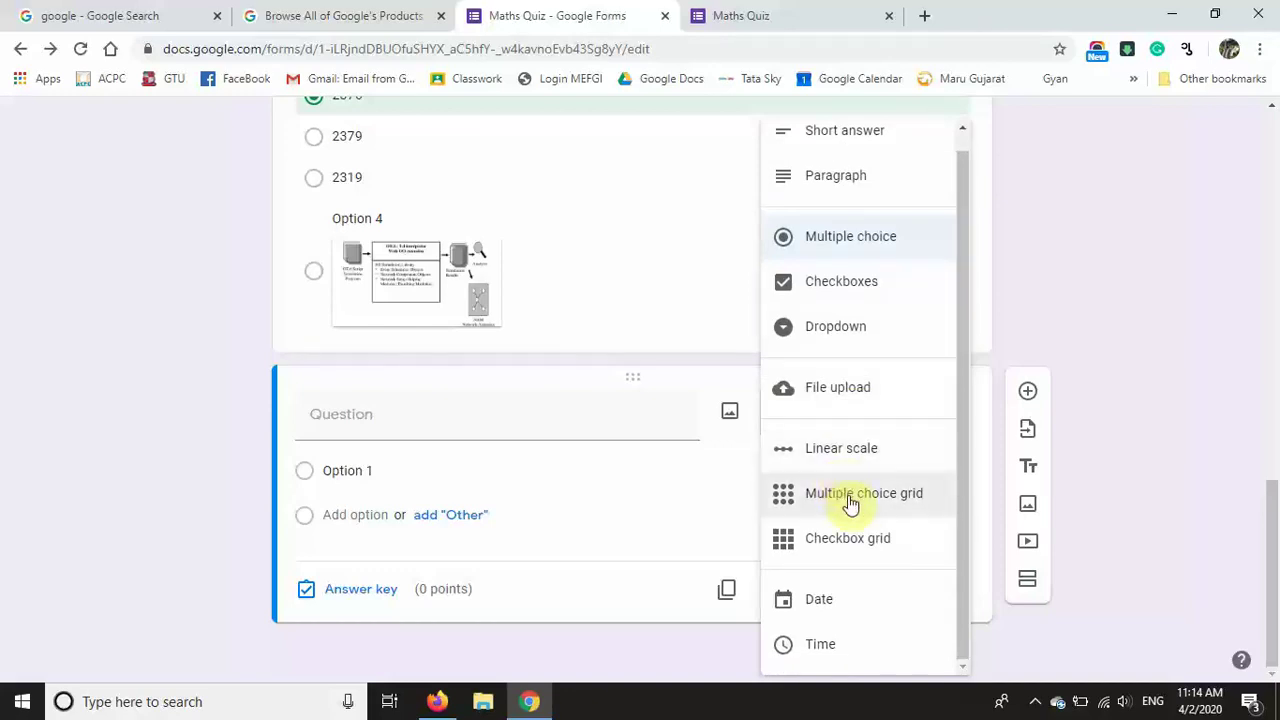
pyautogui.click(848, 505)
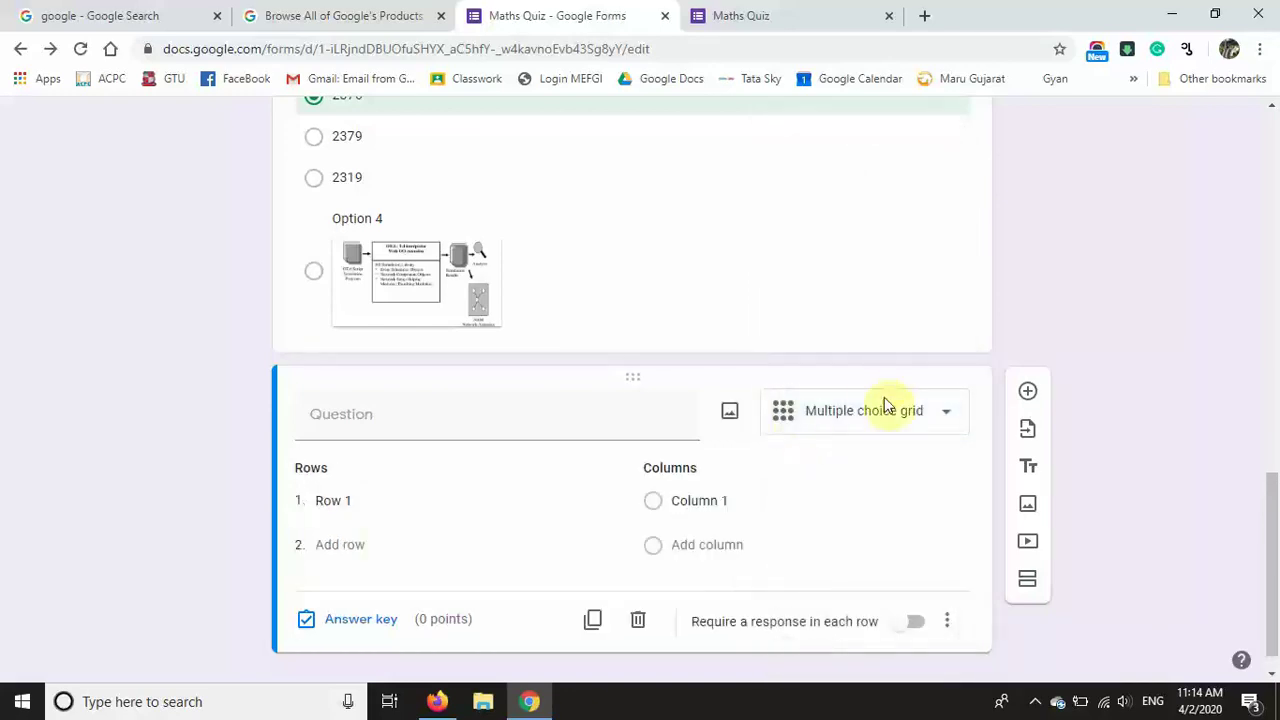
# Step: Title the grid 'Match the Answer' with rows Multiplication, Summation, Subtraction and Division
pyautogui.scroll(-1, 860, 425)
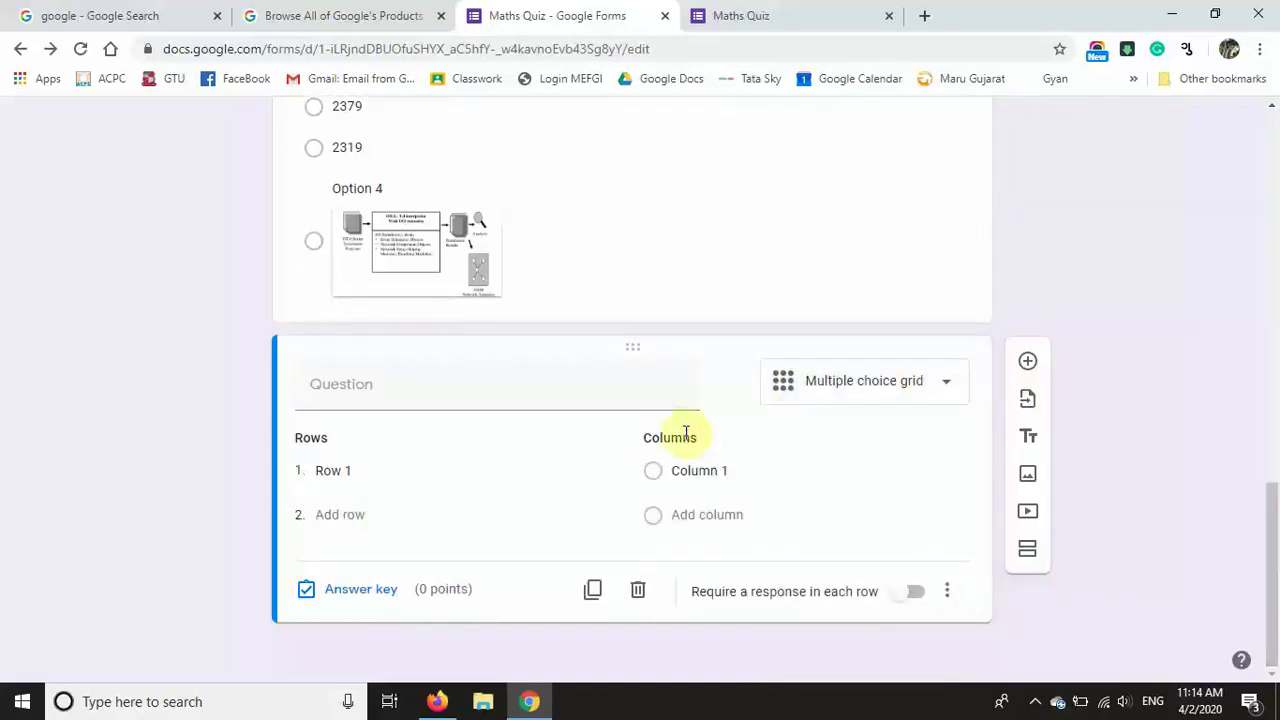
pyautogui.click(476, 399)
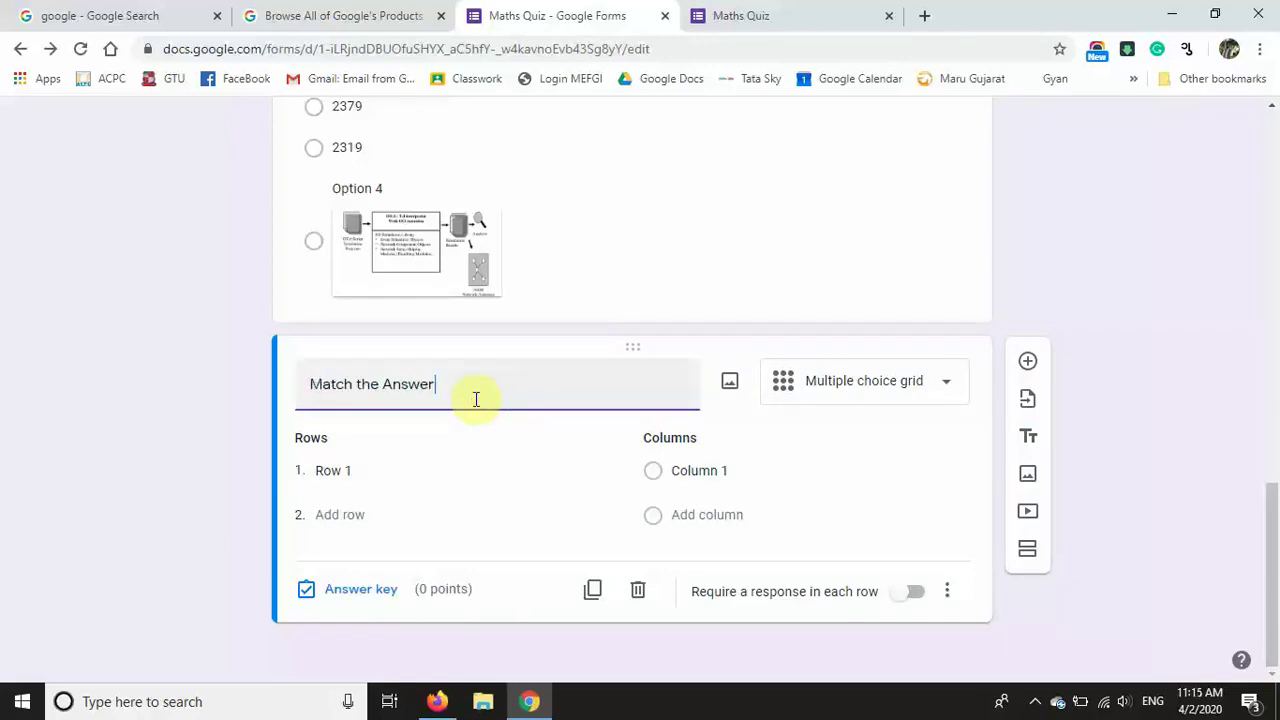
pyautogui.click(360, 476)
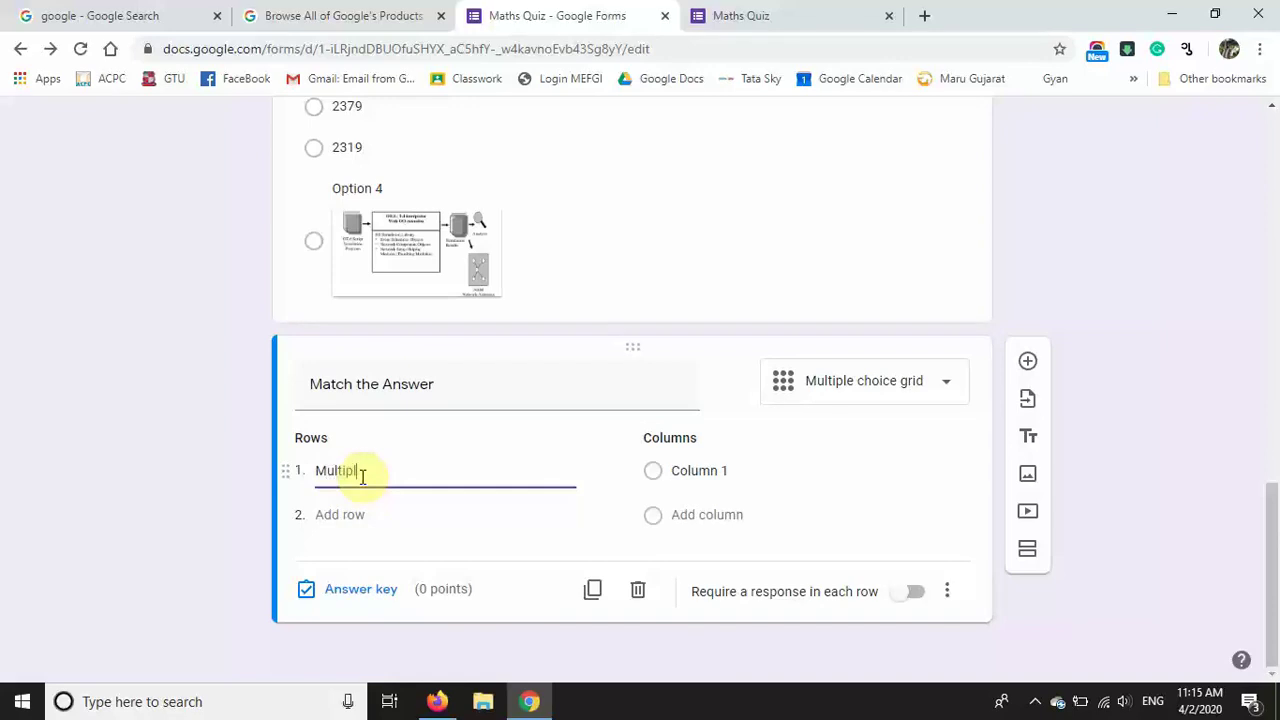
pyautogui.write('Multiplication')
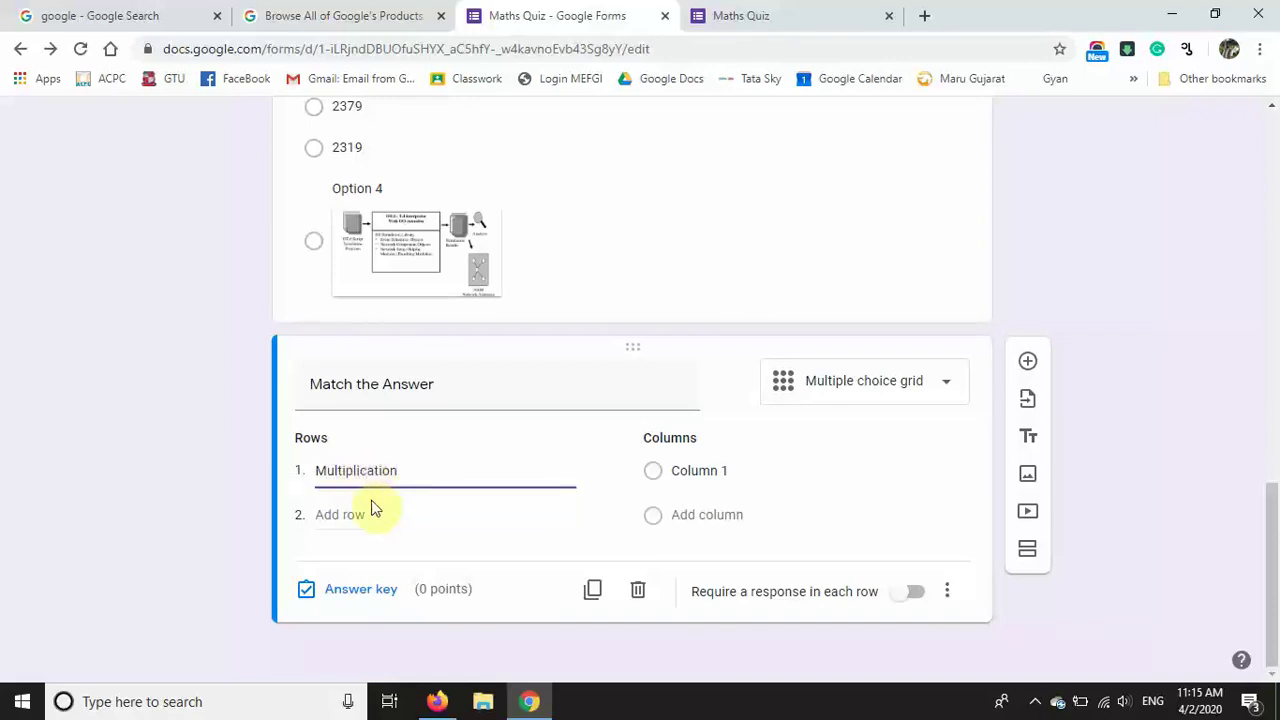
pyautogui.click(6, 665)
pyautogui.click(340, 514)
pyautogui.write('Summation')
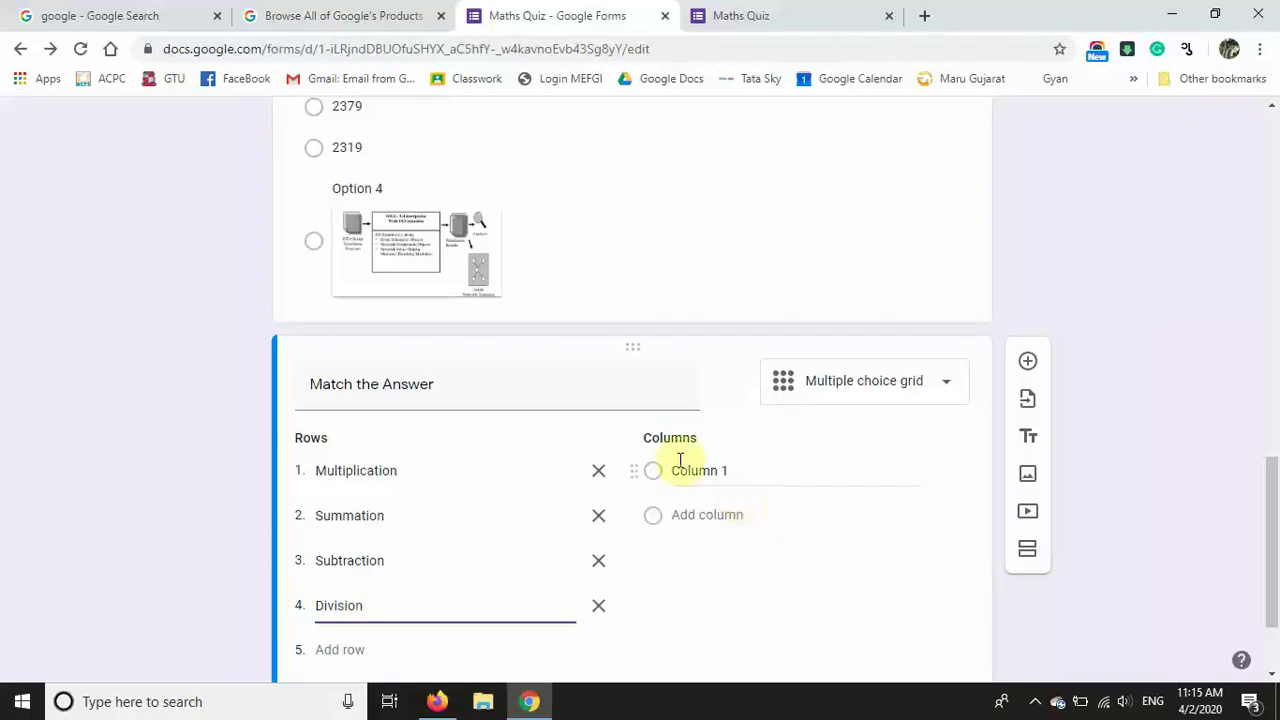
# Step: Set the grid columns to +, *, %, - and require a response in each row
pyautogui.click(677, 469)
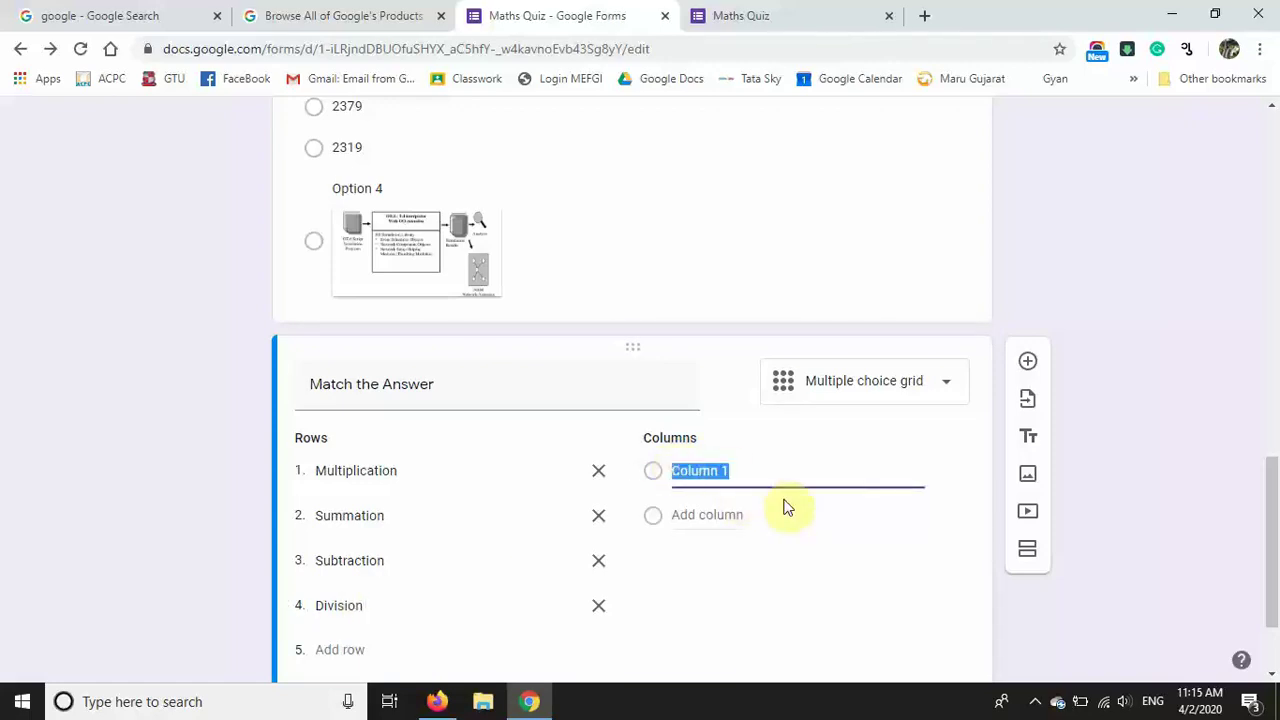
pyautogui.write('*')
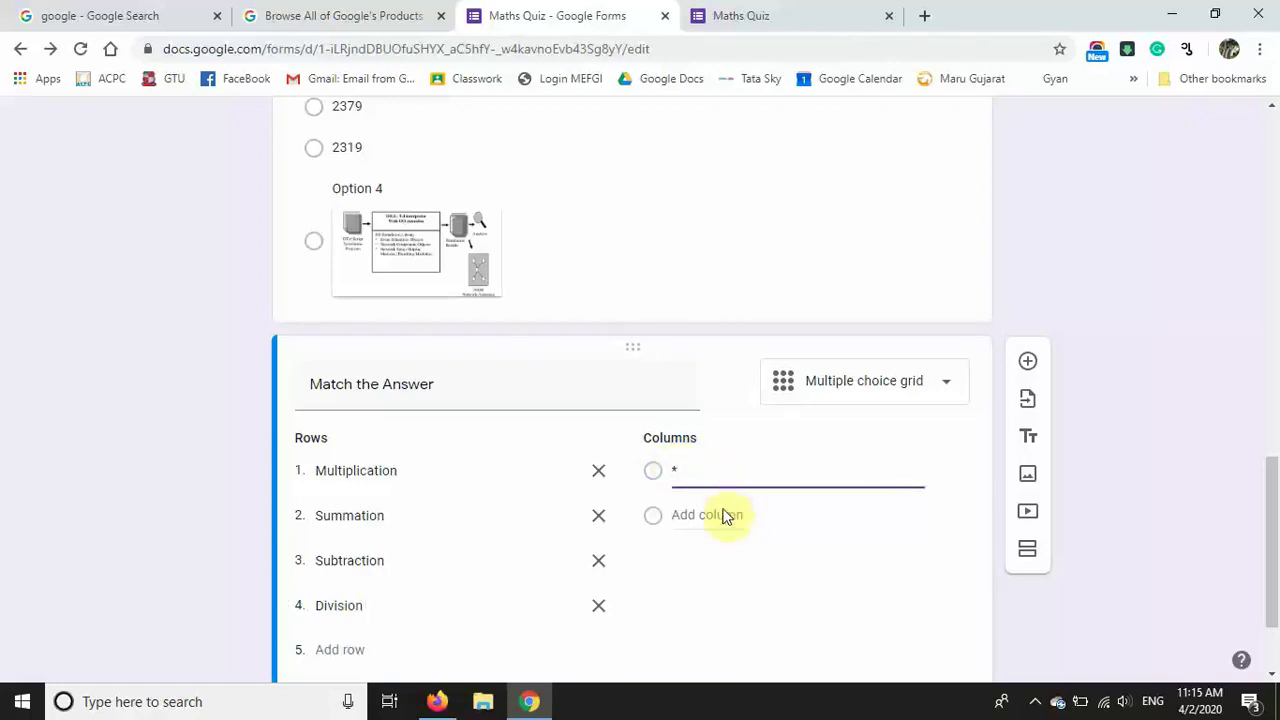
pyautogui.click(700, 606)
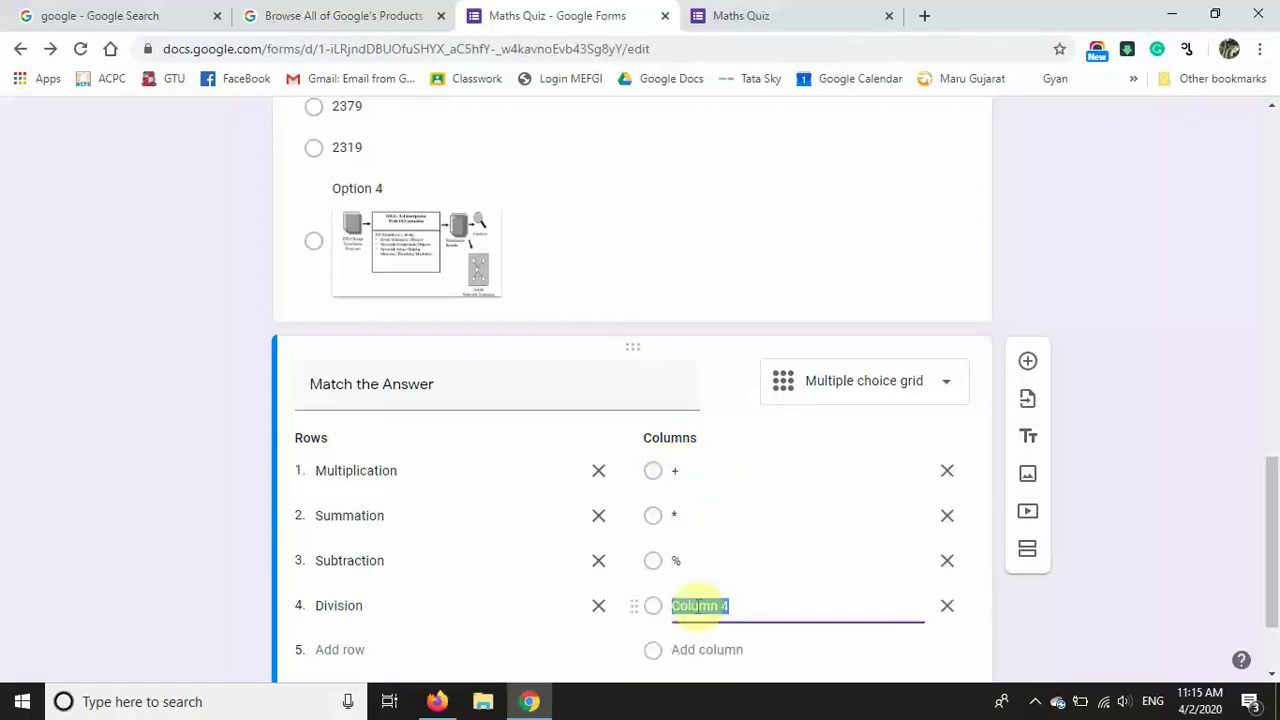
pyautogui.write('-')
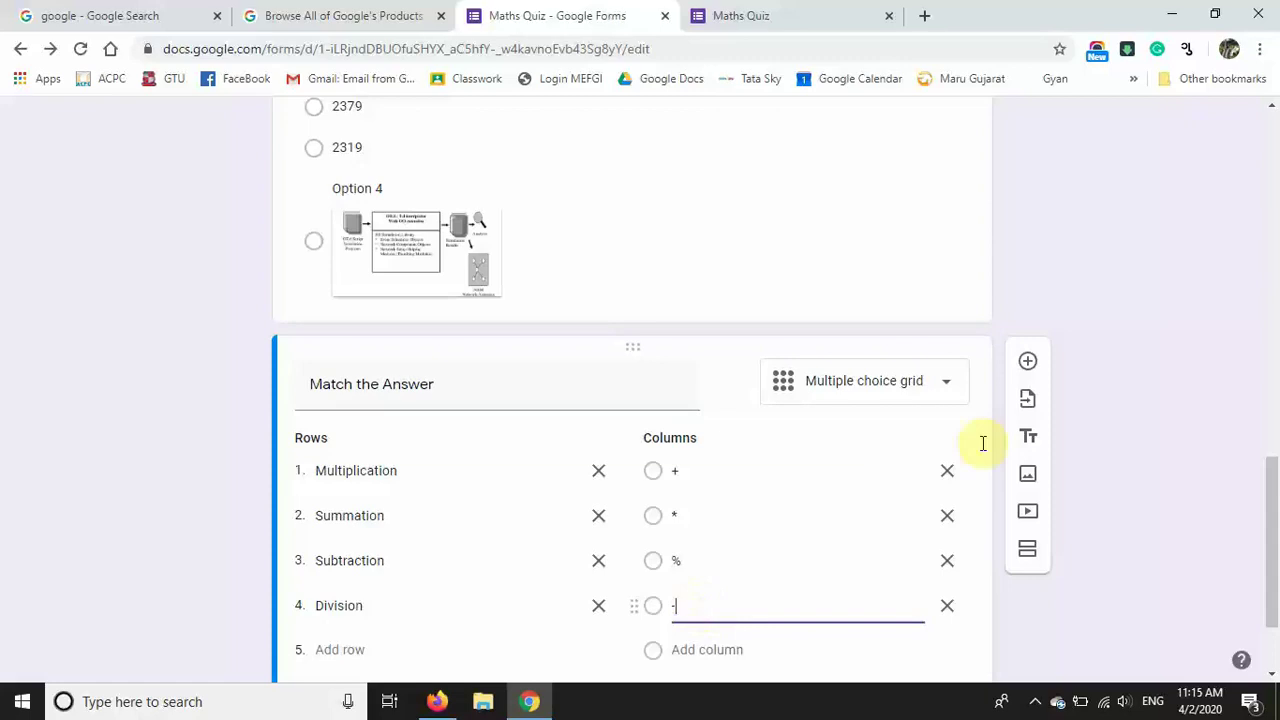
pyautogui.moveTo(1272, 540); pyautogui.dragTo(1272, 580)
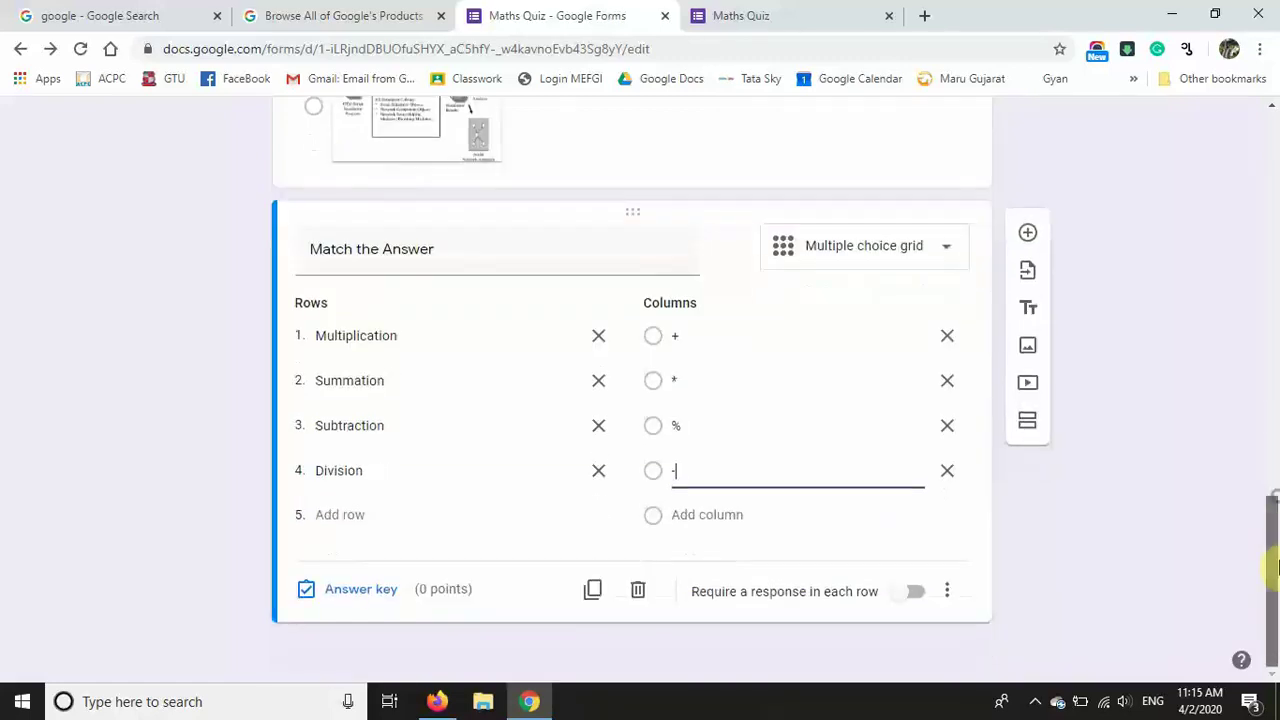
pyautogui.click(1110, 555)
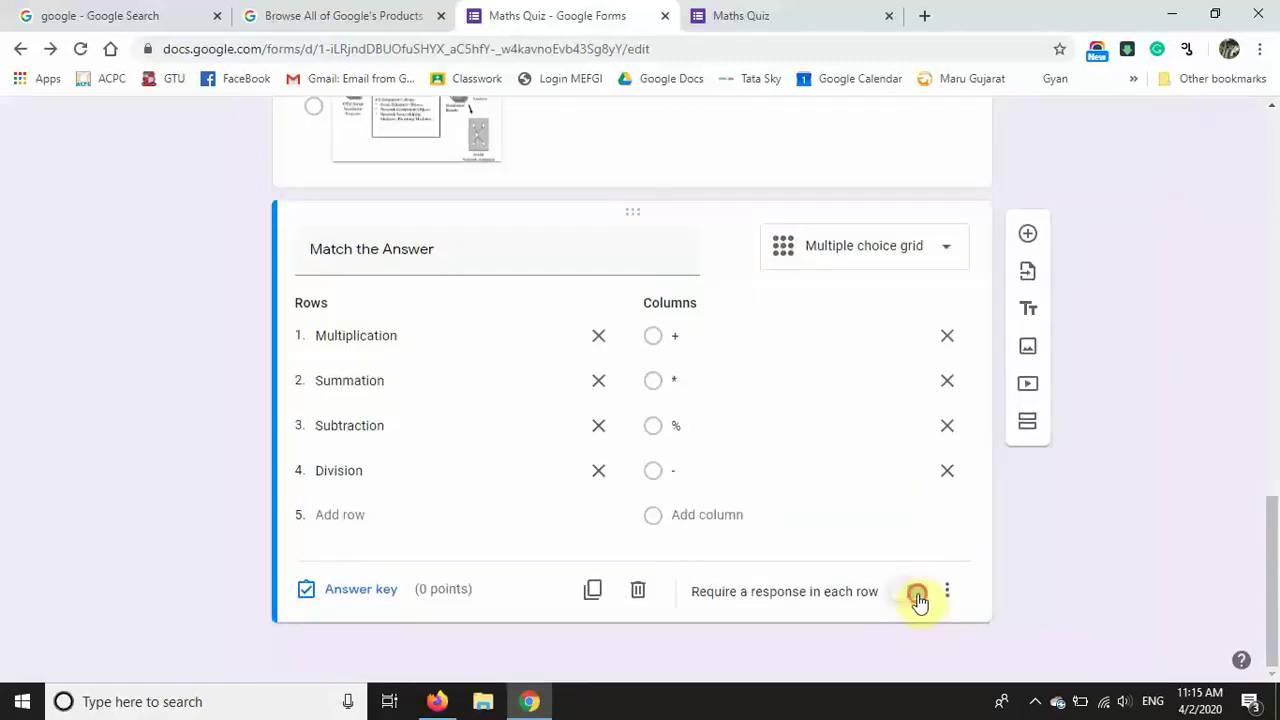
pyautogui.click(915, 596)
pyautogui.click(358, 588)
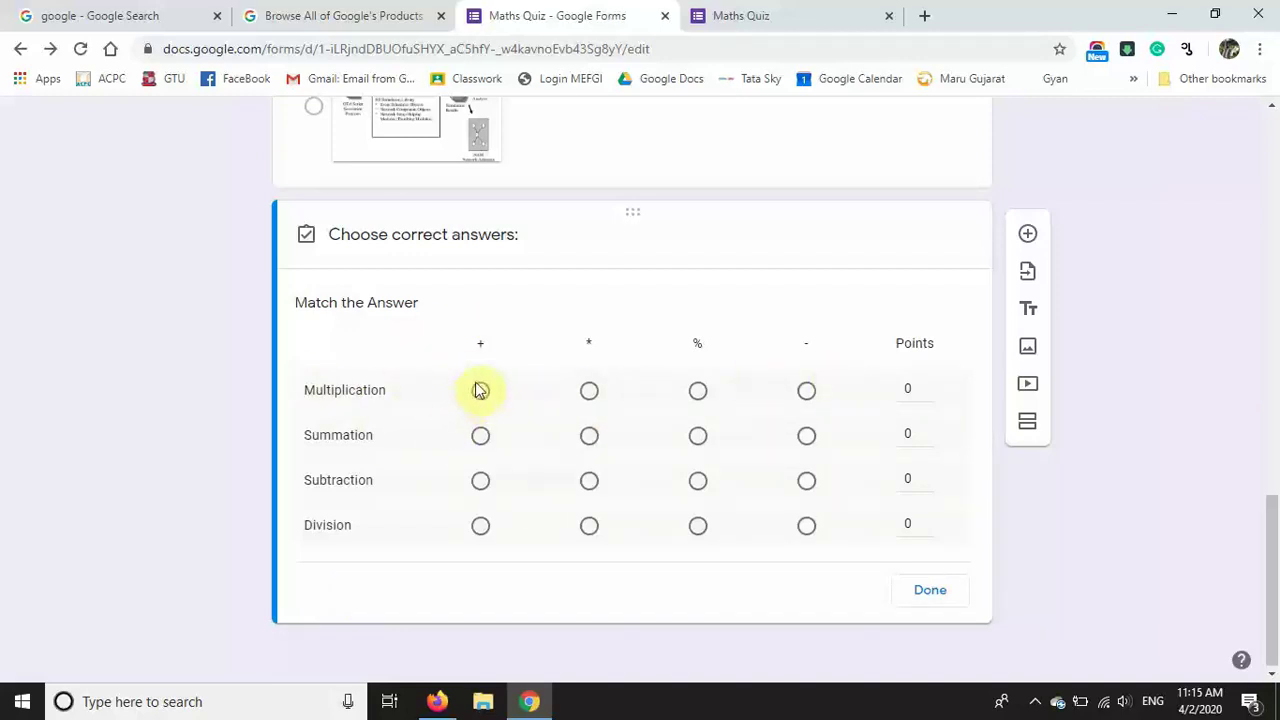
# Step: In the grid answer key, mark * for Multiplication, + for Summation, - for Subtraction and % for Division, 1 point each
pyautogui.click(589, 391)
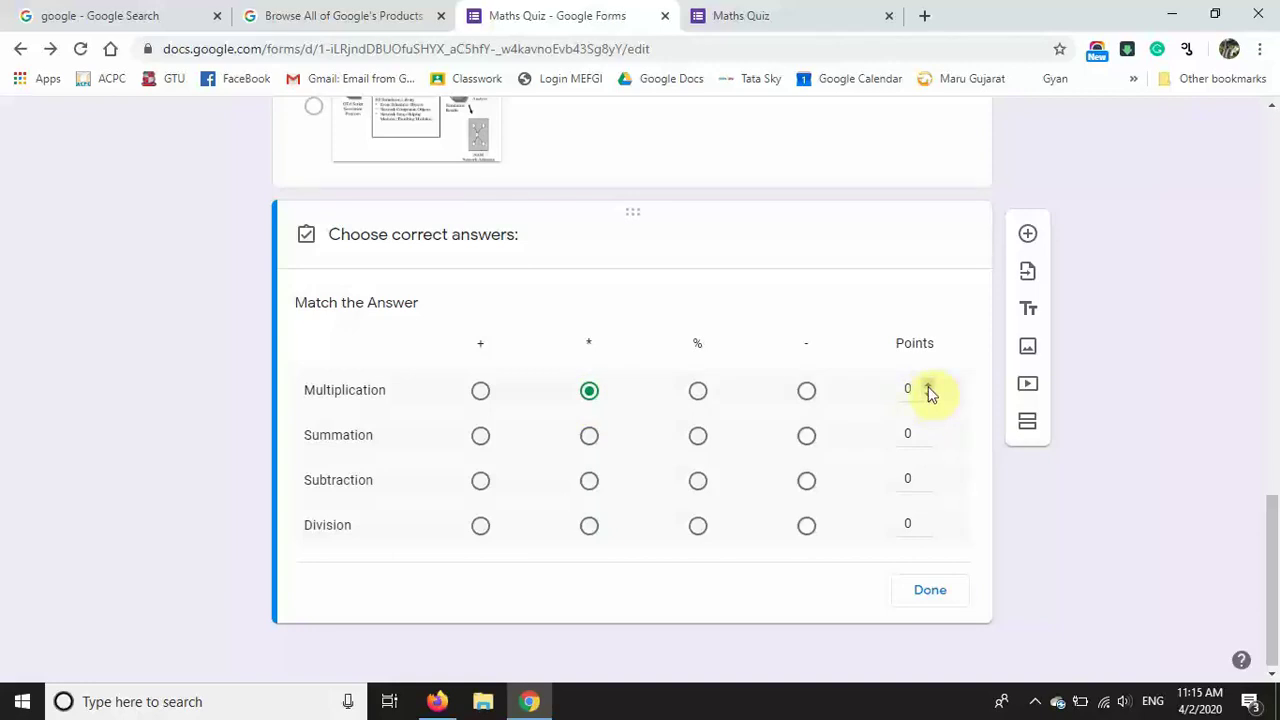
pyautogui.click(926, 388)
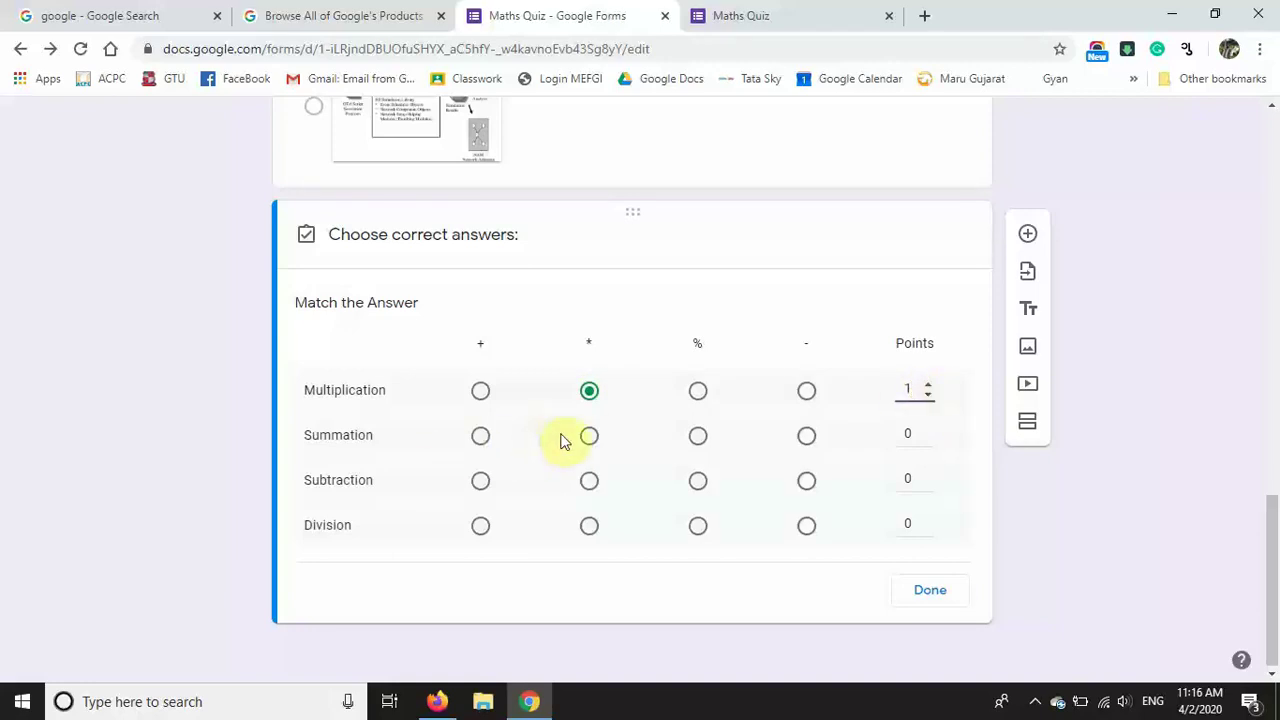
pyautogui.click(480, 437)
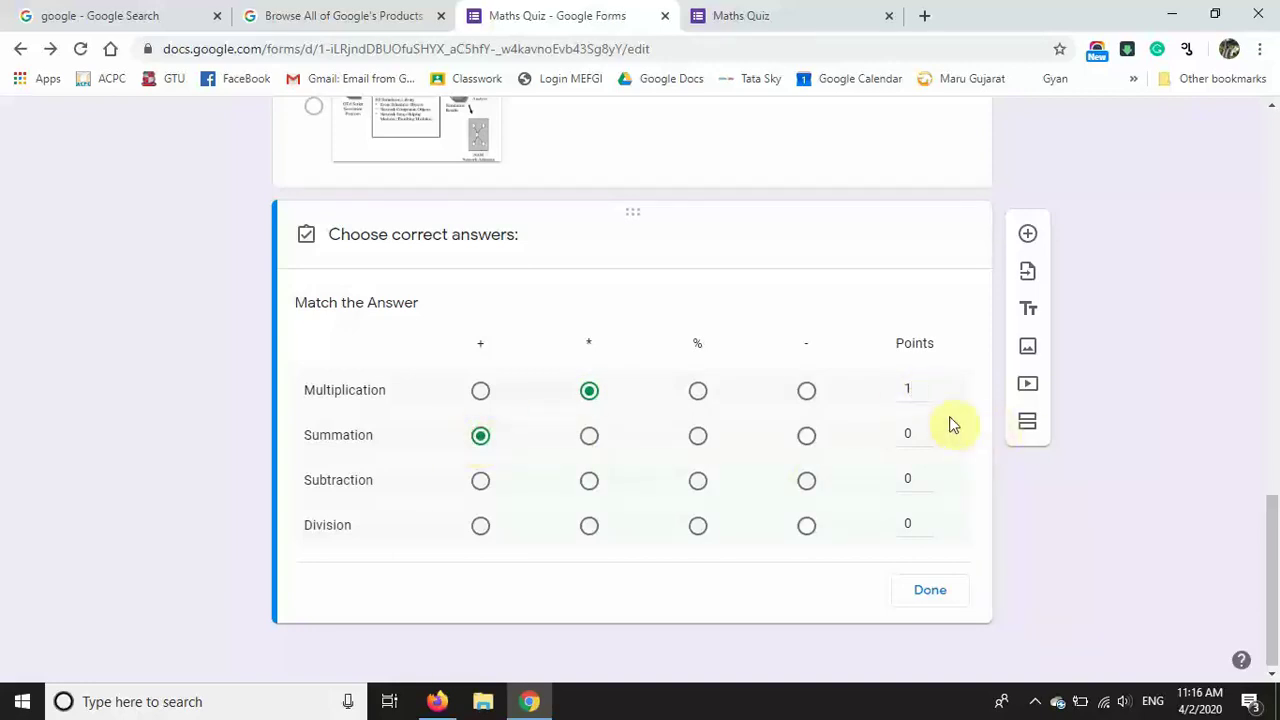
pyautogui.click(806, 480)
pyautogui.click(930, 474)
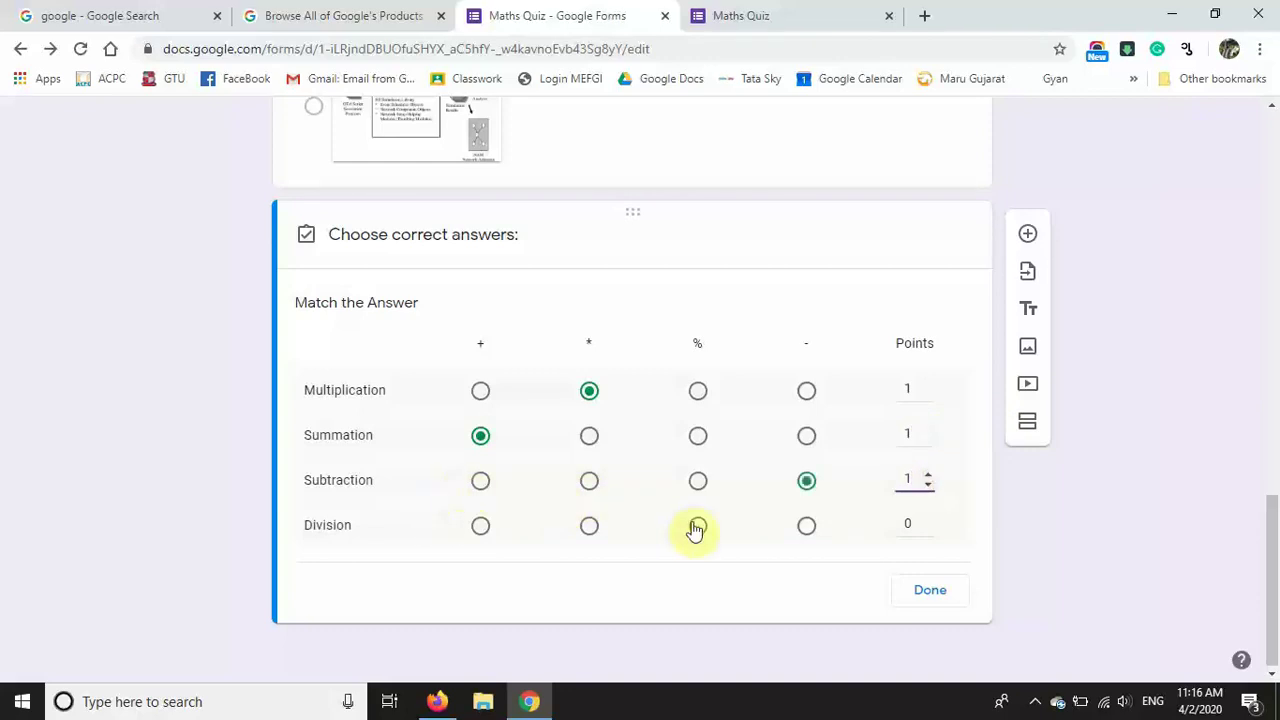
pyautogui.click(697, 525)
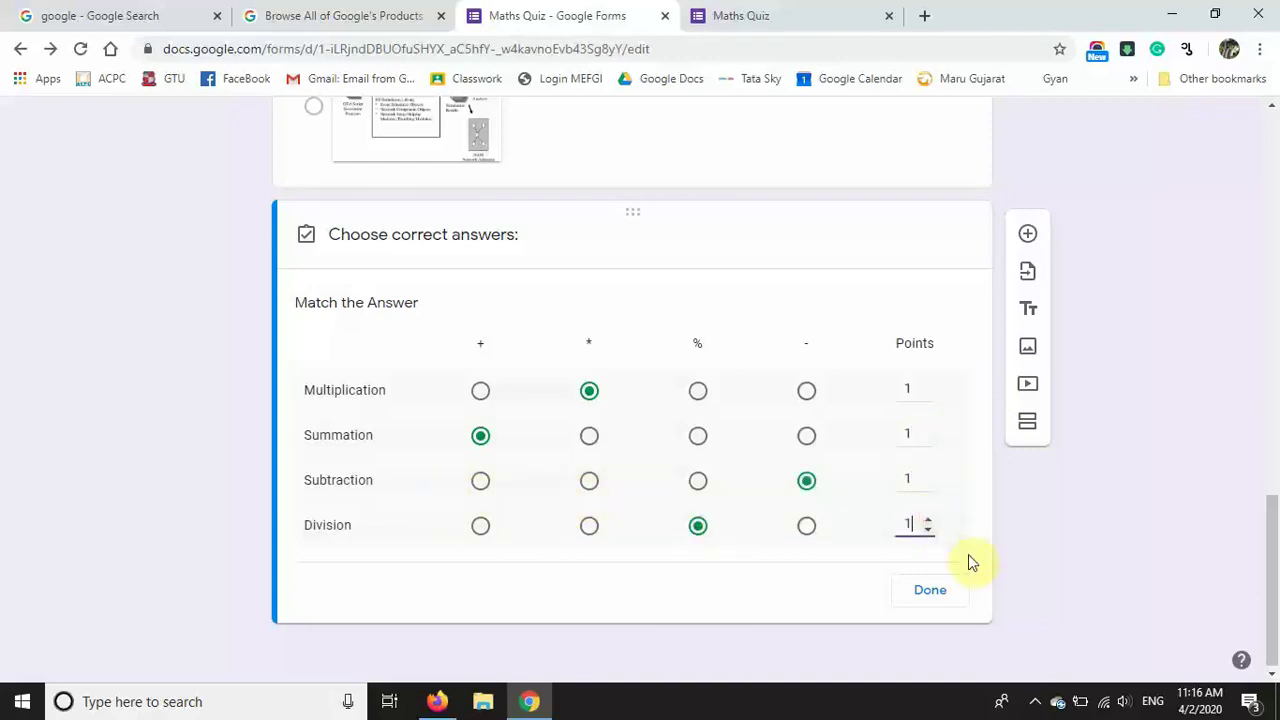
pyautogui.click(941, 596)
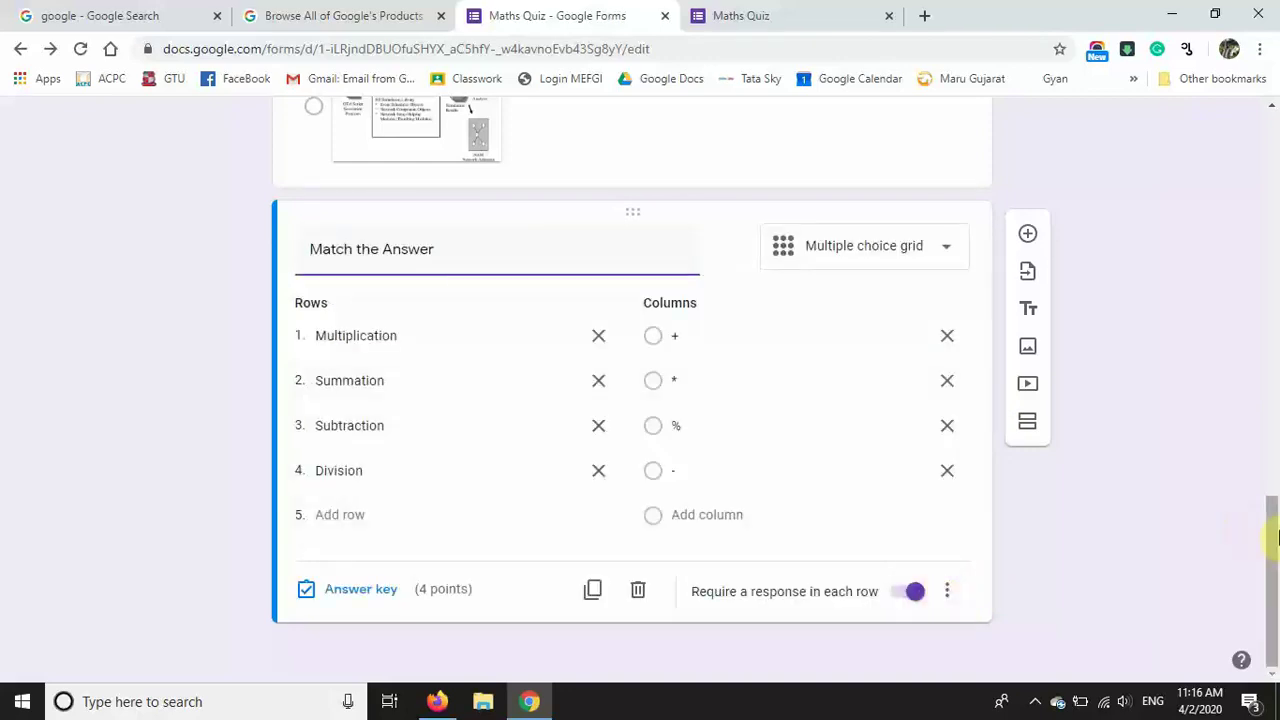
# Step: Shuffle option order on the 99 * 24 question and row order on the Match the Answer grid
pyautogui.scroll(5, 1275, 572)
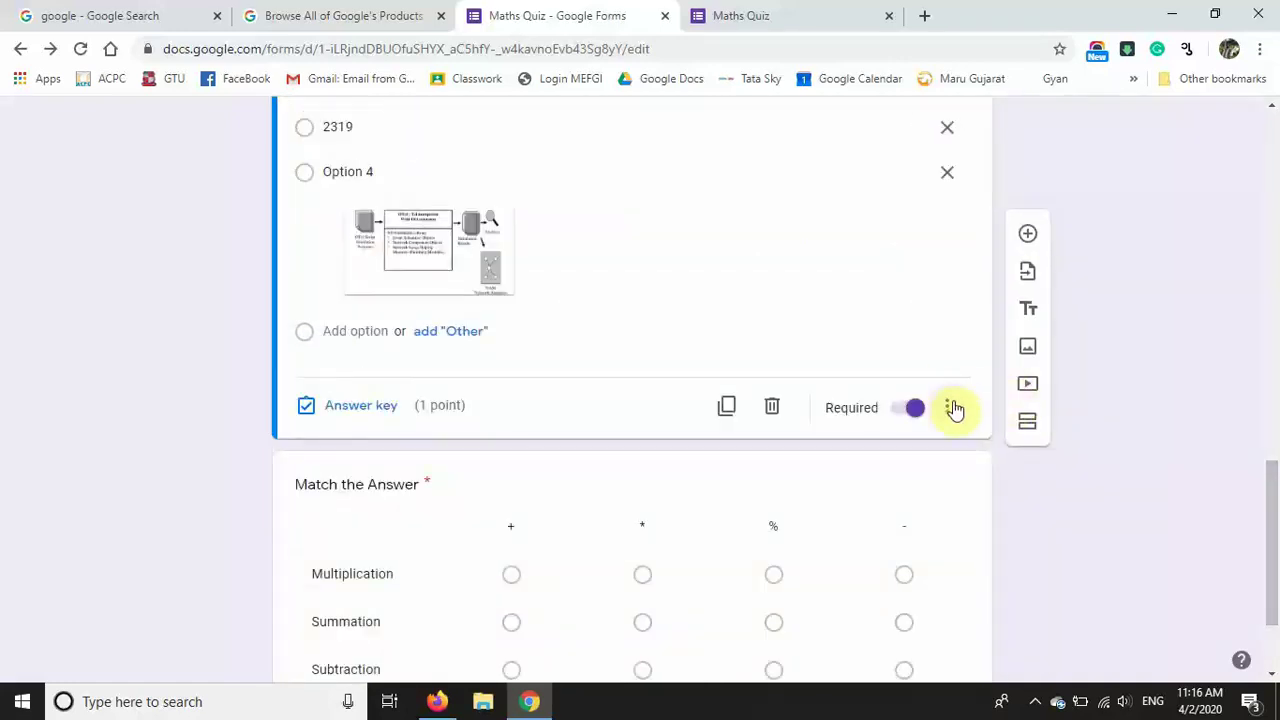
pyautogui.click(951, 406)
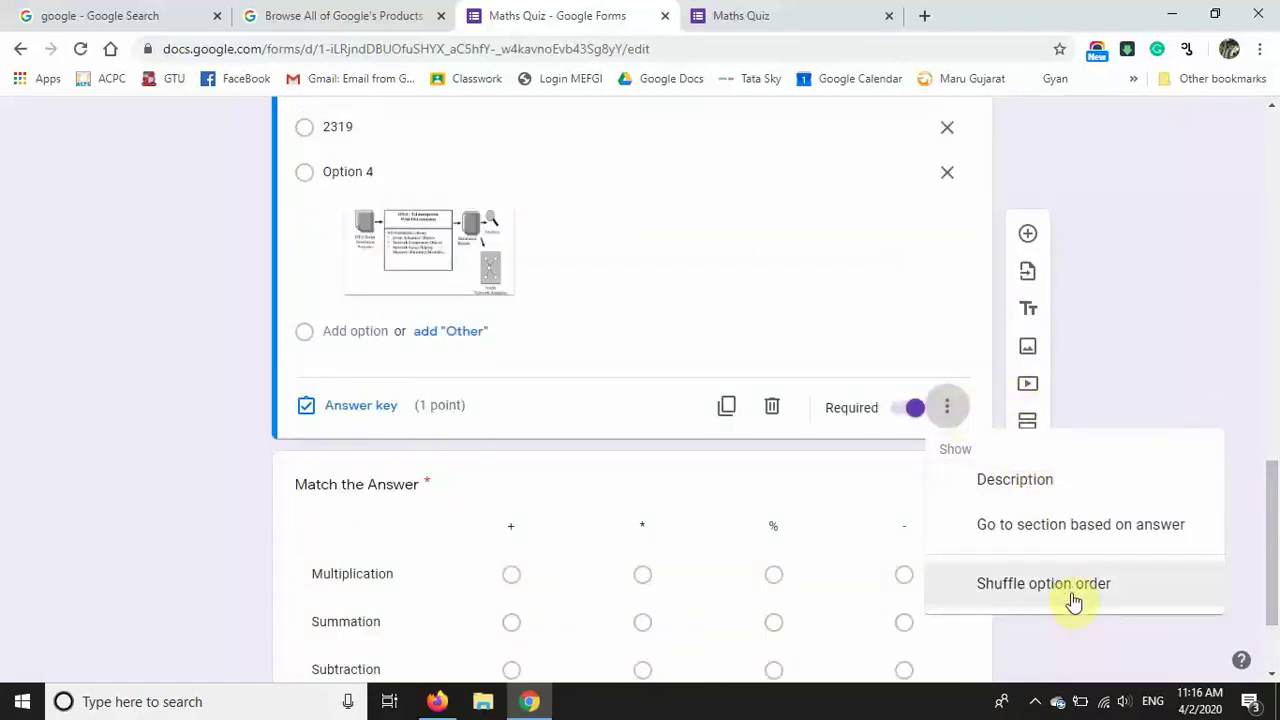
pyautogui.click(1085, 590)
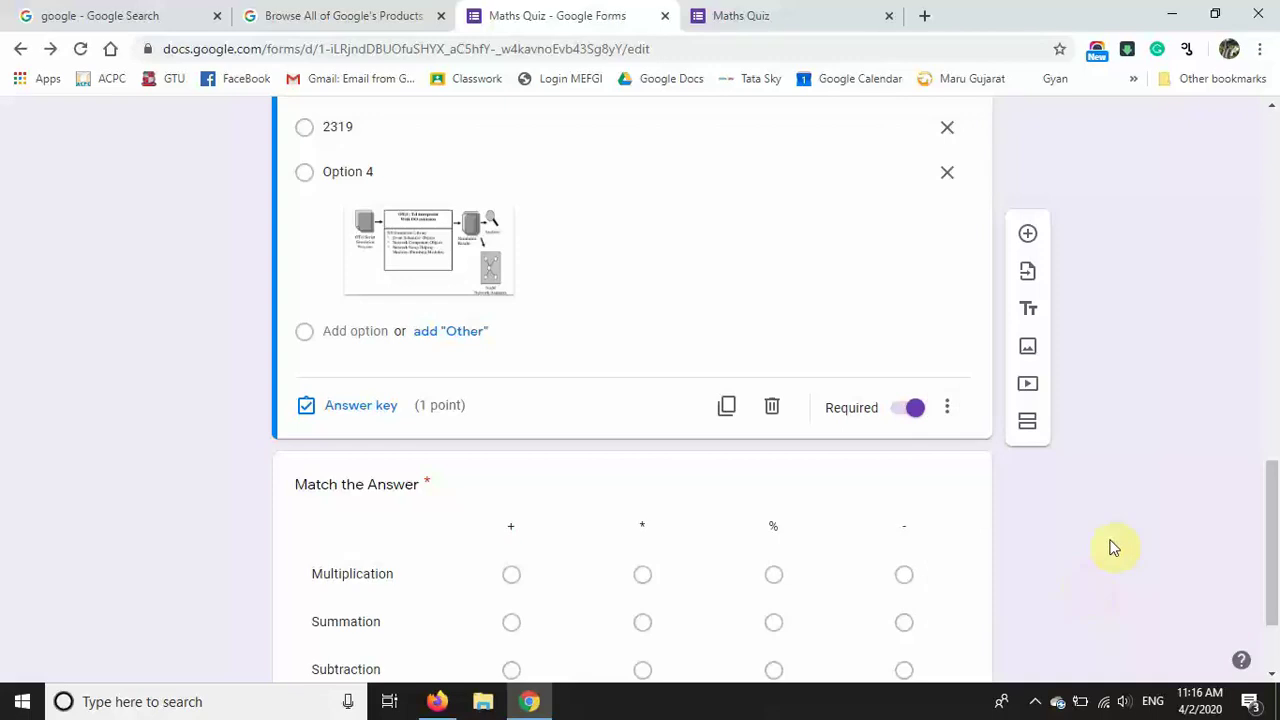
pyautogui.moveTo(1271, 486); pyautogui.dragTo(1275, 622)
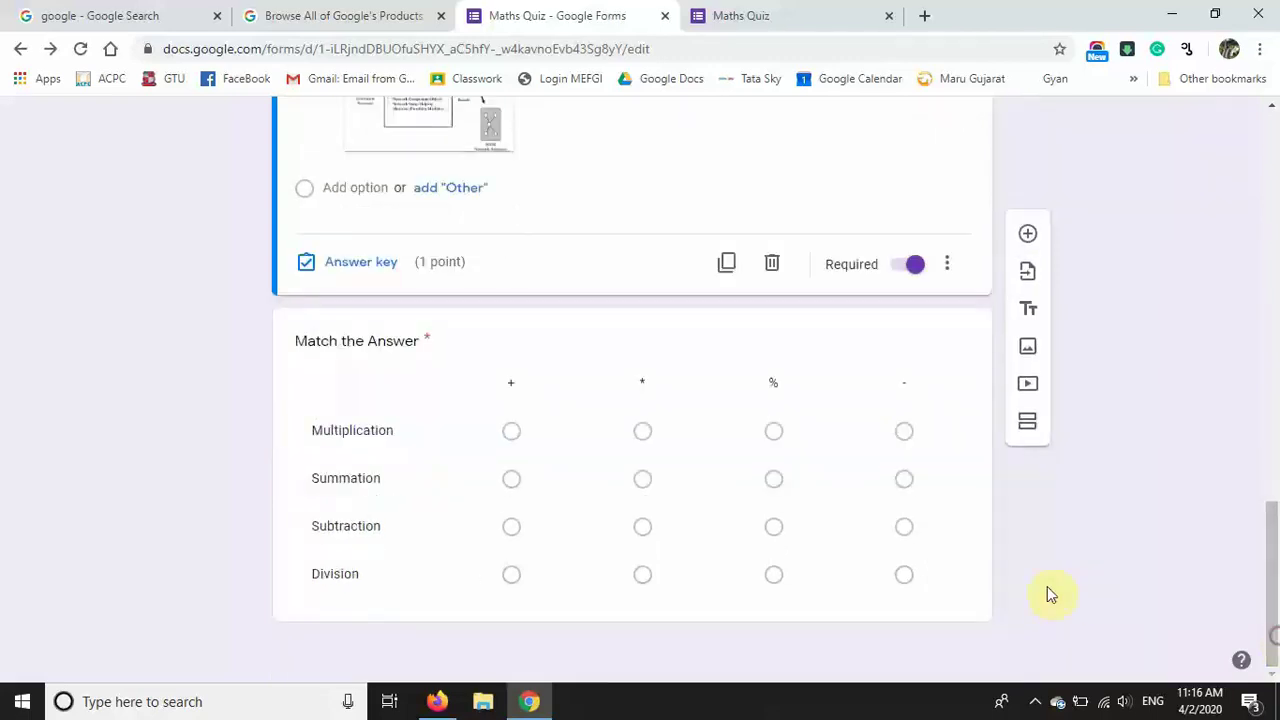
pyautogui.click(979, 563)
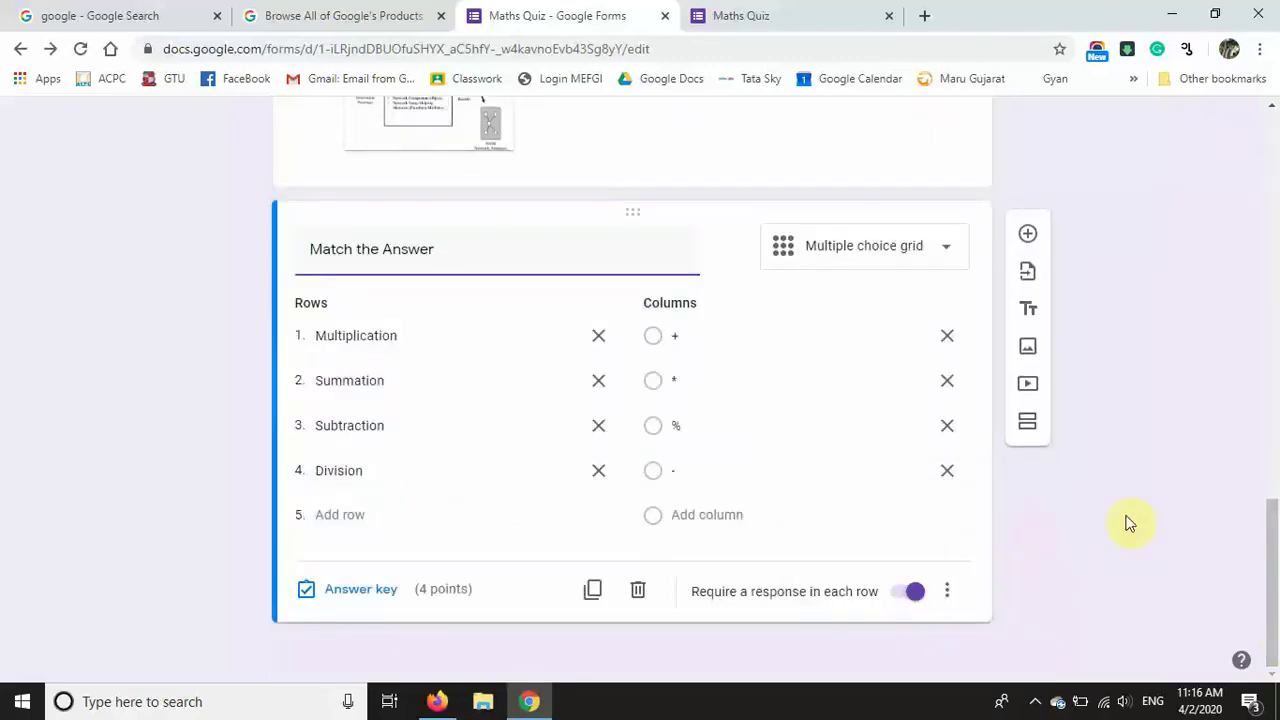
pyautogui.click(952, 592)
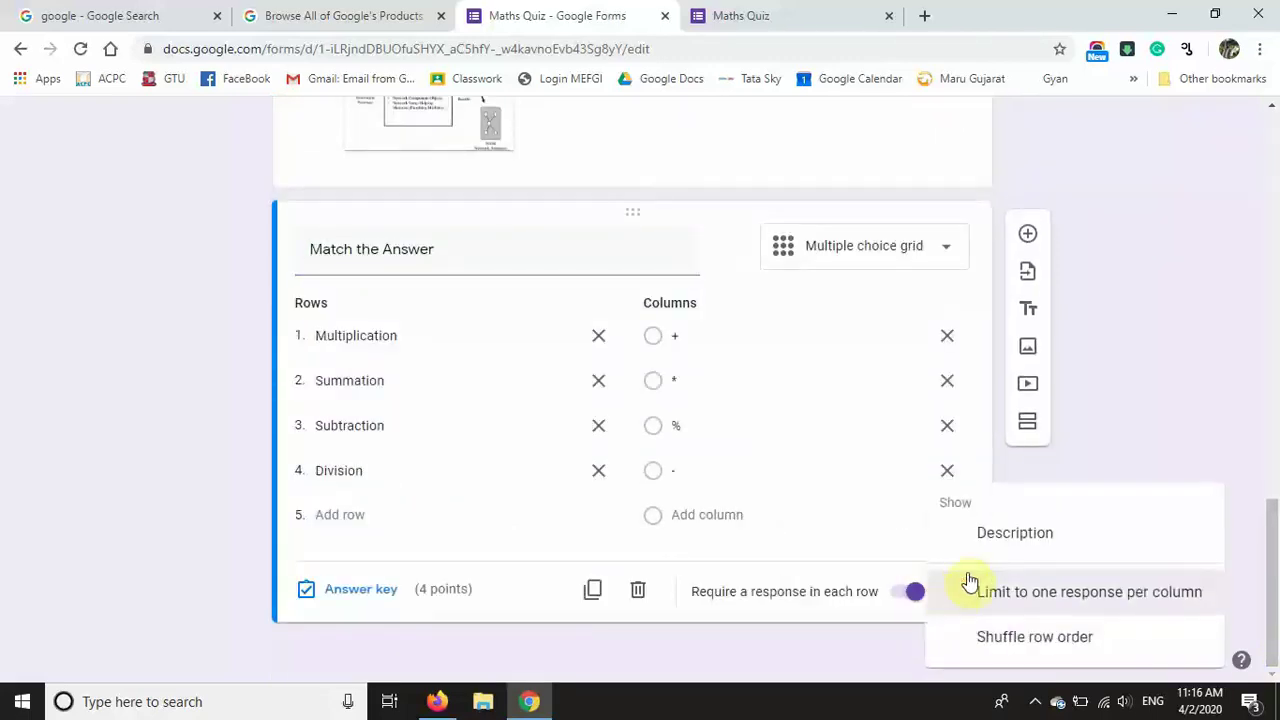
pyautogui.click(1047, 642)
pyautogui.moveTo(1270, 580); pyautogui.dragTo(1262, 118)
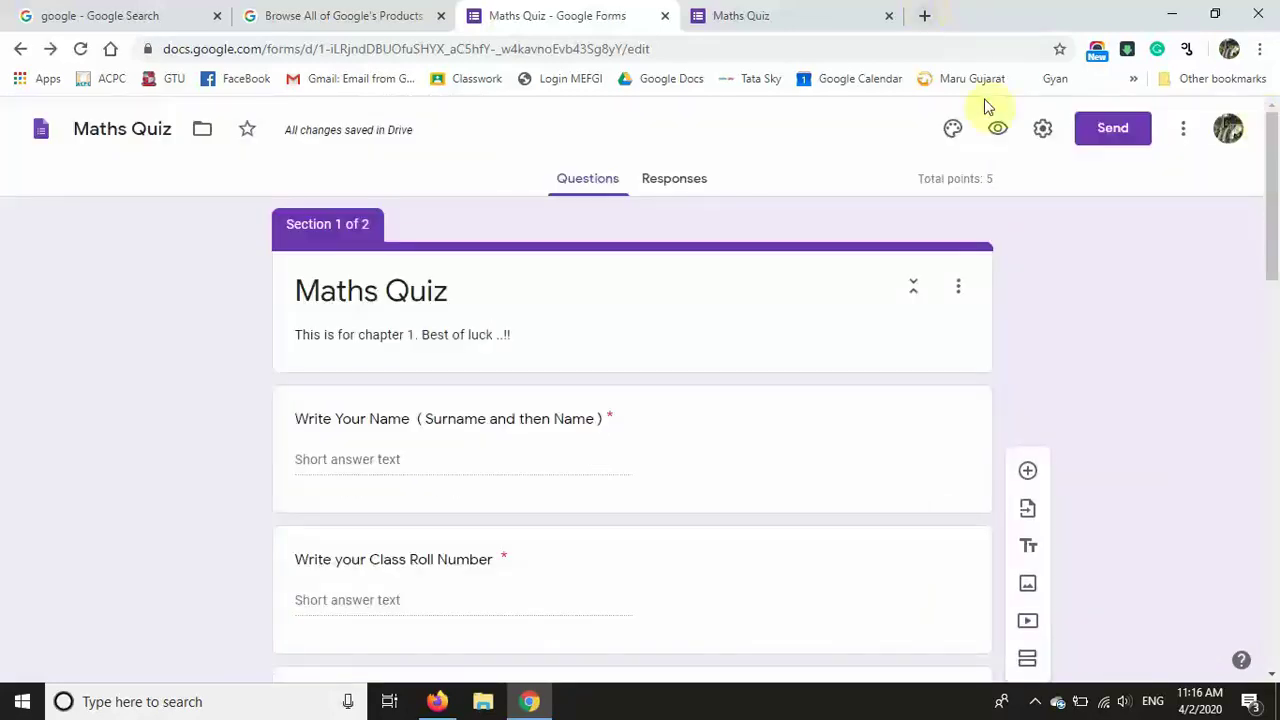
# Step: Preview the quiz, pick class 5 B on the first page, and continue
pyautogui.click(1000, 129)
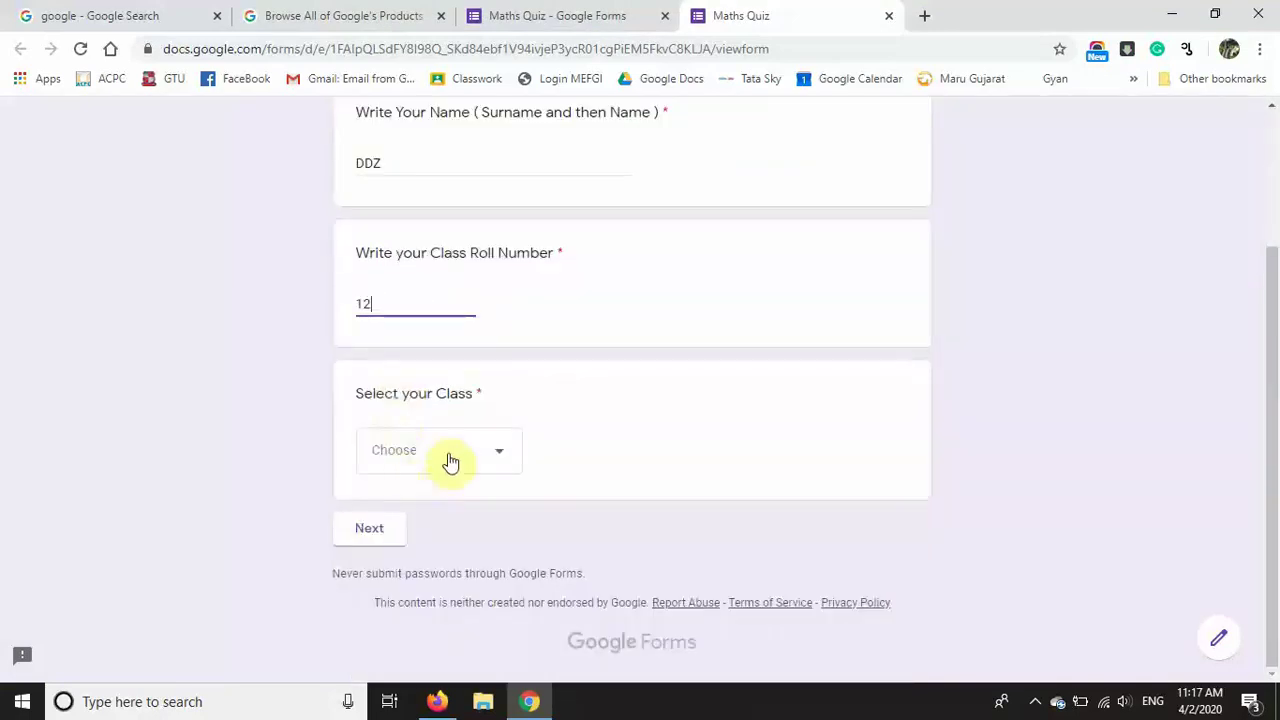
pyautogui.click(449, 458)
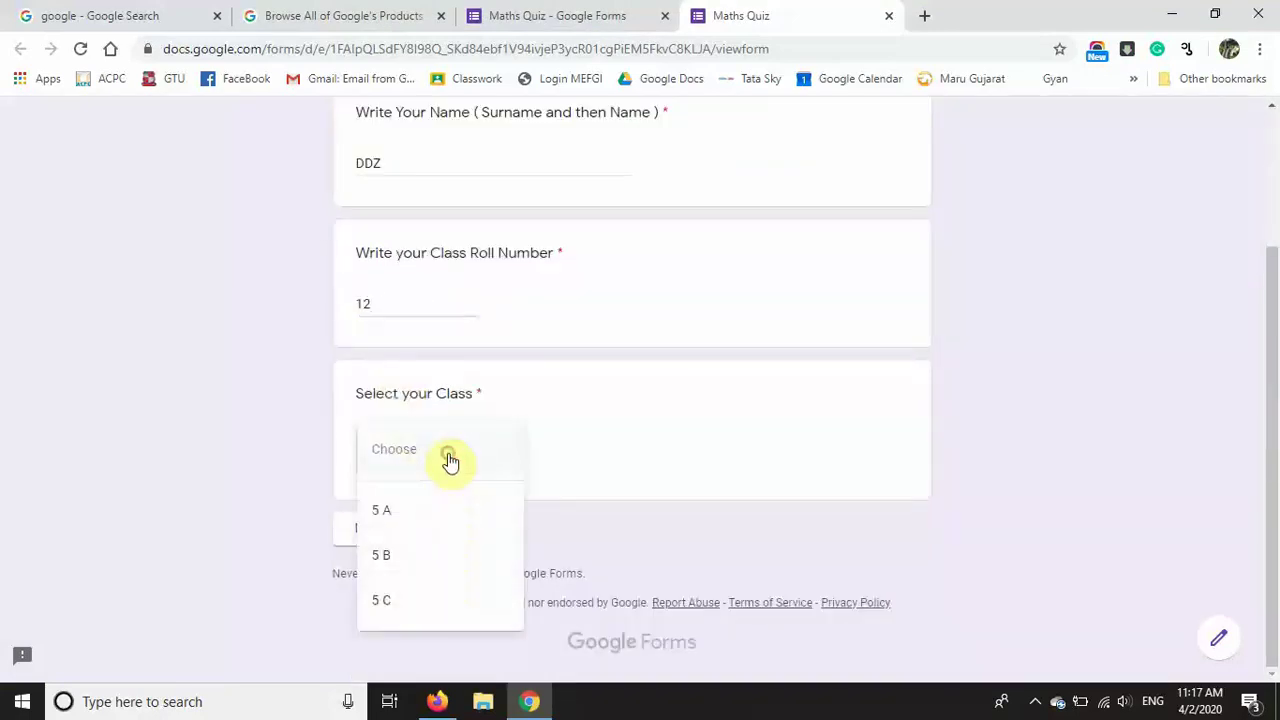
pyautogui.click(404, 557)
pyautogui.click(371, 528)
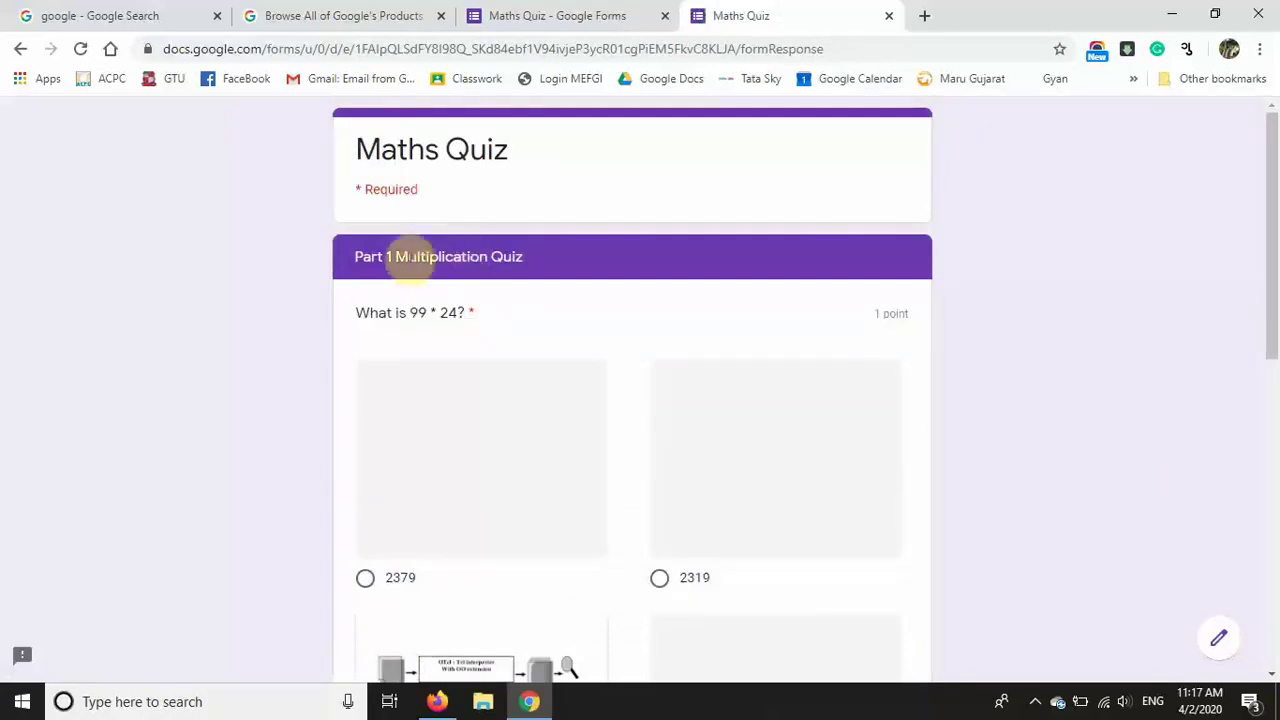
# Step: Answer 2376 for 99 * 24, match every grid row, then return to the editor
pyautogui.click(365, 578)
pyautogui.moveTo(1273, 269); pyautogui.dragTo(1276, 398)
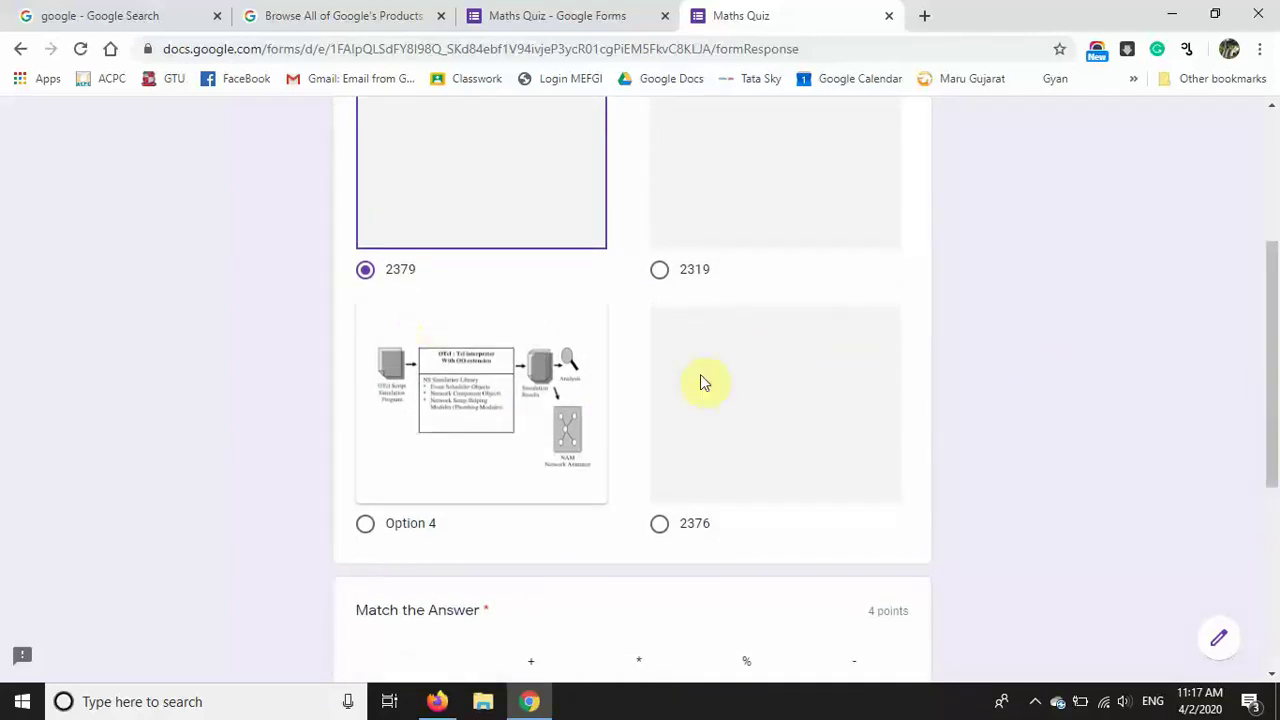
pyautogui.click(657, 526)
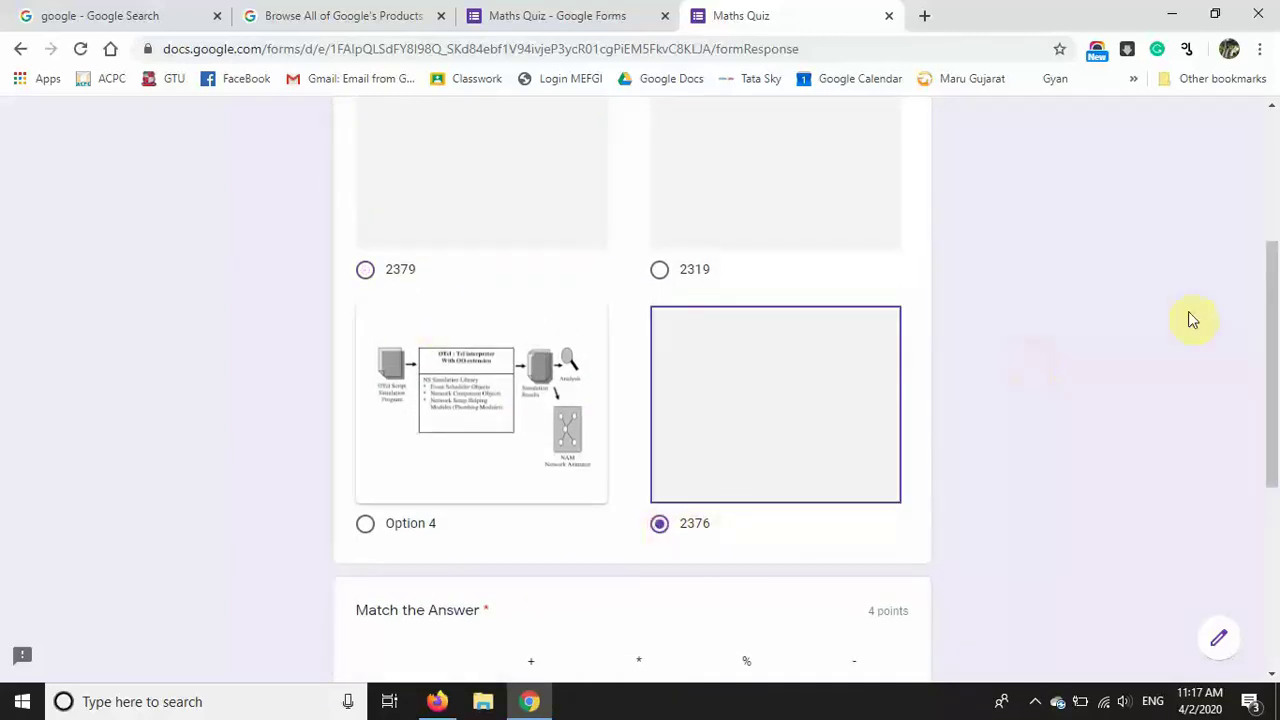
pyautogui.moveTo(1274, 343); pyautogui.dragTo(1276, 505)
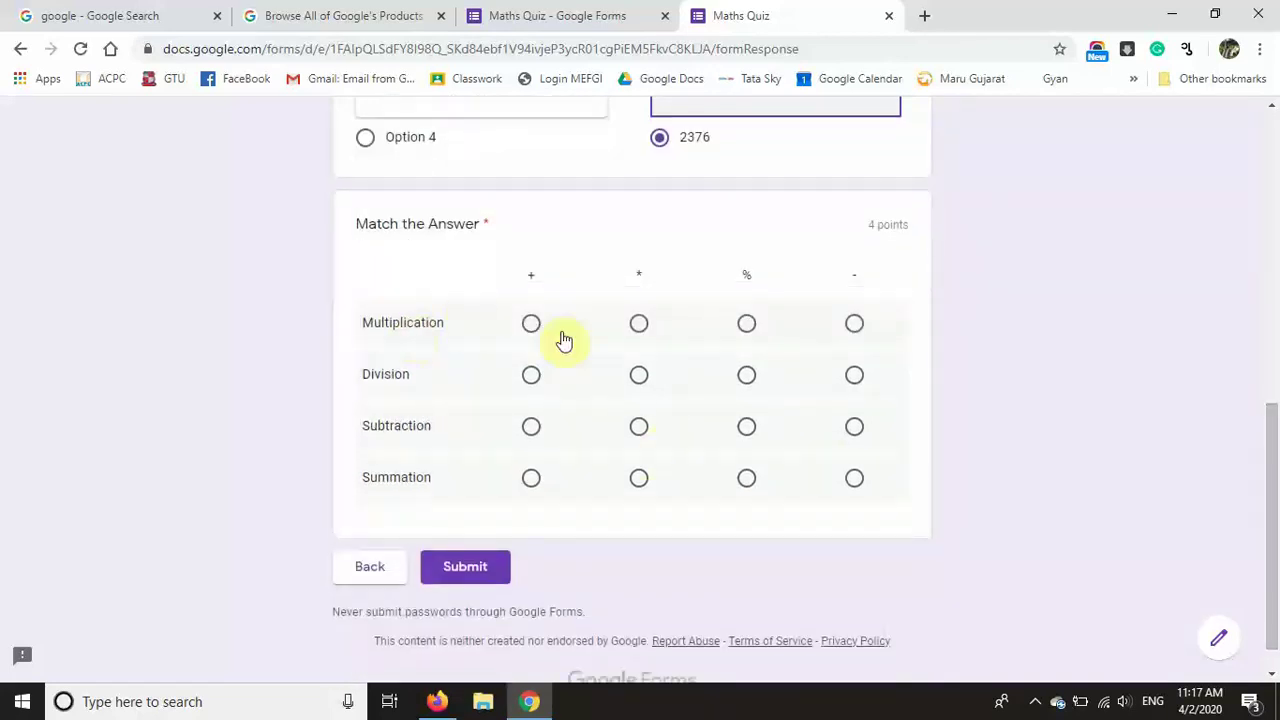
pyautogui.click(635, 330)
pyautogui.click(746, 376)
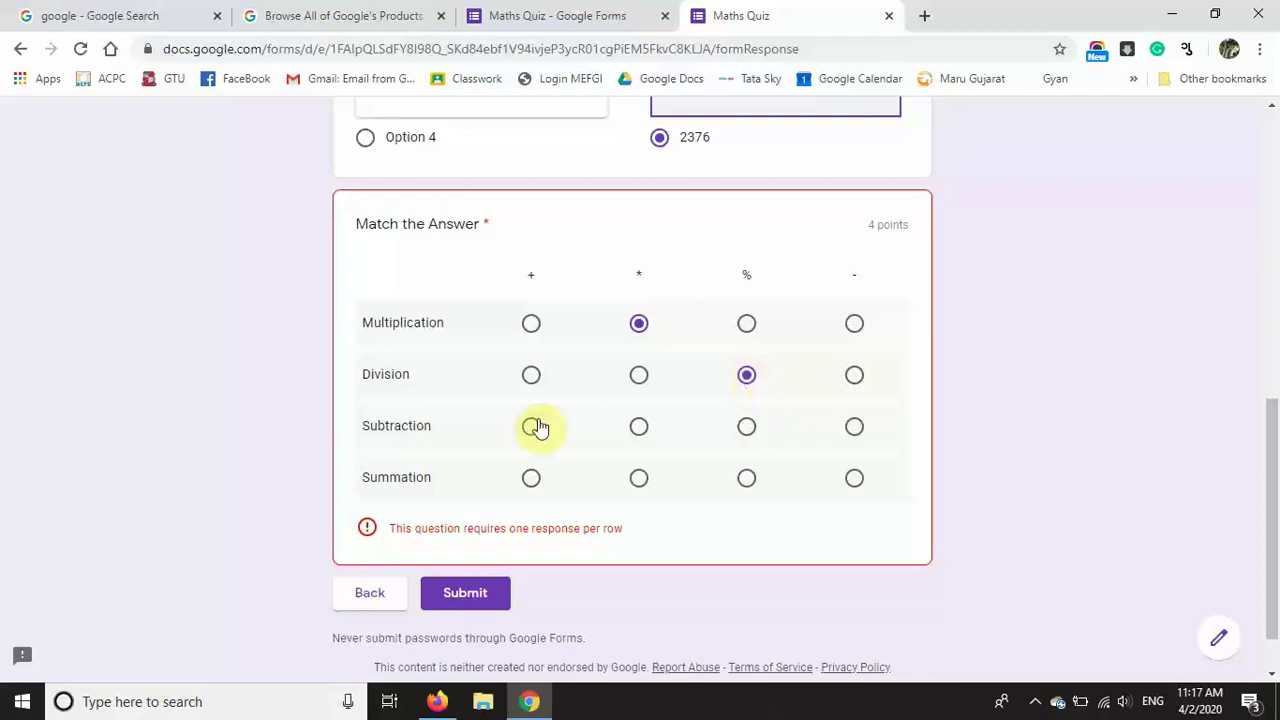
pyautogui.click(854, 424)
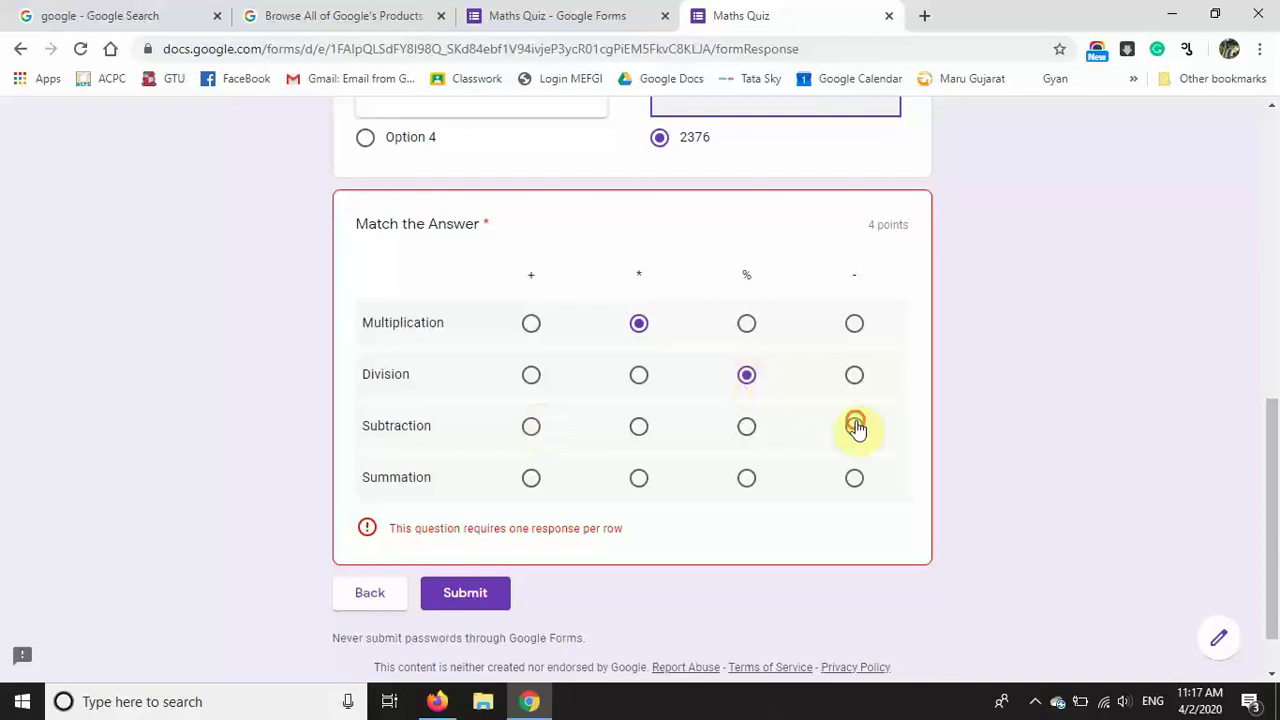
pyautogui.click(531, 478)
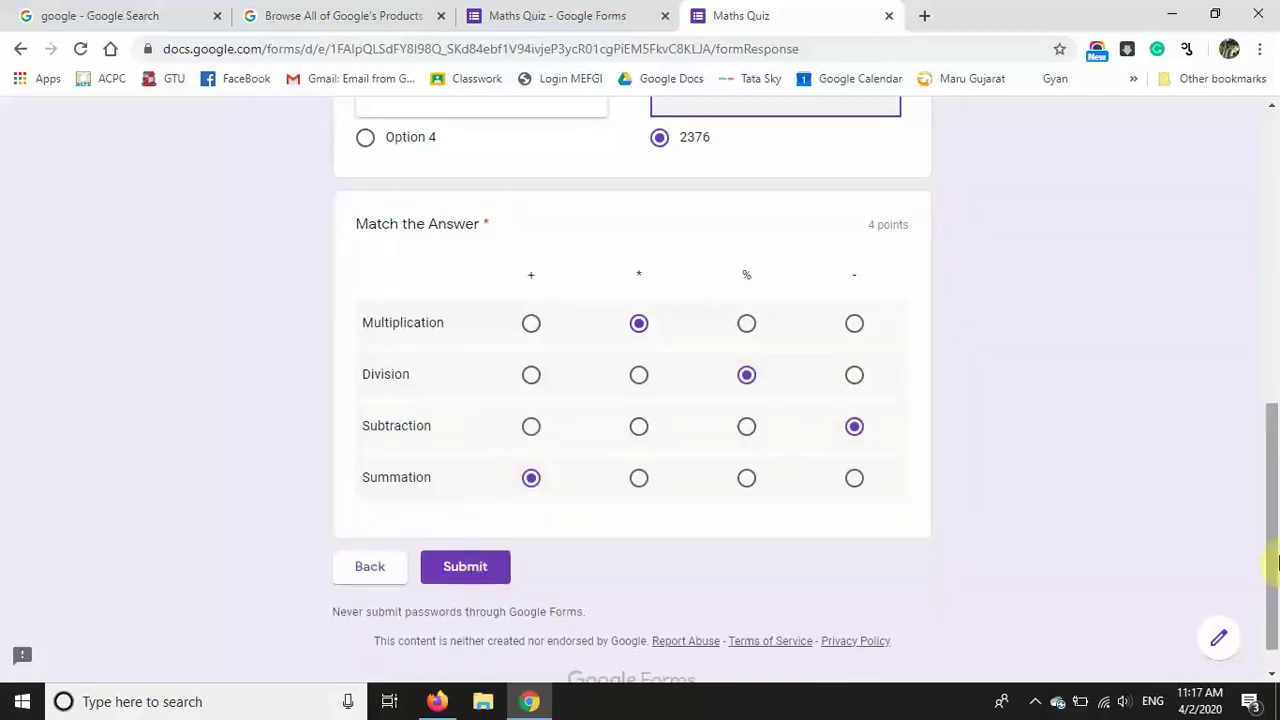
pyautogui.moveTo(1275, 557); pyautogui.dragTo(1271, 251)
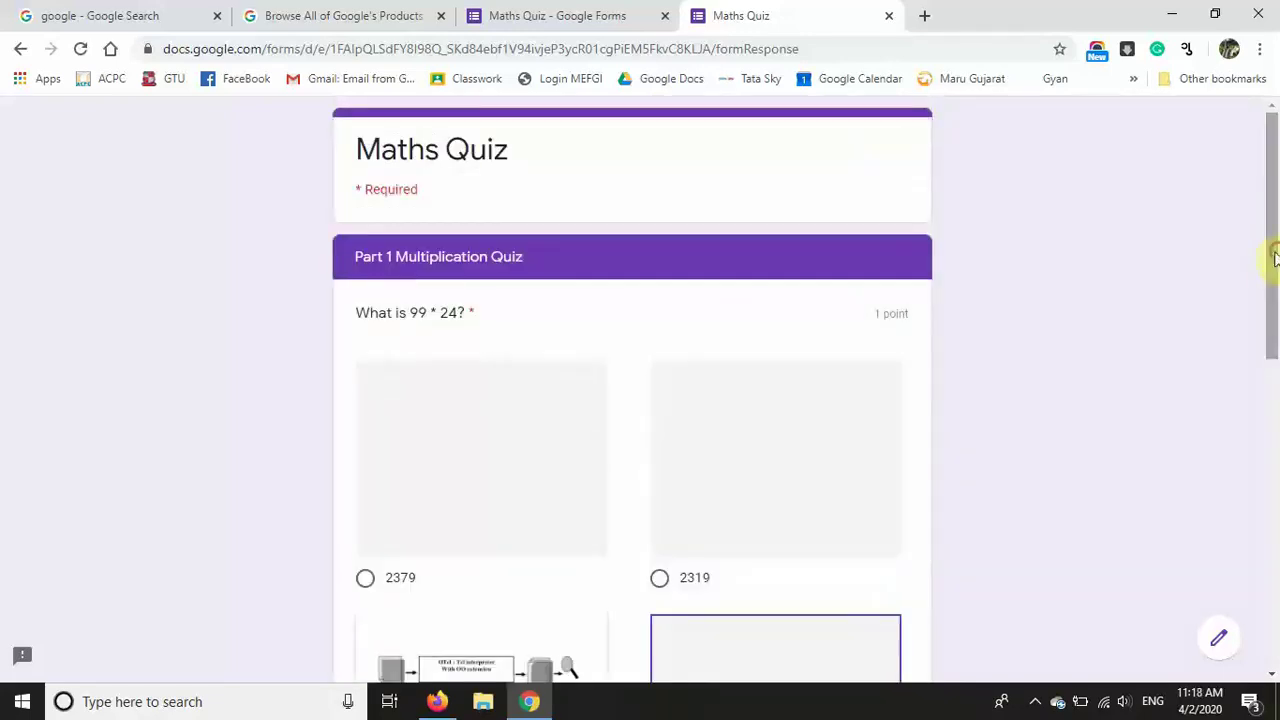
pyautogui.click(591, 9)
pyautogui.moveTo(1272, 200); pyautogui.dragTo(1272, 660)
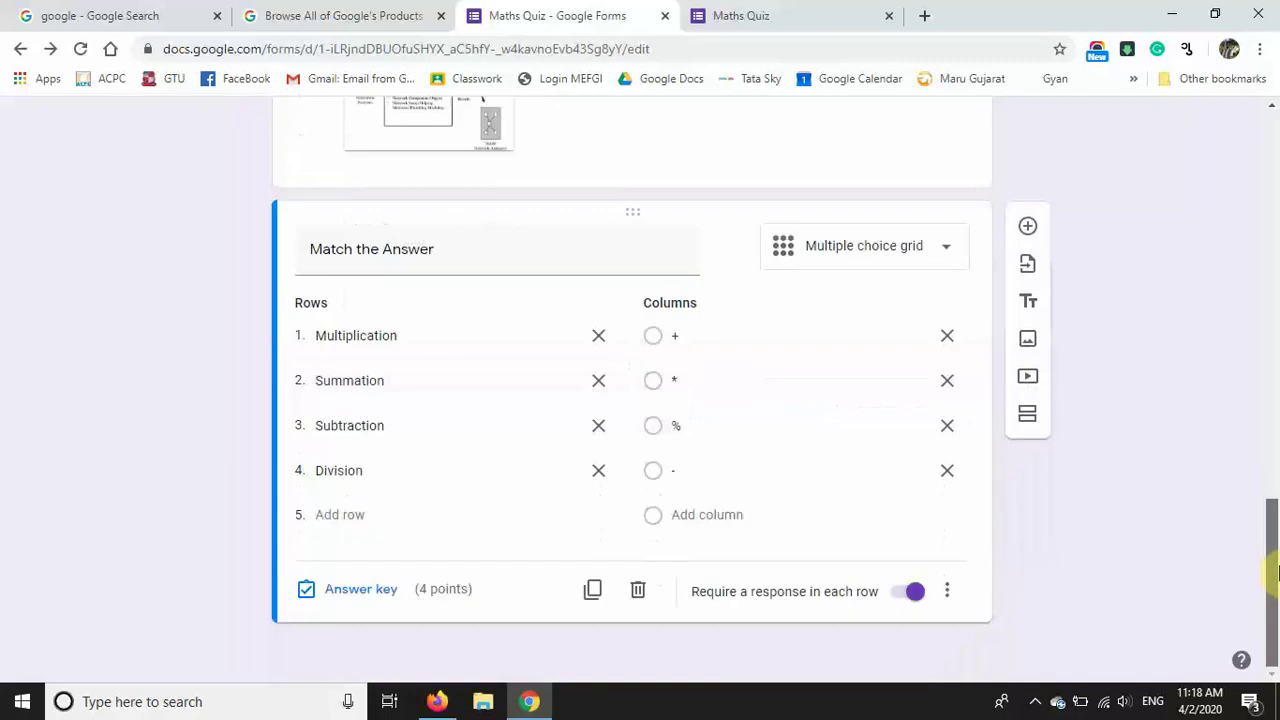
# Step: Add a new section after Match the Answer titled 'Part 2 Physica answers'
pyautogui.click(1029, 426)
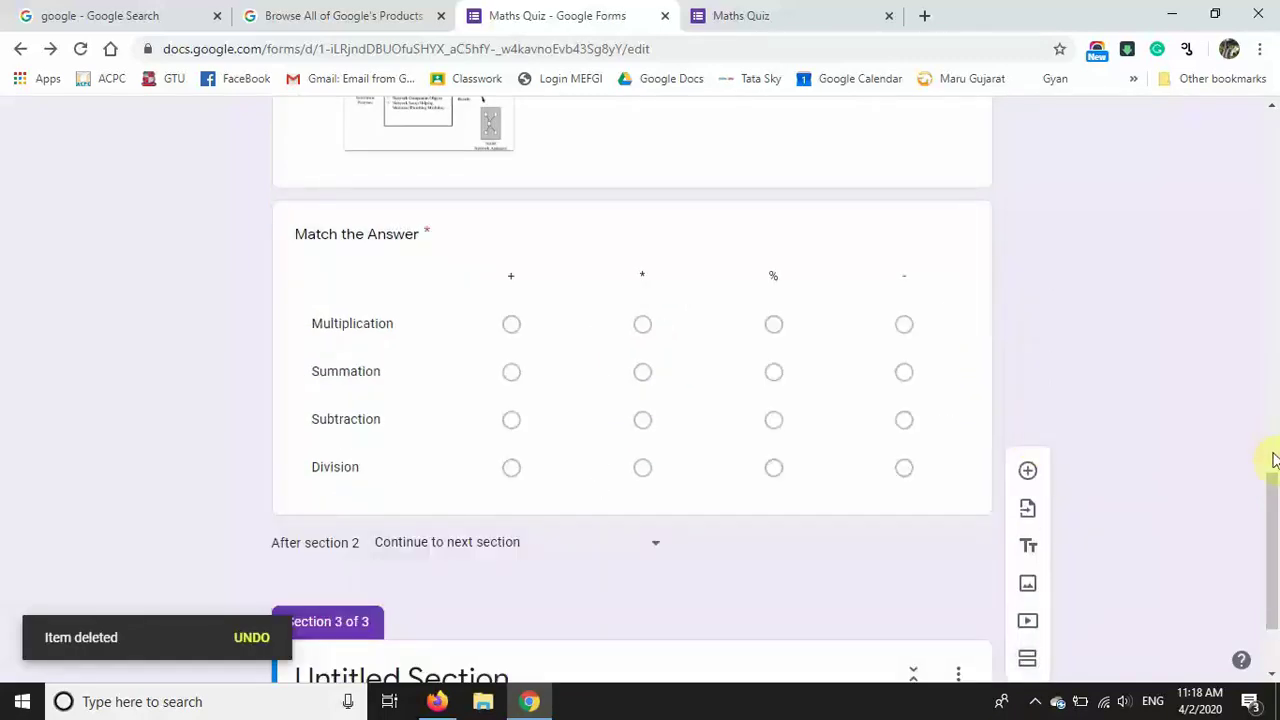
pyautogui.moveTo(1274, 486); pyautogui.dragTo(1274, 571)
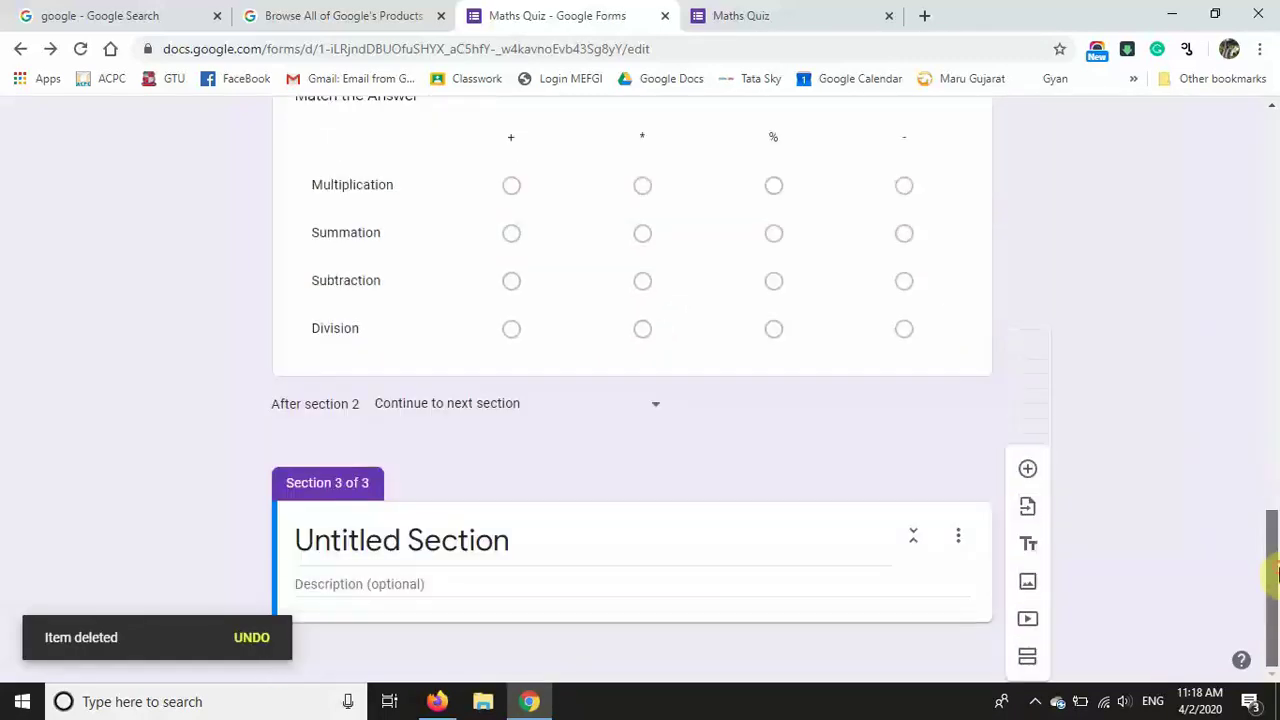
pyautogui.click(552, 548)
pyautogui.write('Part 2 Physica answers')
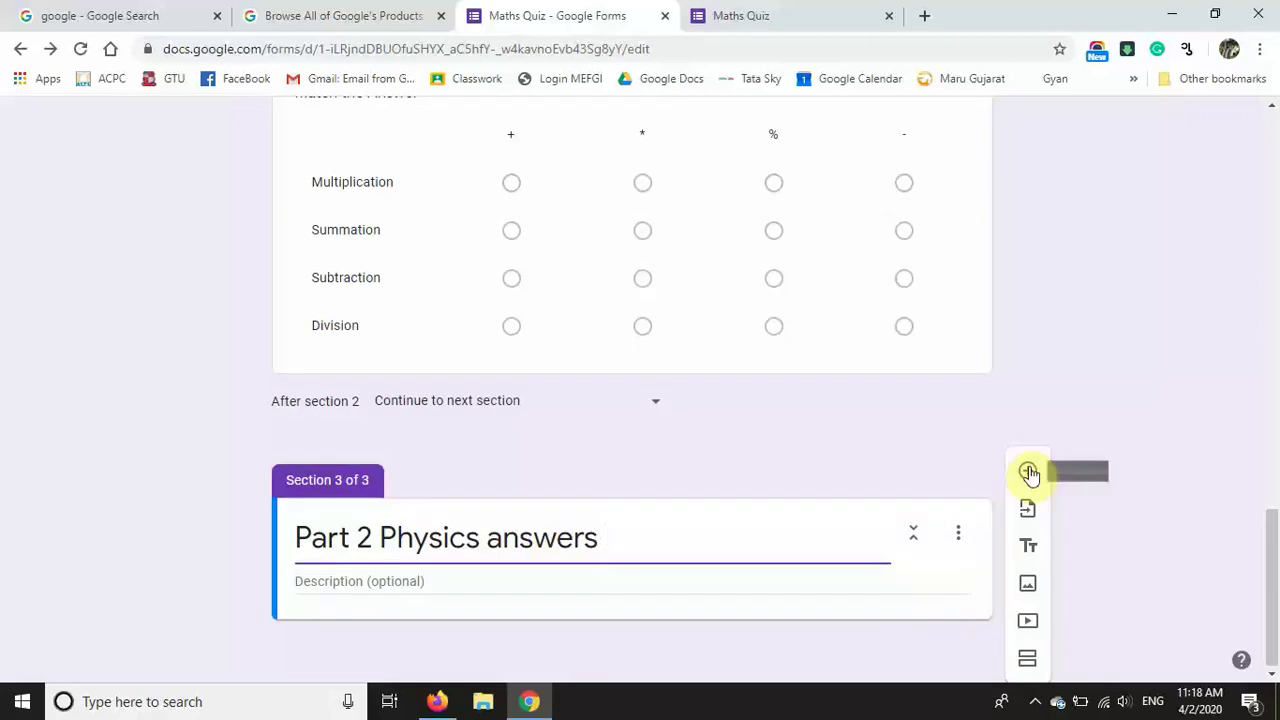
# Step: Add a Paragraph question 'What is reflection ??' to the Physics section
pyautogui.click(1029, 470)
pyautogui.moveTo(1268, 519); pyautogui.dragTo(1268, 583)
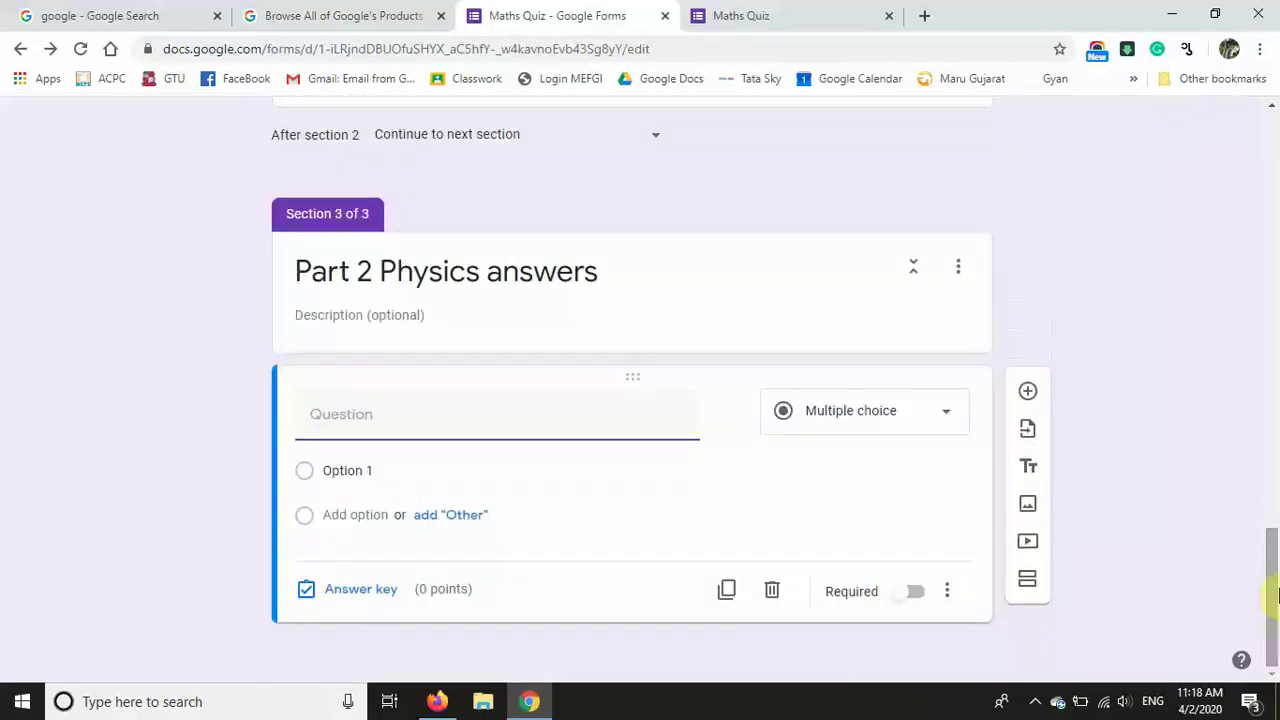
pyautogui.write('What is')
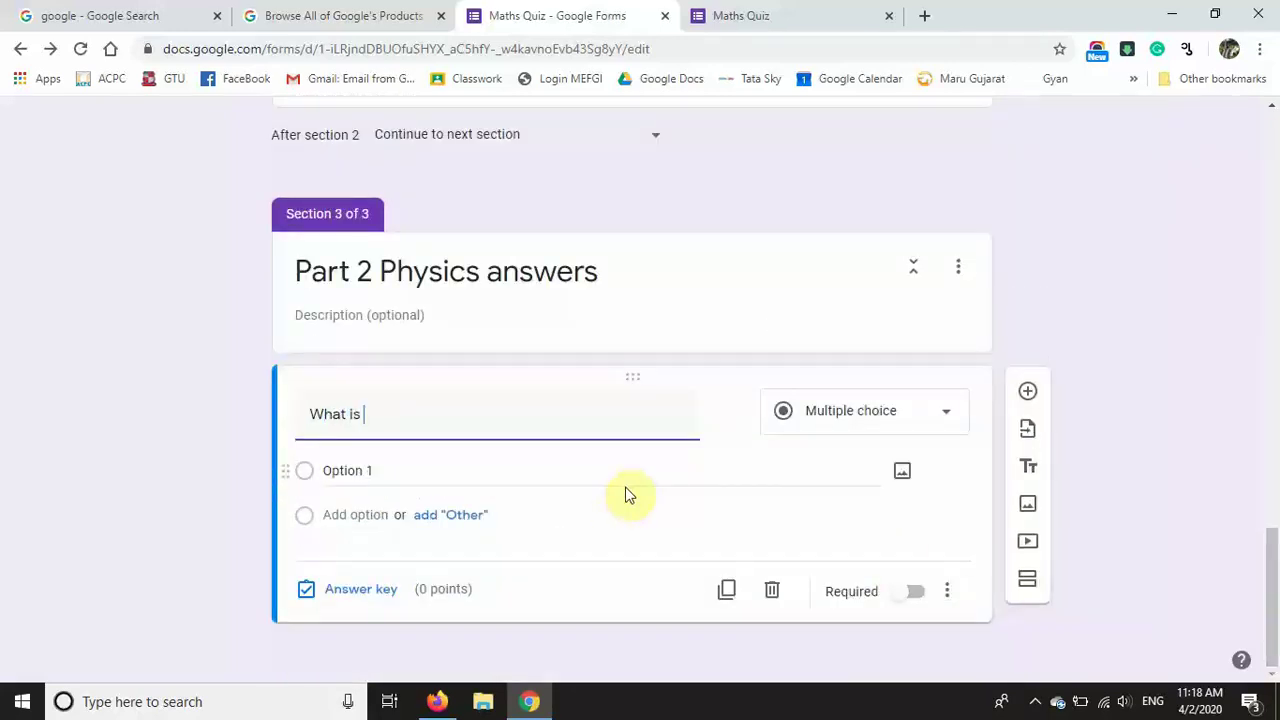
pyautogui.write(' reflection ??')
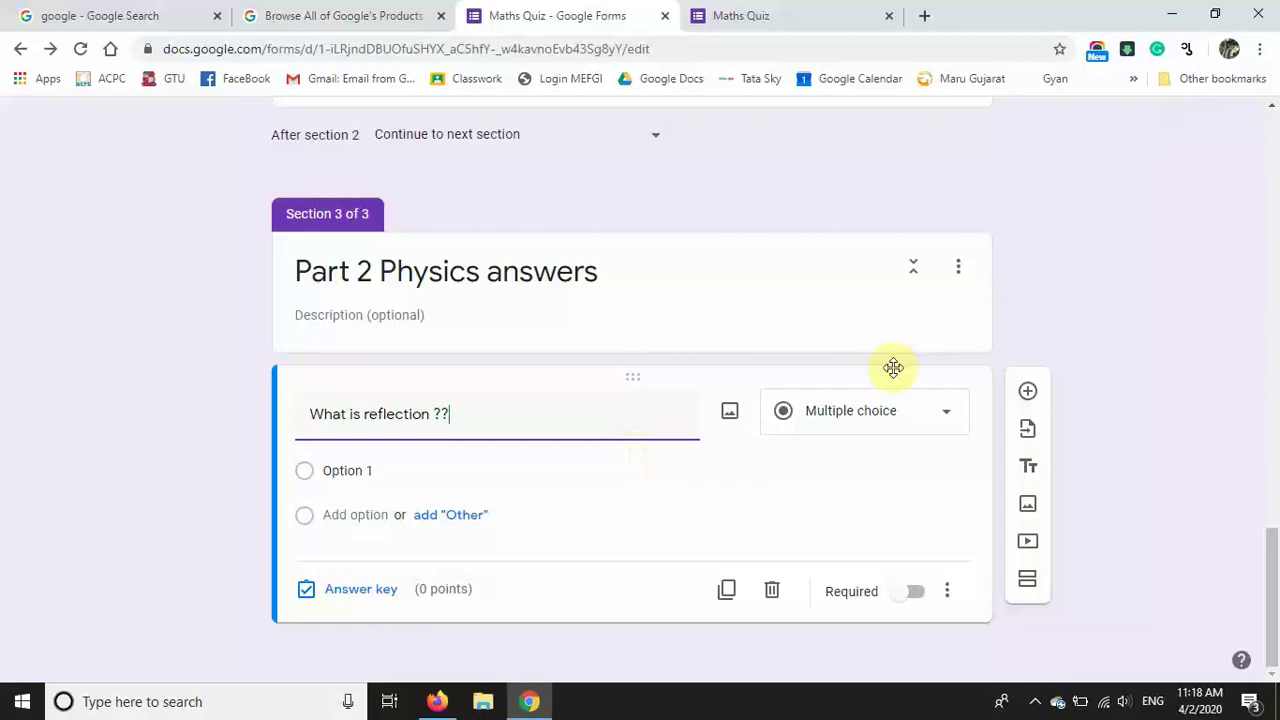
pyautogui.click(915, 422)
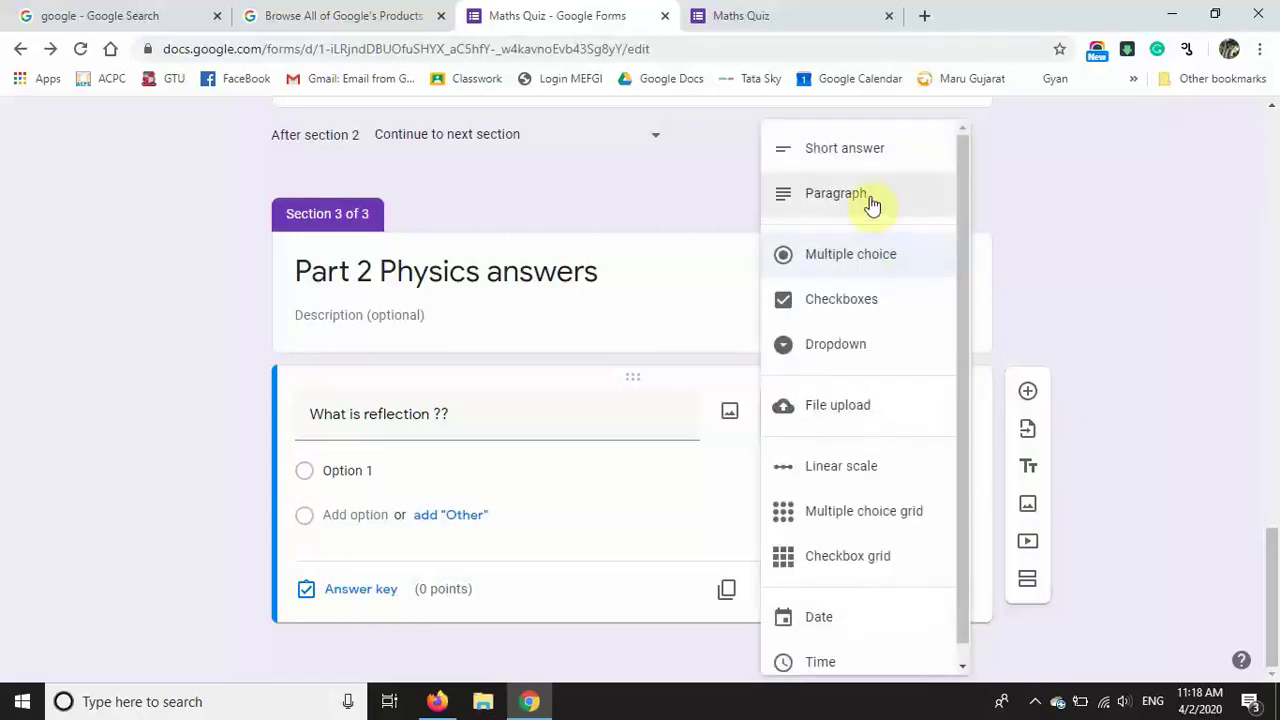
pyautogui.click(872, 203)
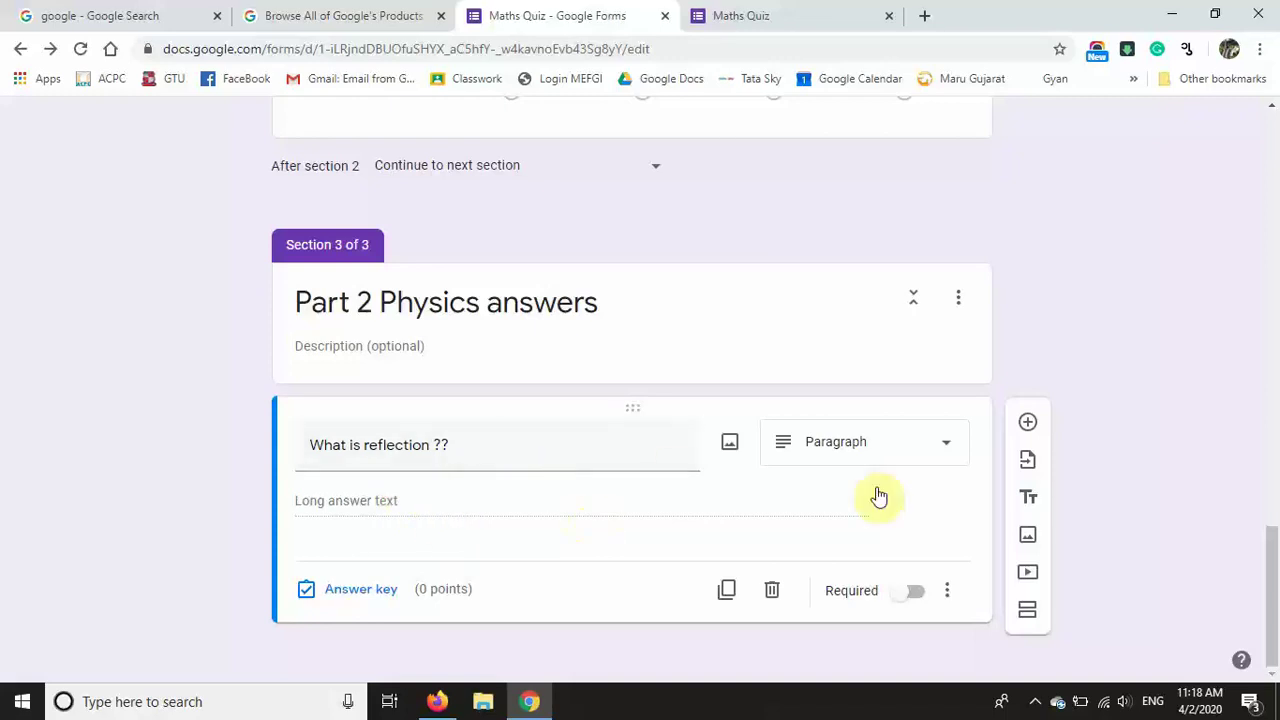
# Step: Make the reflection question required and add a blank question below it
pyautogui.click(914, 591)
pyautogui.click(947, 590)
pyautogui.click(1032, 428)
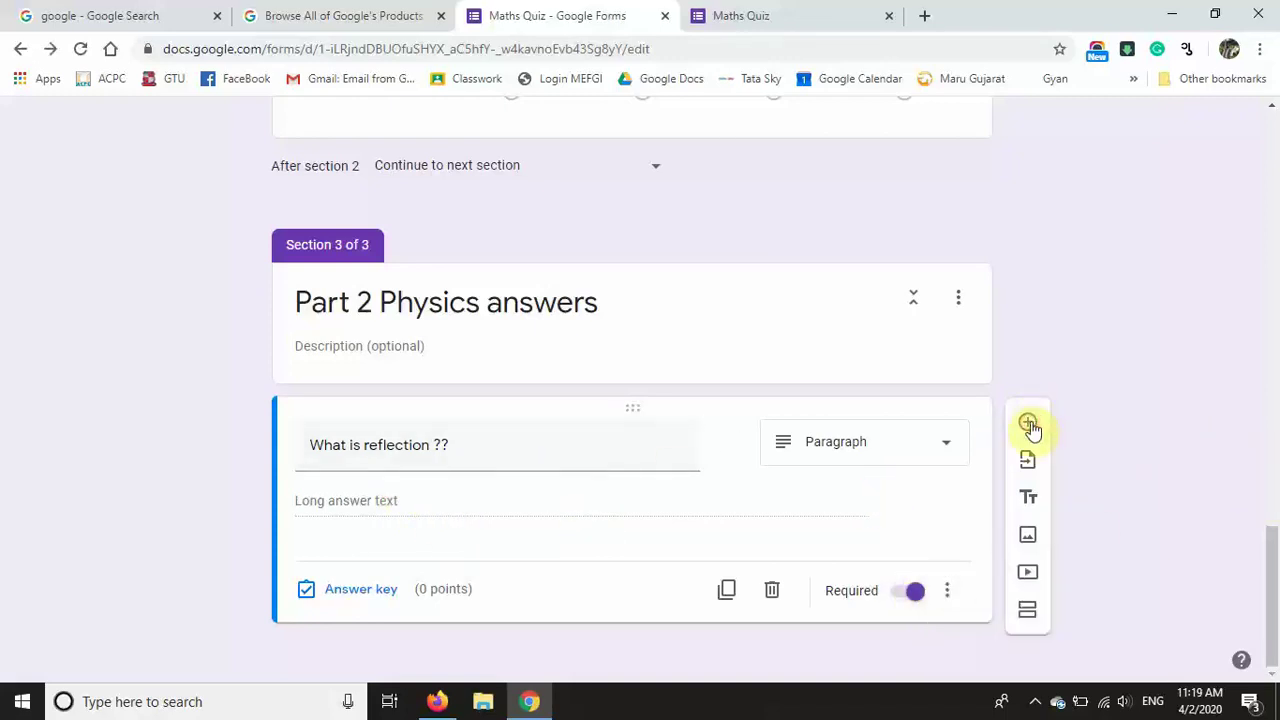
pyautogui.click(1031, 421)
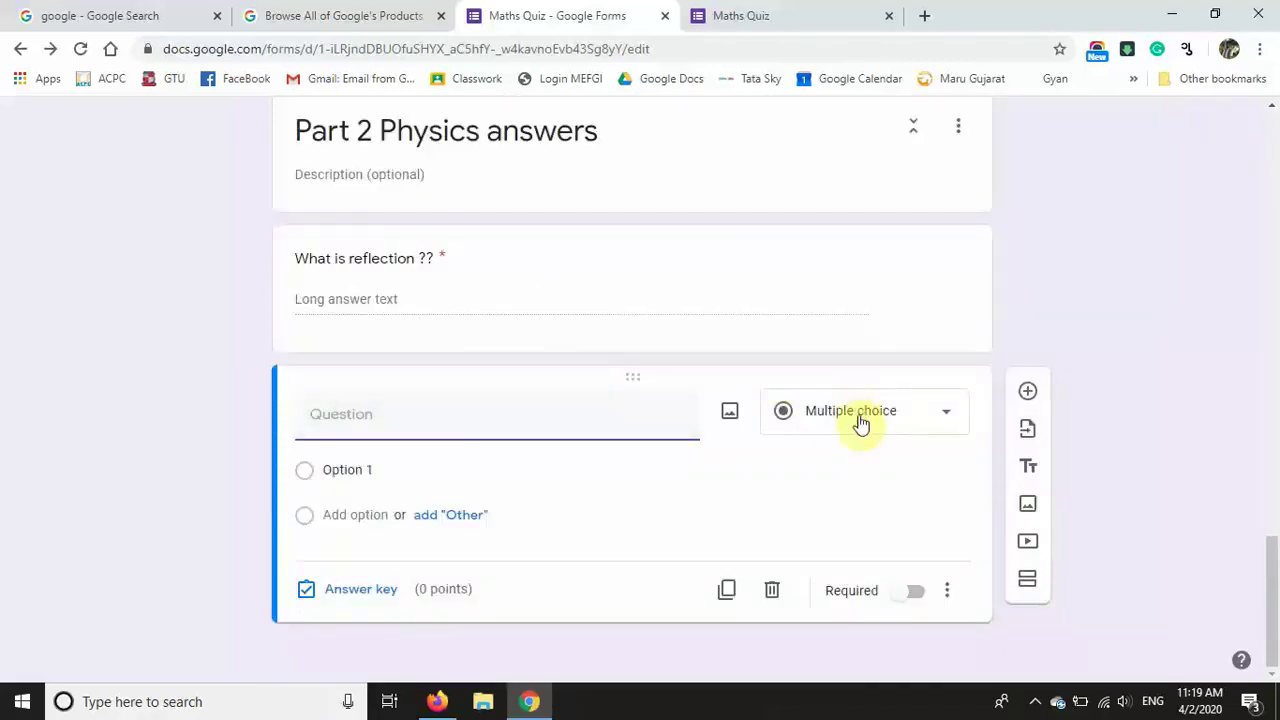
# Step: Make the new question a File upload asking 'Draw the bio gas system and upload it.'
pyautogui.click(857, 418)
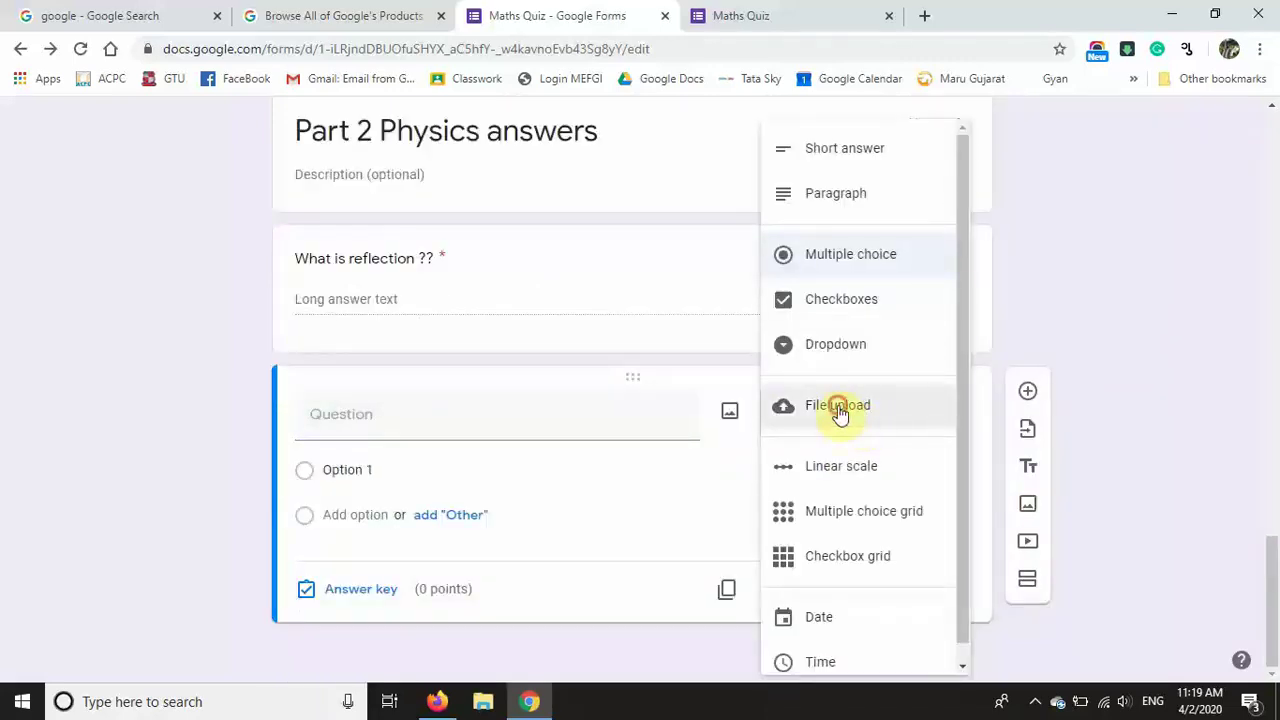
pyautogui.click(838, 409)
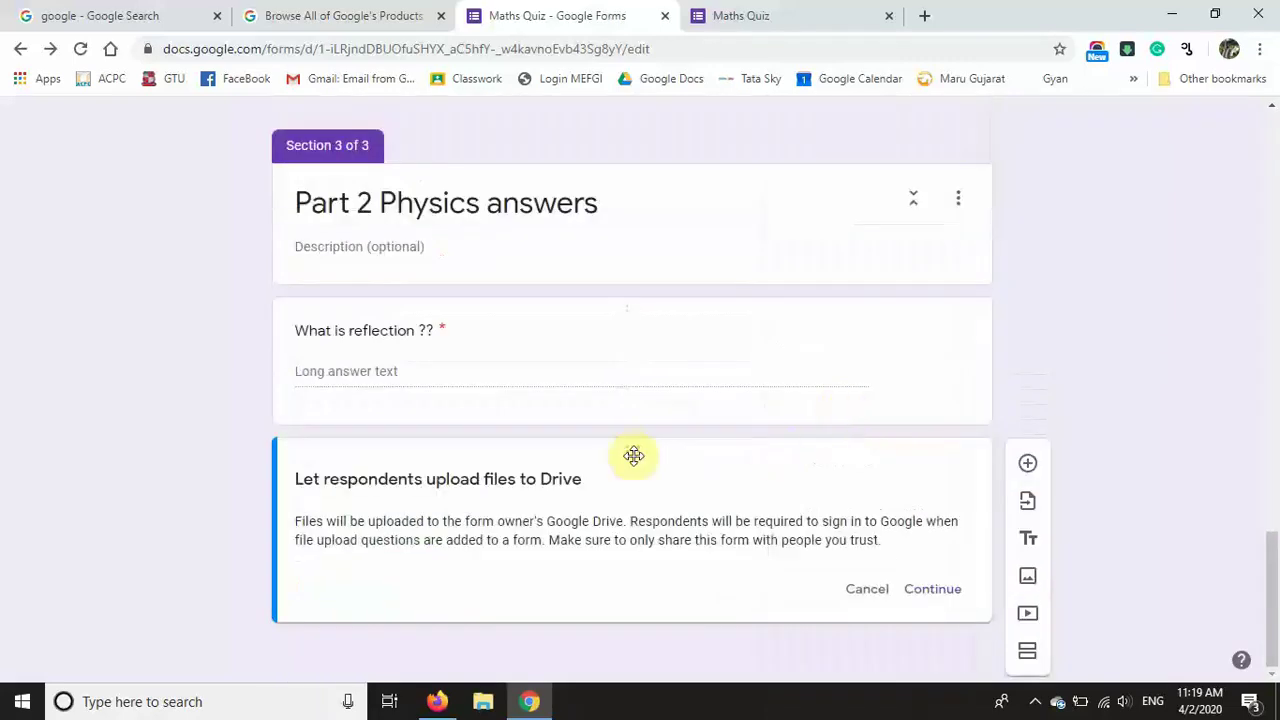
pyautogui.click(926, 603)
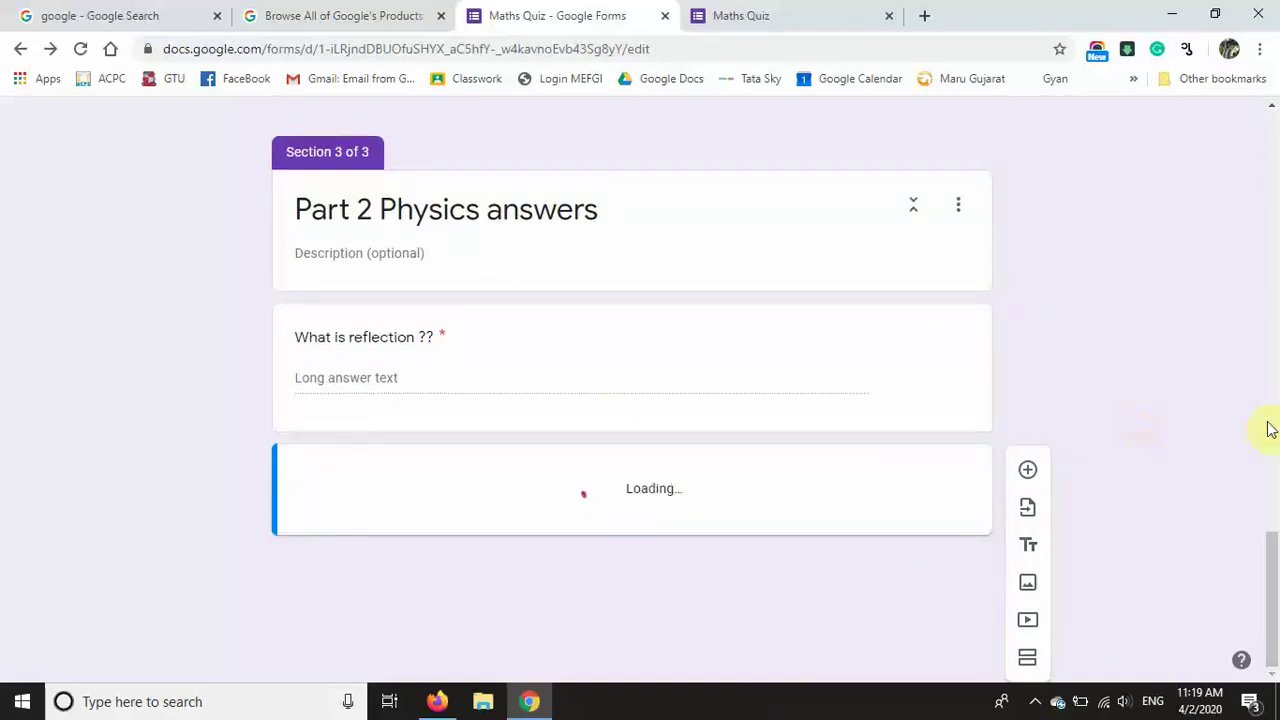
pyautogui.scroll(5, 1271, 510)
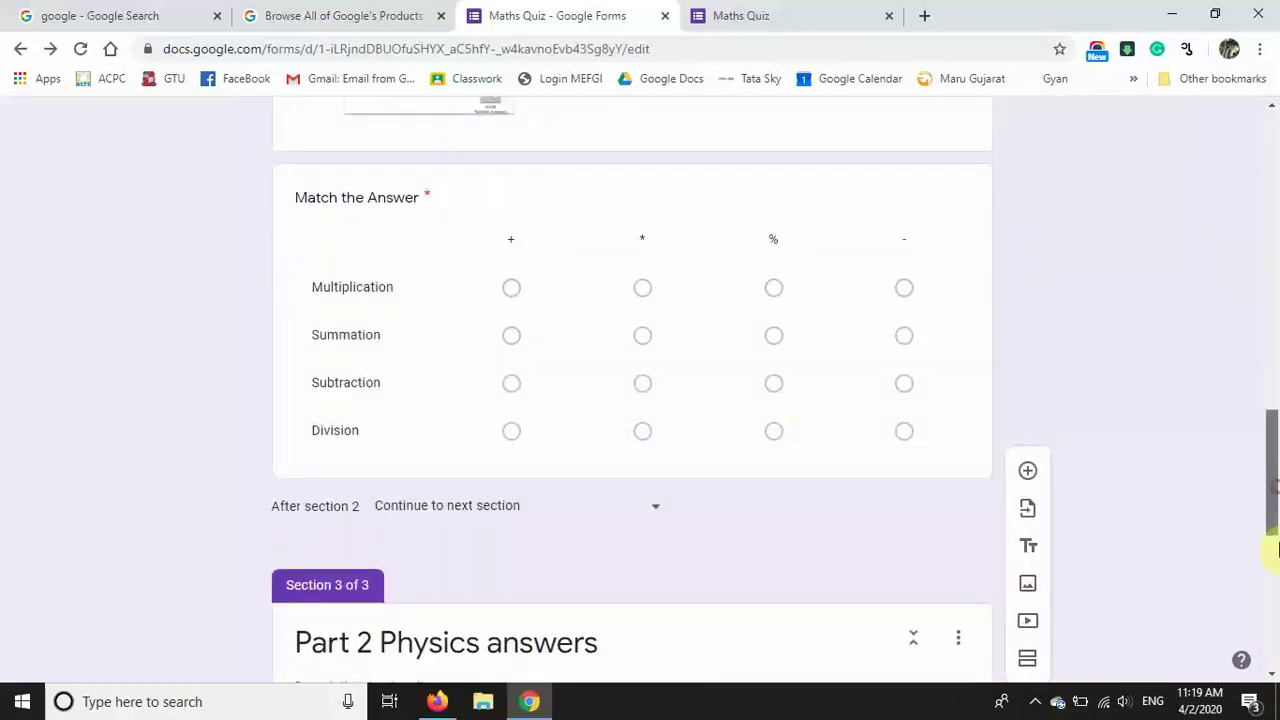
pyautogui.scroll(-6, 1275, 548)
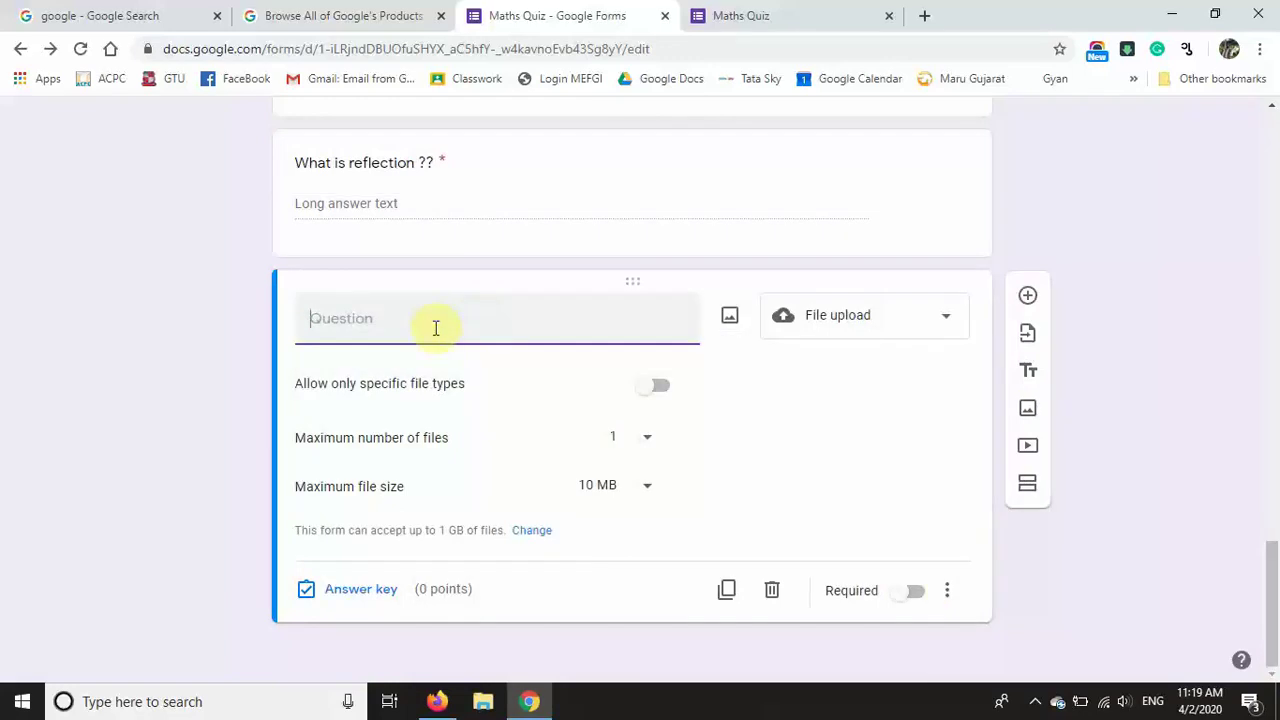
pyautogui.write('Draw the bio gas system and upload it.')
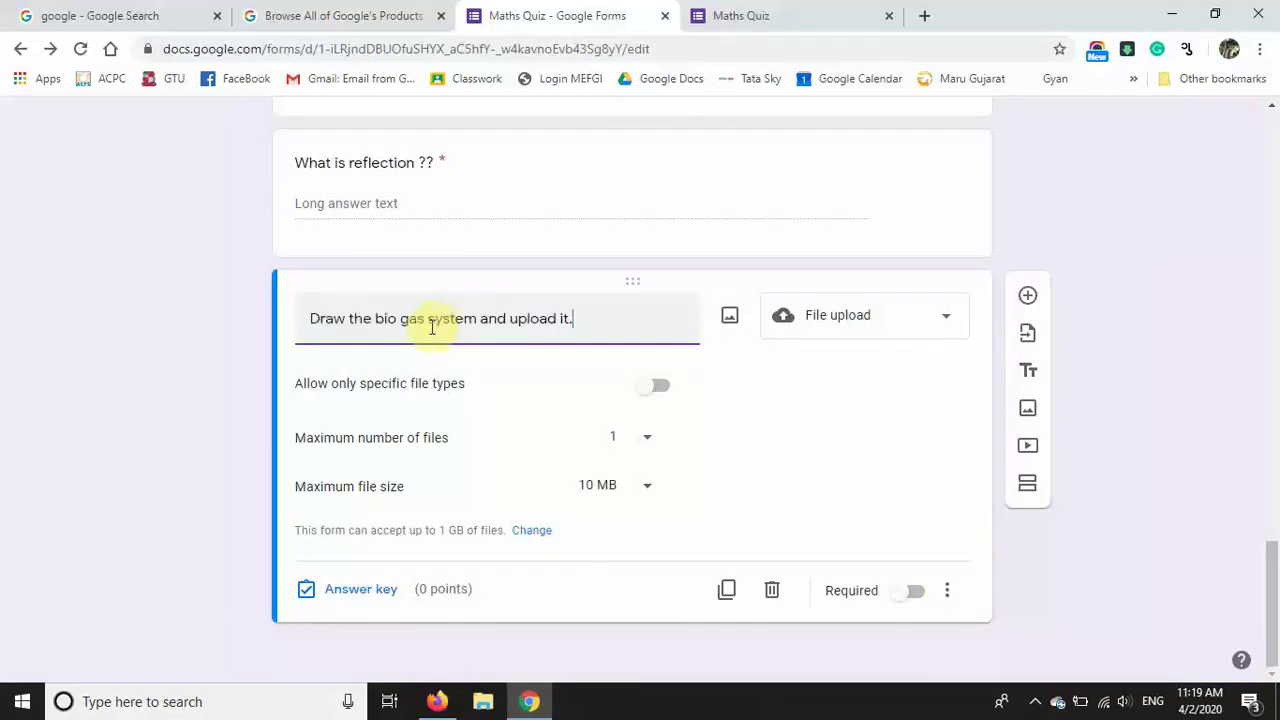
# Step: Allow only PDF and Image files and append '(upload in pdf and image fortm' to the question
pyautogui.click(664, 389)
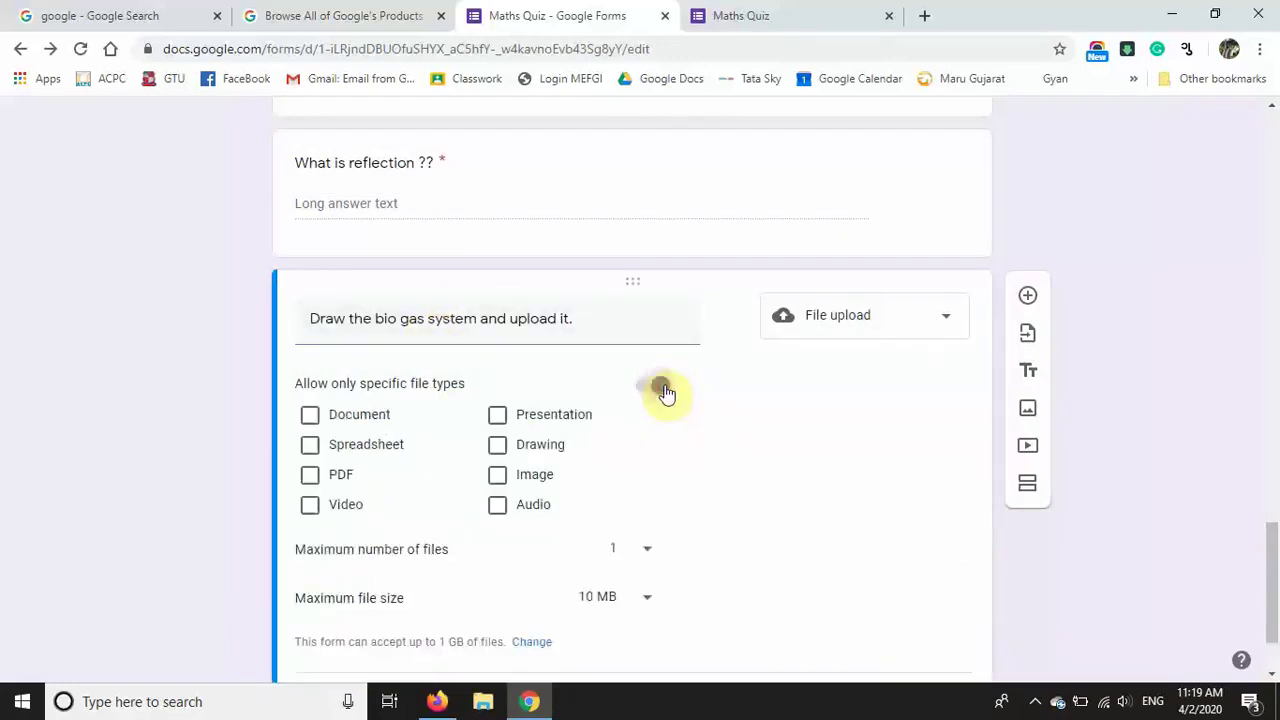
pyautogui.click(310, 476)
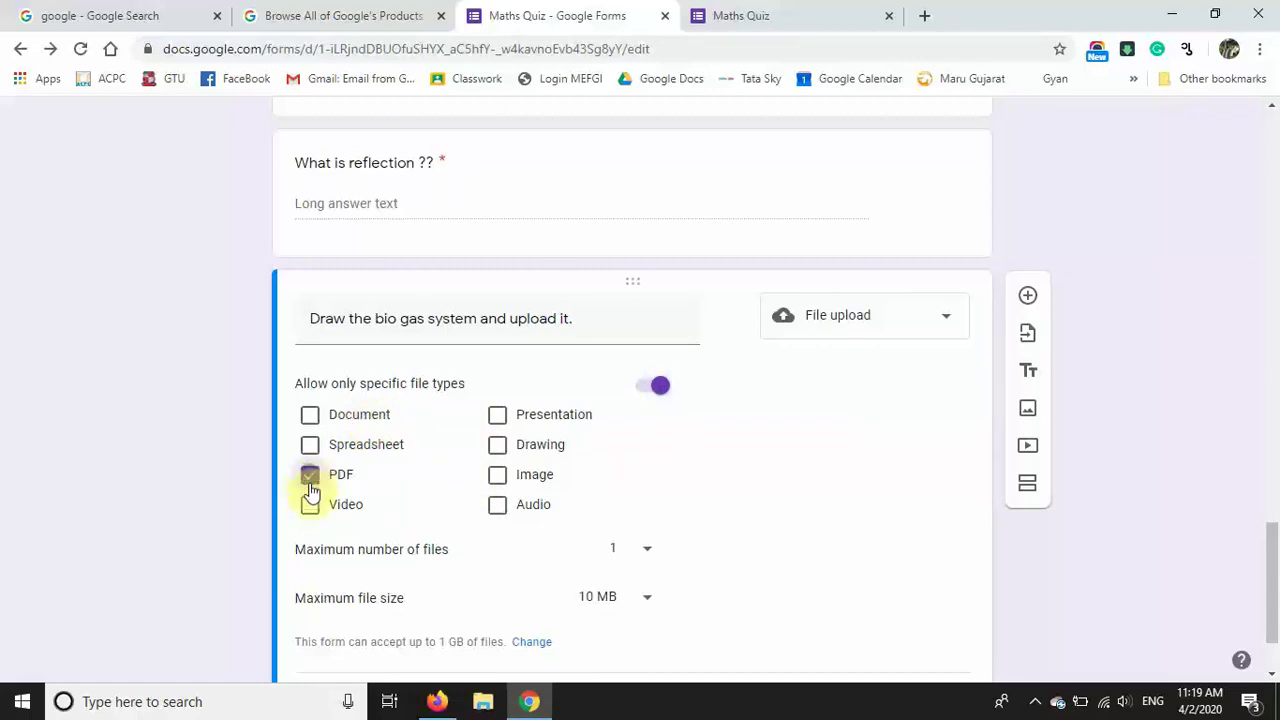
pyautogui.click(500, 476)
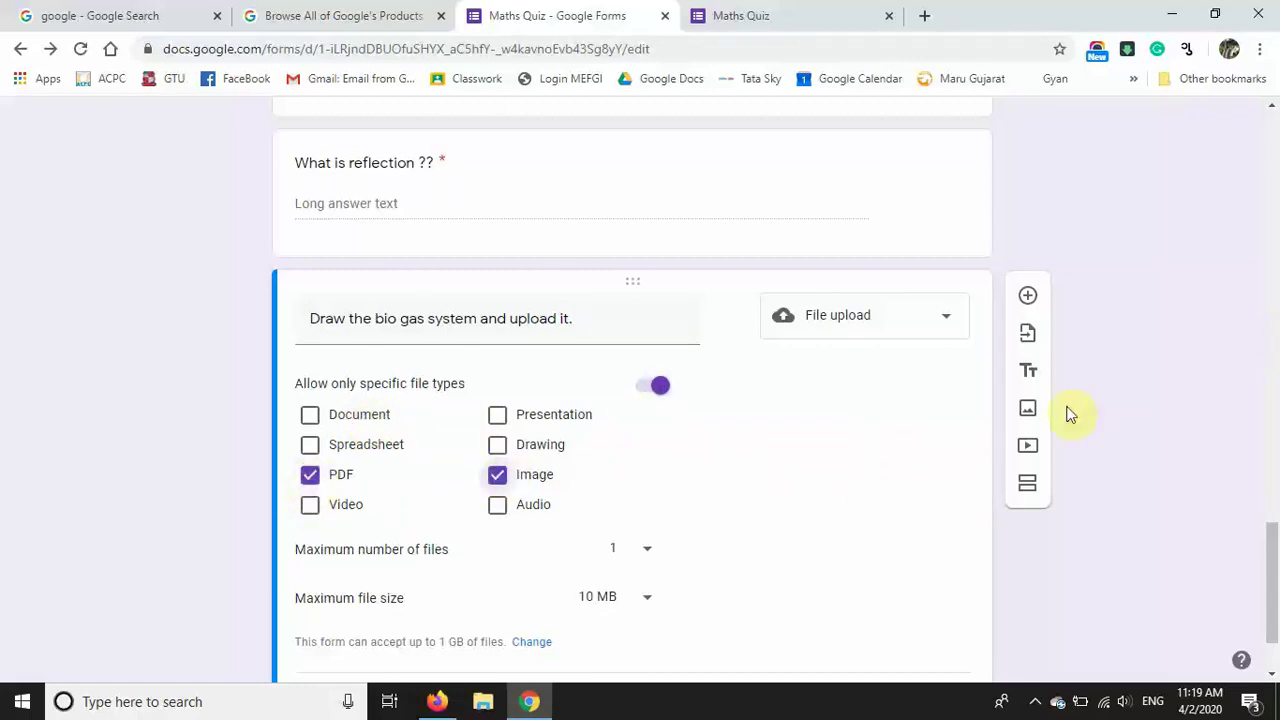
pyautogui.click(610, 318)
pyautogui.click(608, 319)
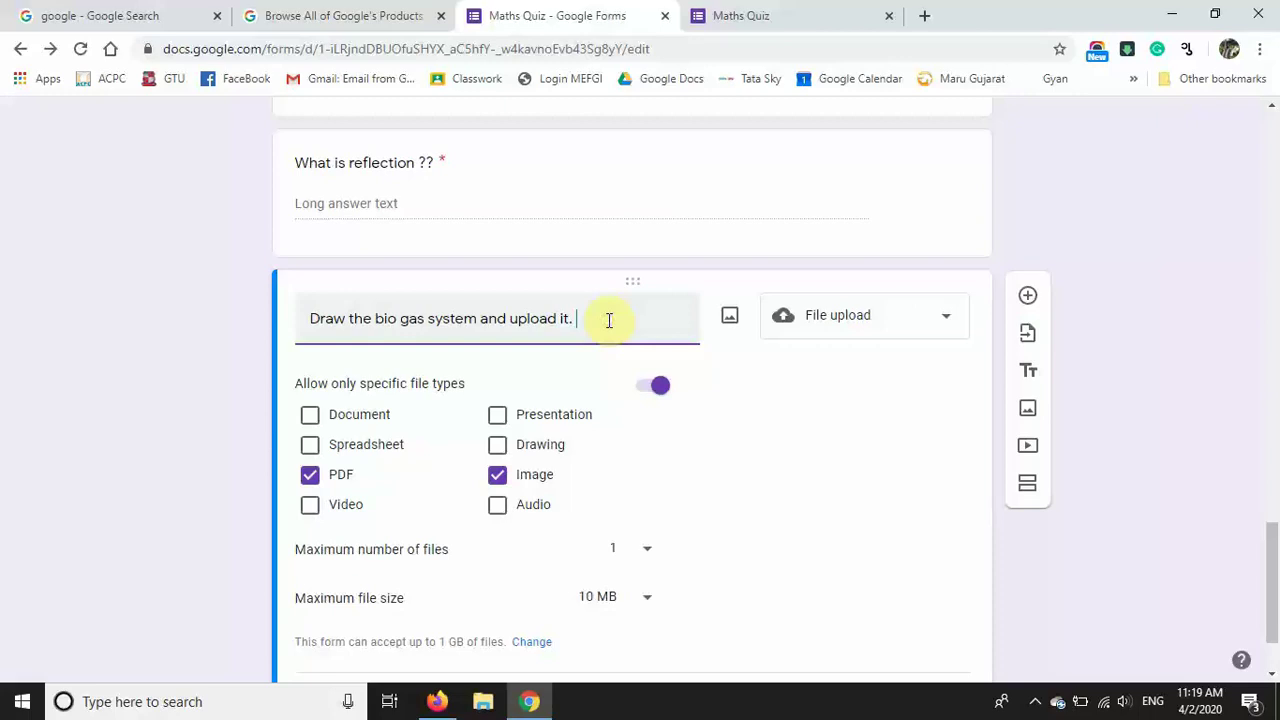
pyautogui.write('(upload in pdf and image fortm')
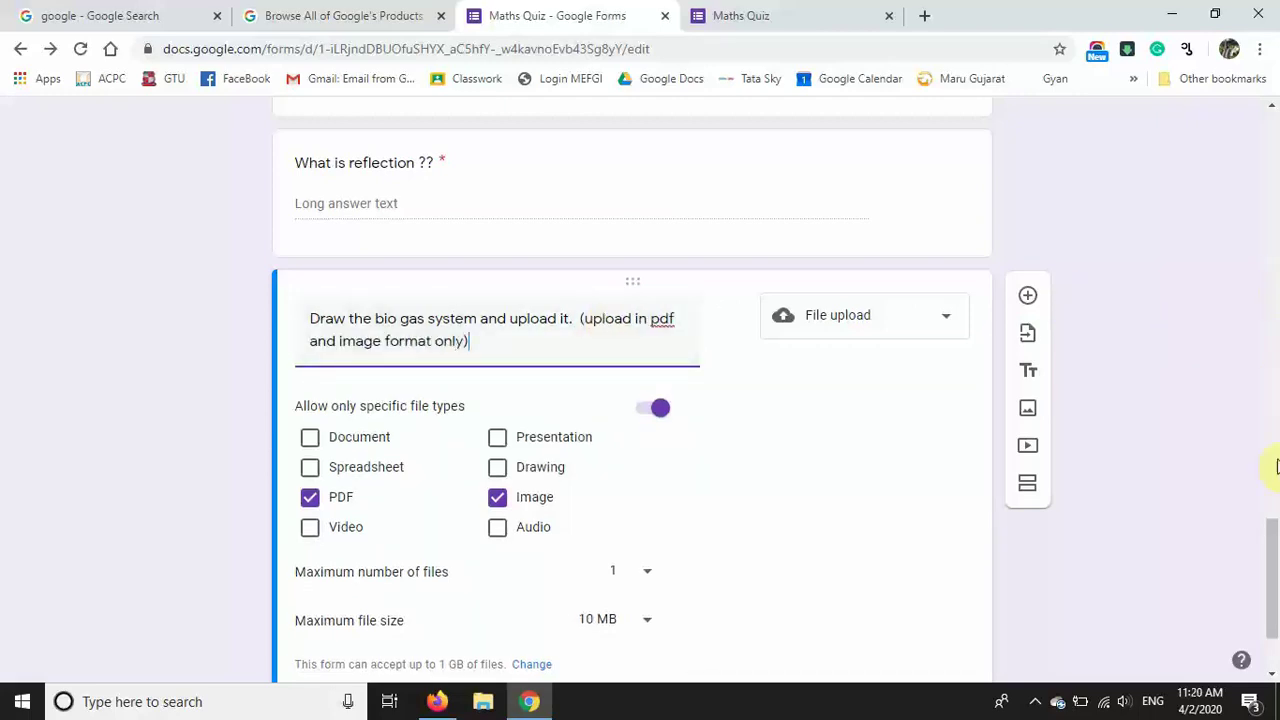
# Step: Keep the maximum number of files at 1 and make the upload question required
pyautogui.moveTo(1269, 534); pyautogui.dragTo(1272, 570)
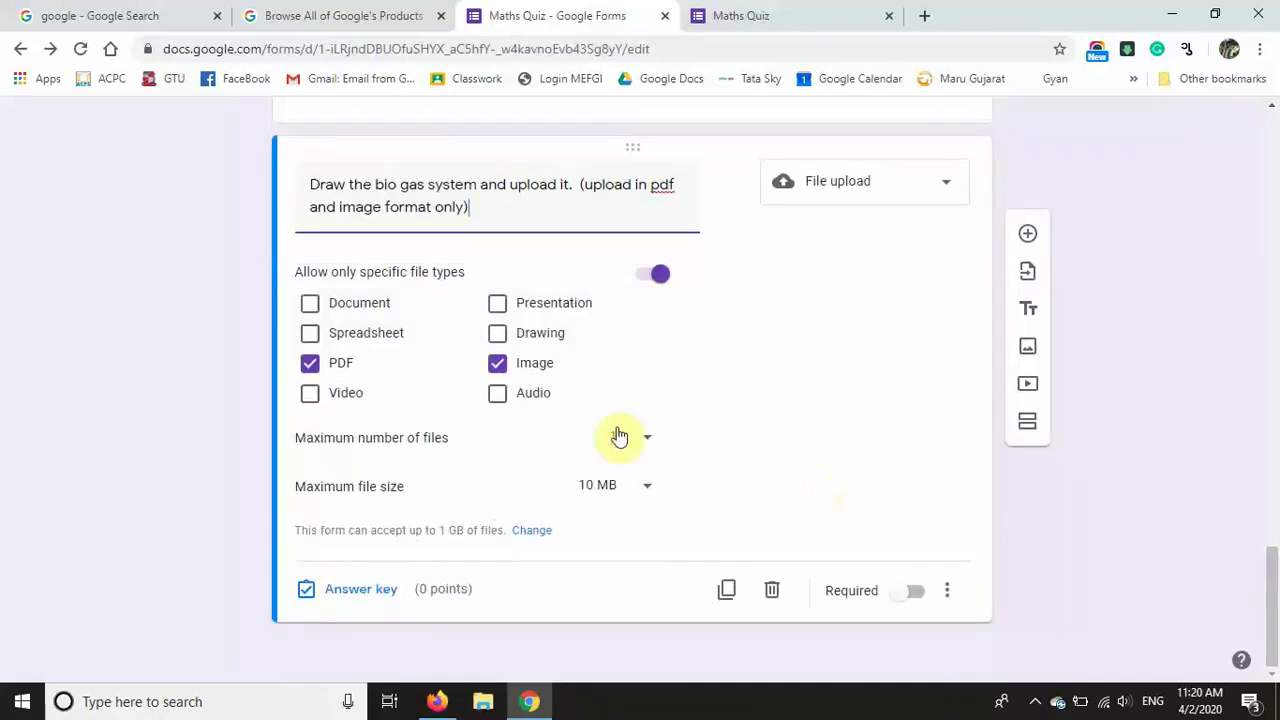
pyautogui.click(643, 442)
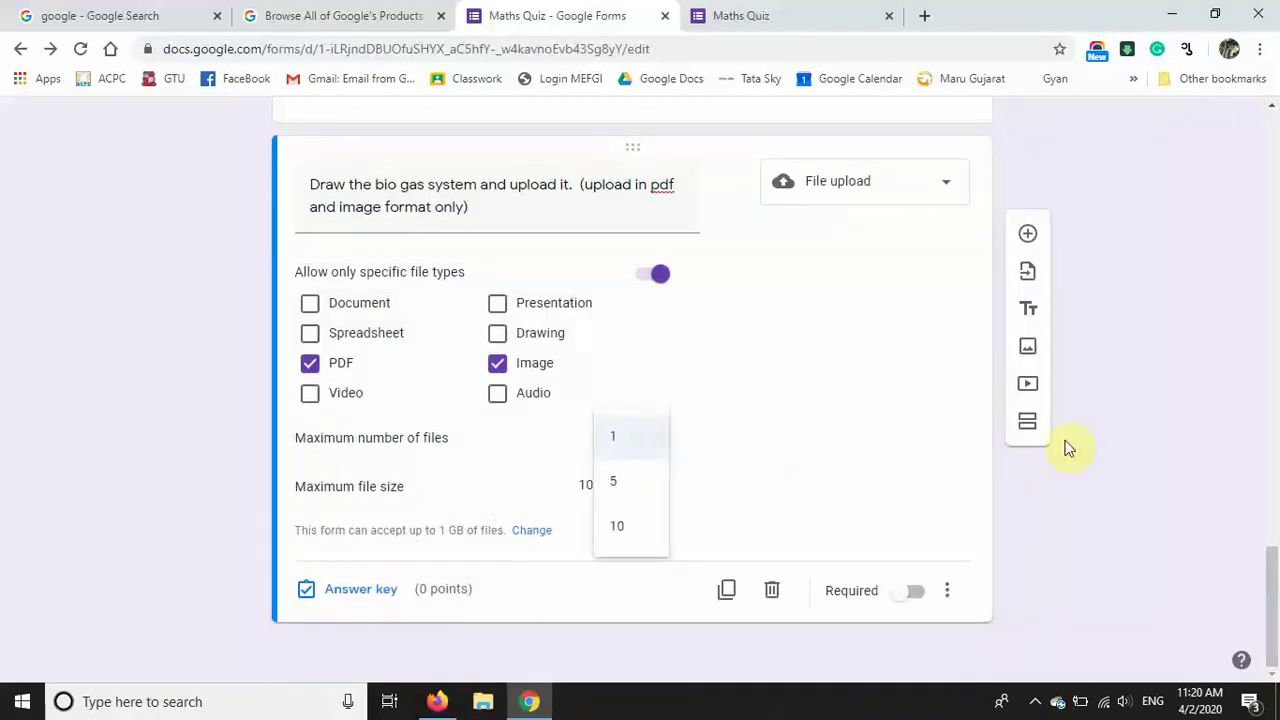
pyautogui.click(1223, 446)
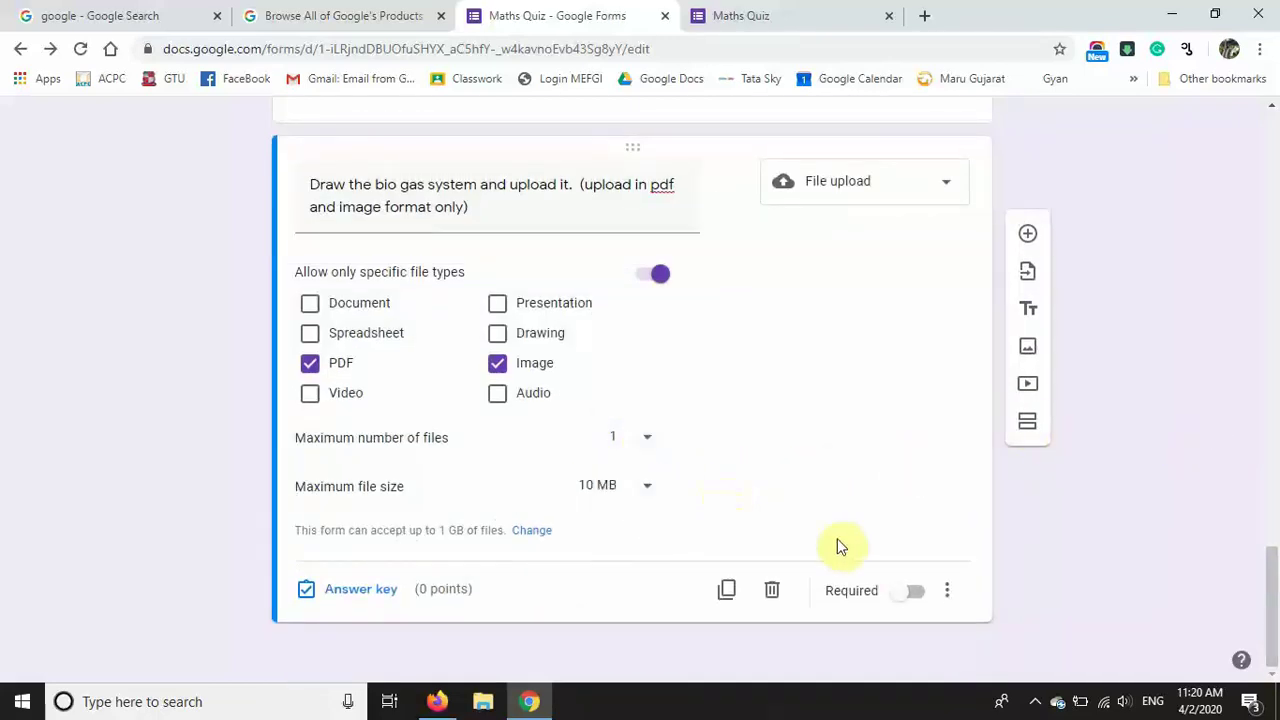
pyautogui.click(915, 593)
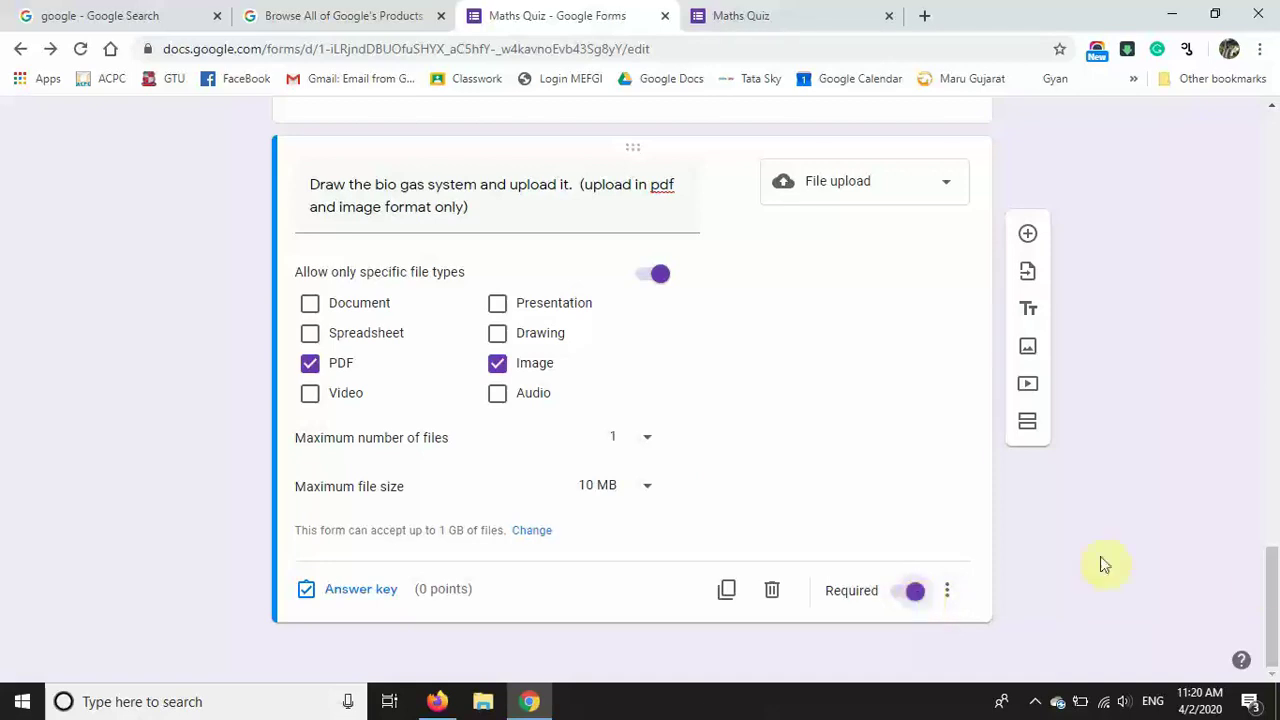
pyautogui.moveTo(1266, 586); pyautogui.dragTo(1275, 138)
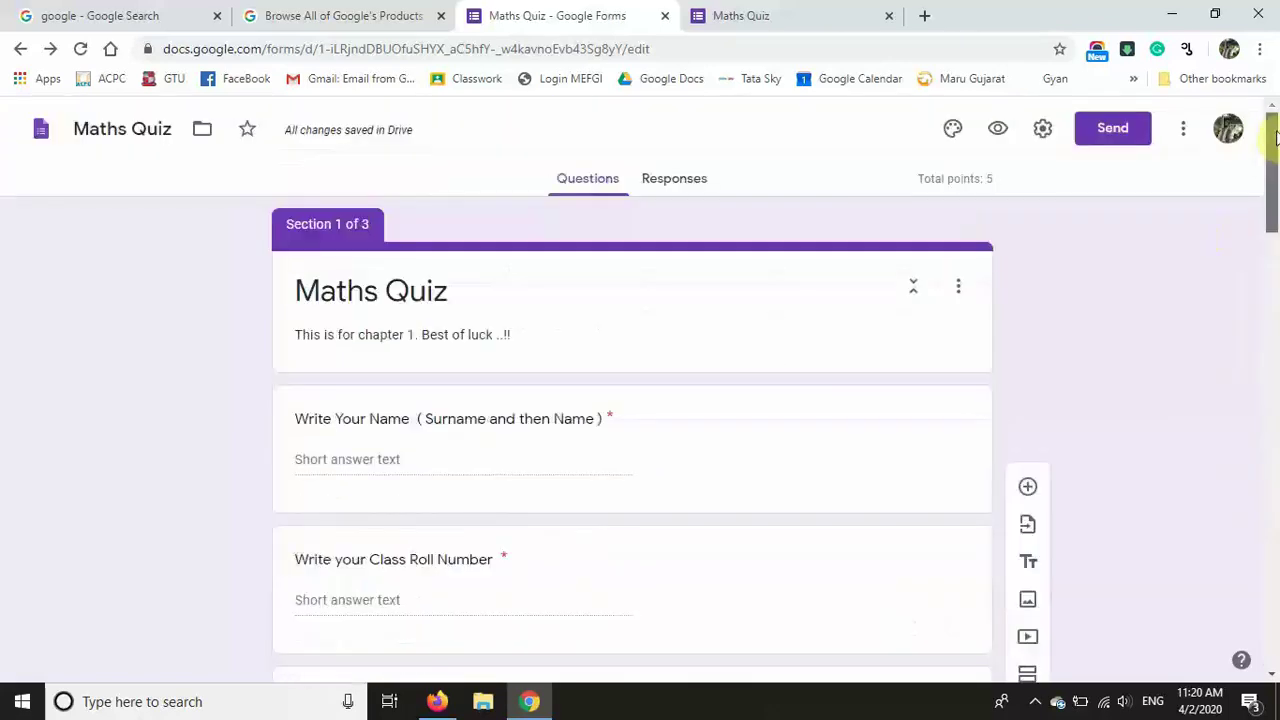
# Step: Preview the quiz, move past the first page, answer three grid rows, and reach Part 2 Physics
pyautogui.click(1002, 128)
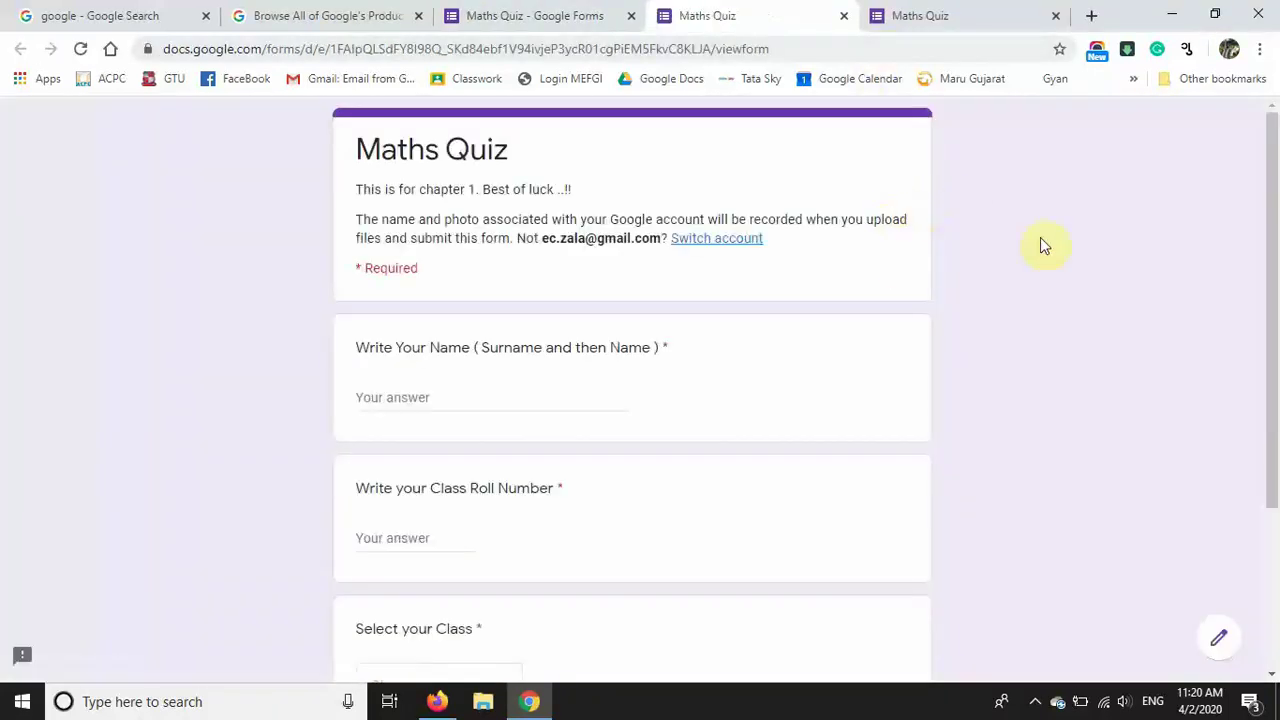
pyautogui.moveTo(1269, 248); pyautogui.dragTo(1269, 338)
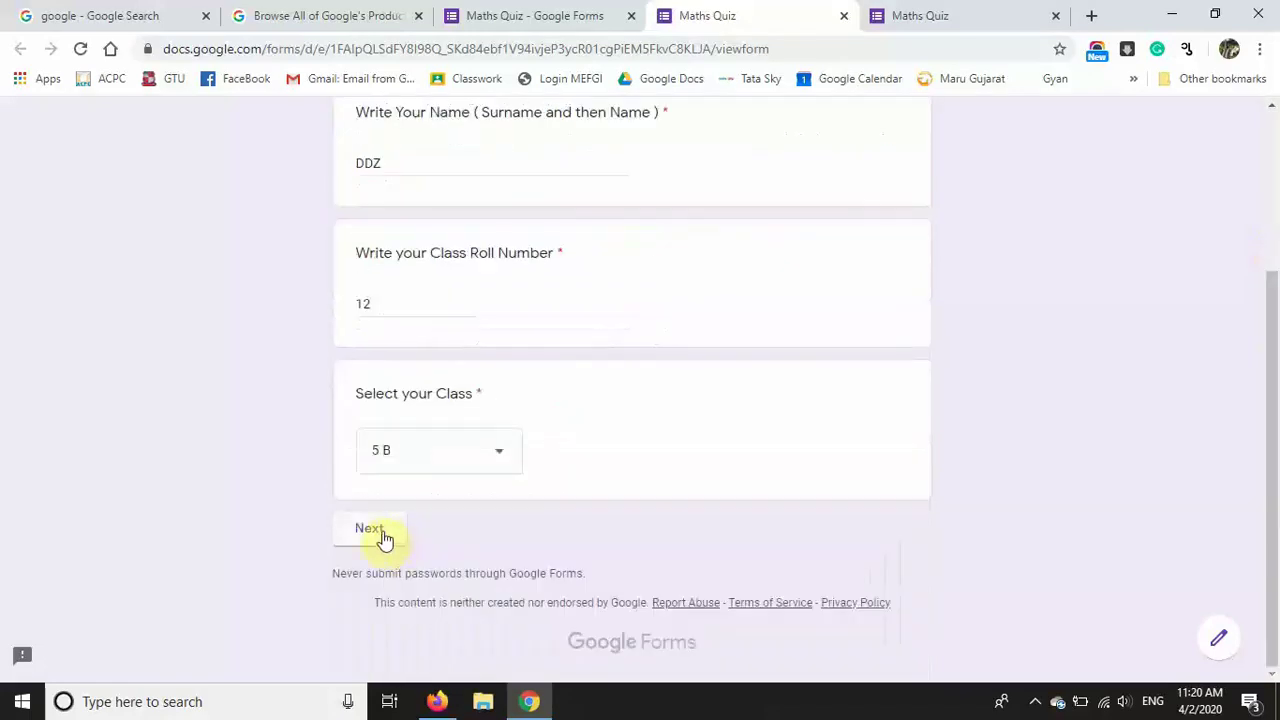
pyautogui.click(372, 530)
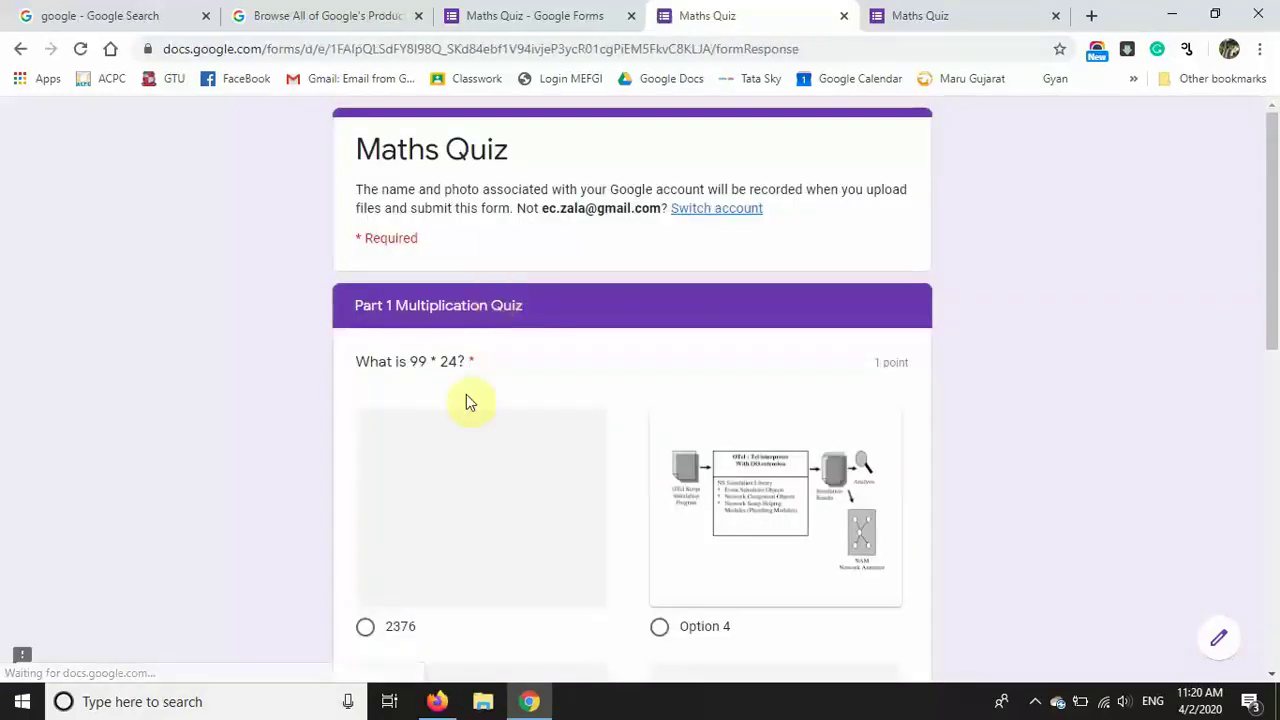
pyautogui.moveTo(1271, 266); pyautogui.dragTo(1271, 400)
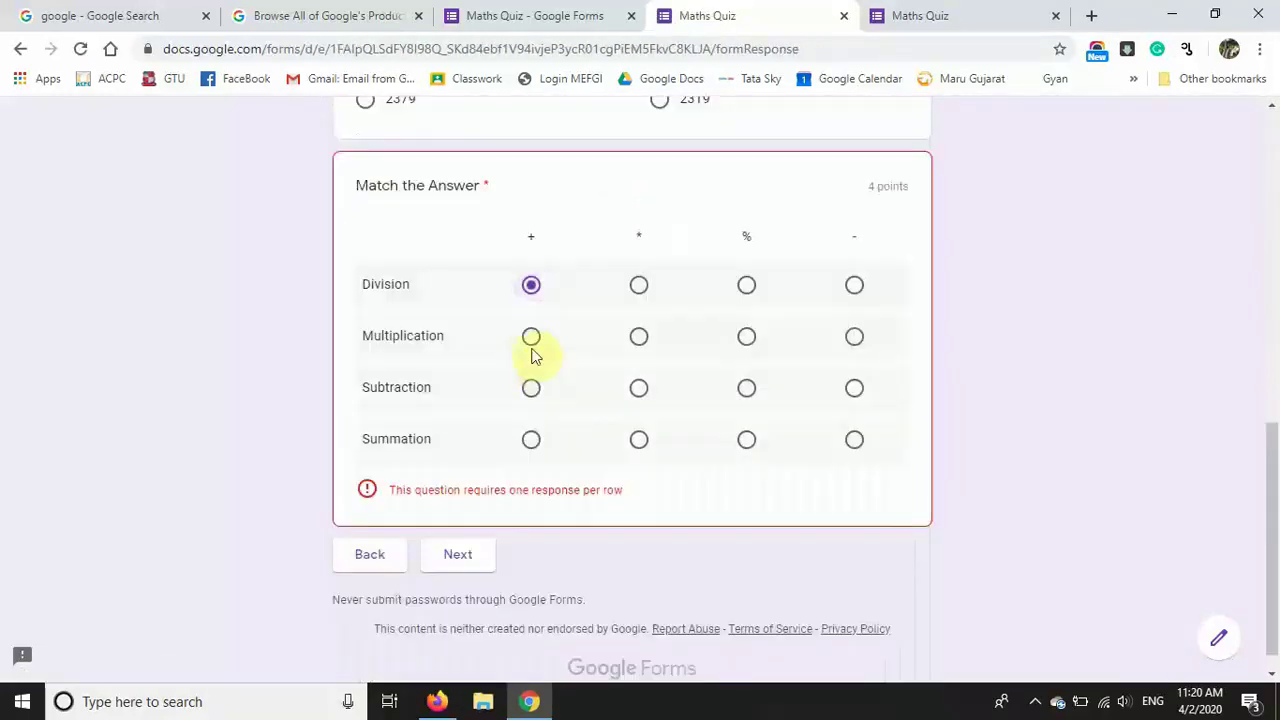
pyautogui.click(531, 340)
pyautogui.click(531, 389)
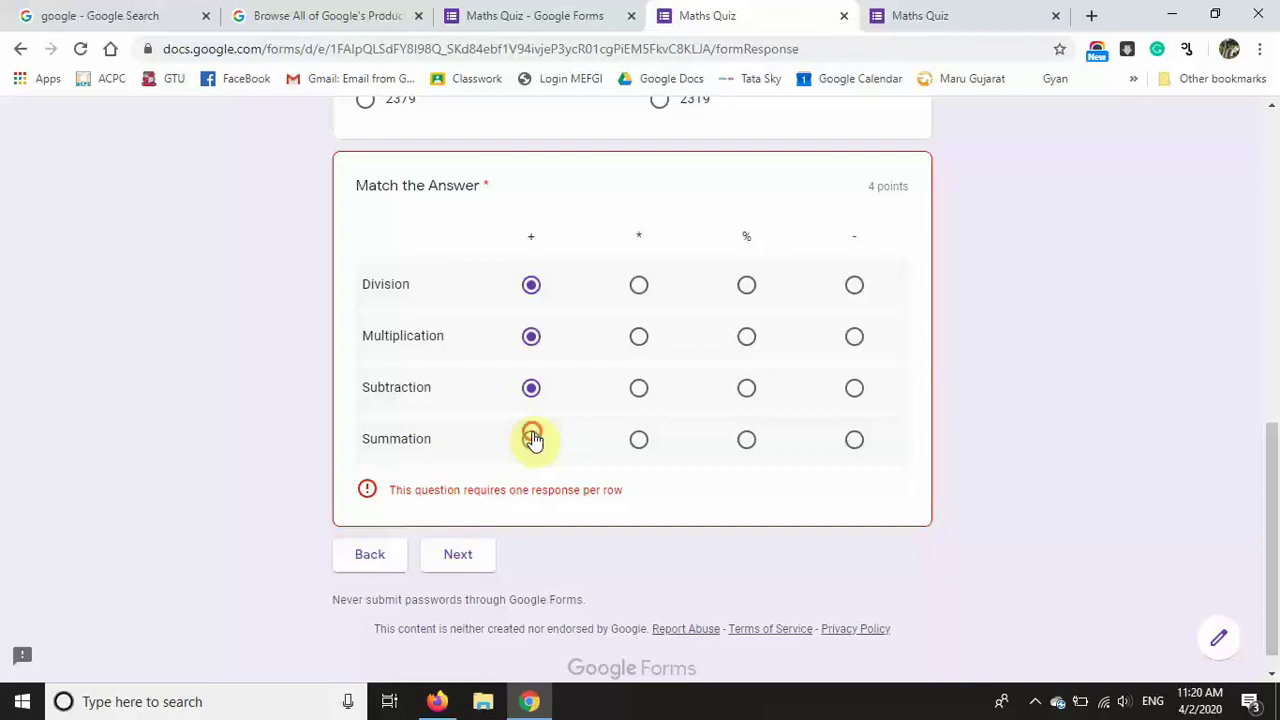
pyautogui.click(531, 438)
pyautogui.click(475, 529)
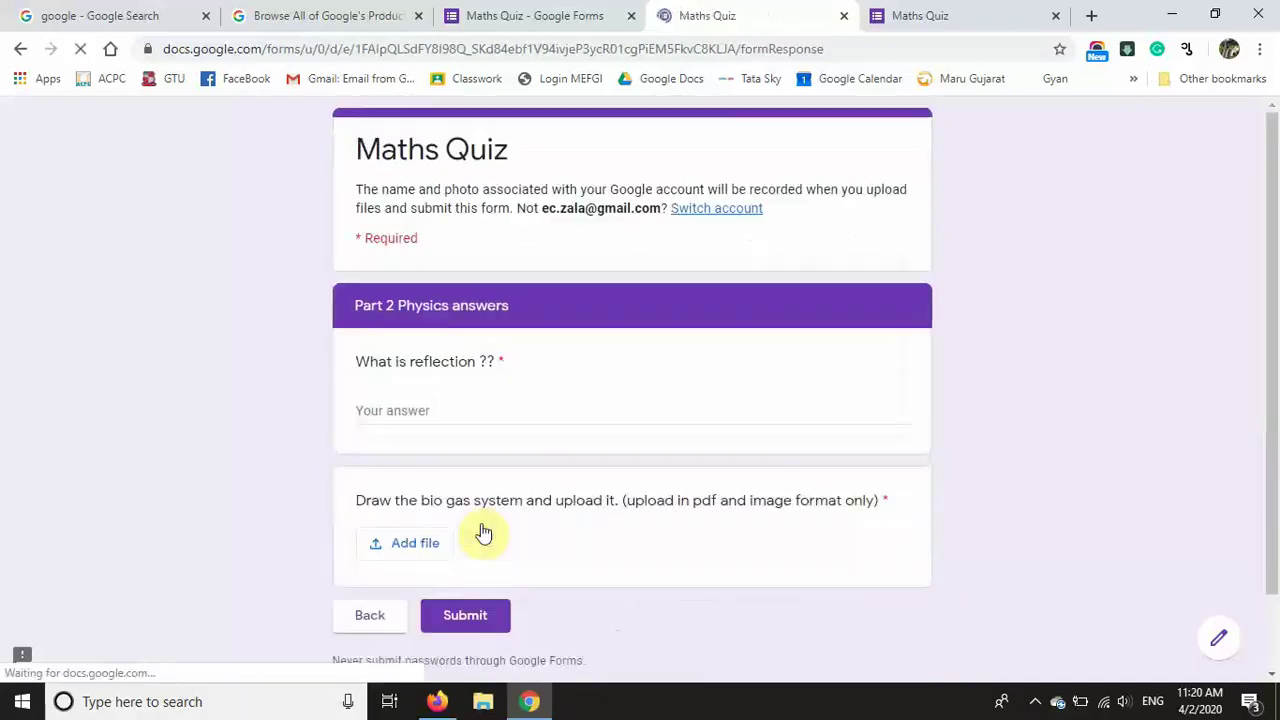
# Step: Type 'asds usa' for the reflection question, try and cancel a file upload, then return to editing
pyautogui.moveTo(1257, 266); pyautogui.dragTo(1275, 352)
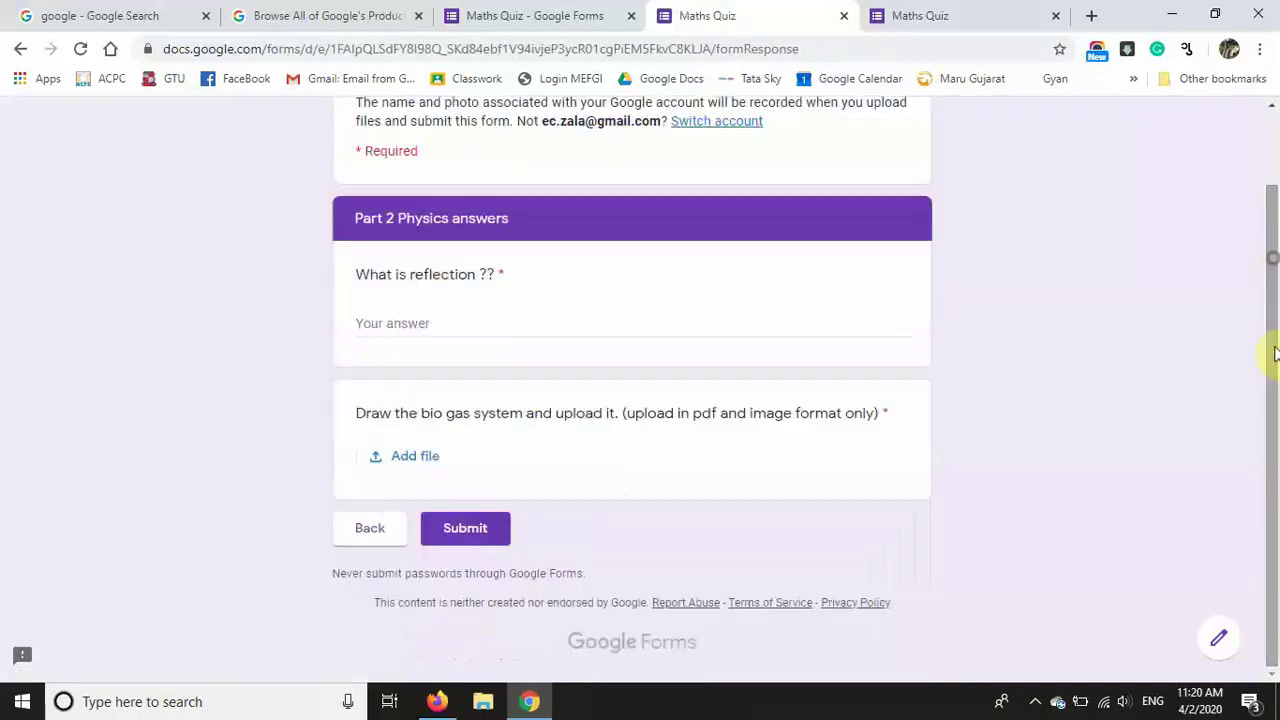
pyautogui.click(555, 321)
pyautogui.write('asds usa [pas')
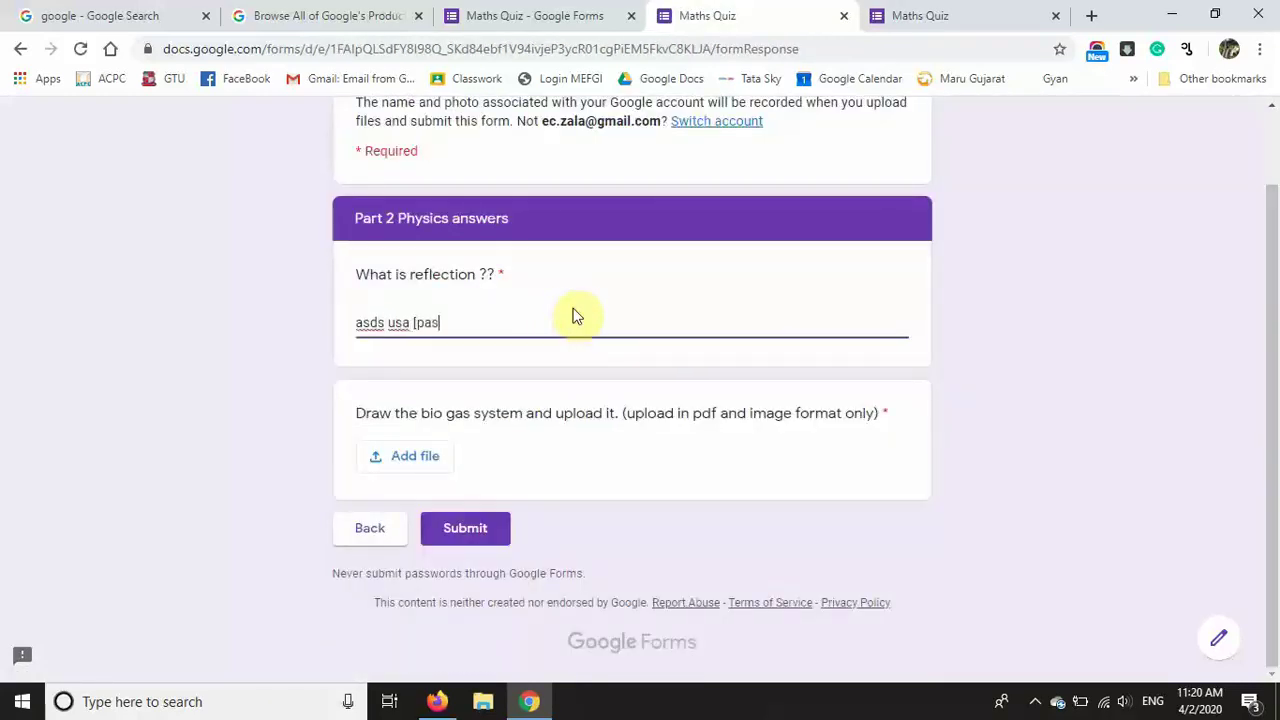
pyautogui.click(401, 458)
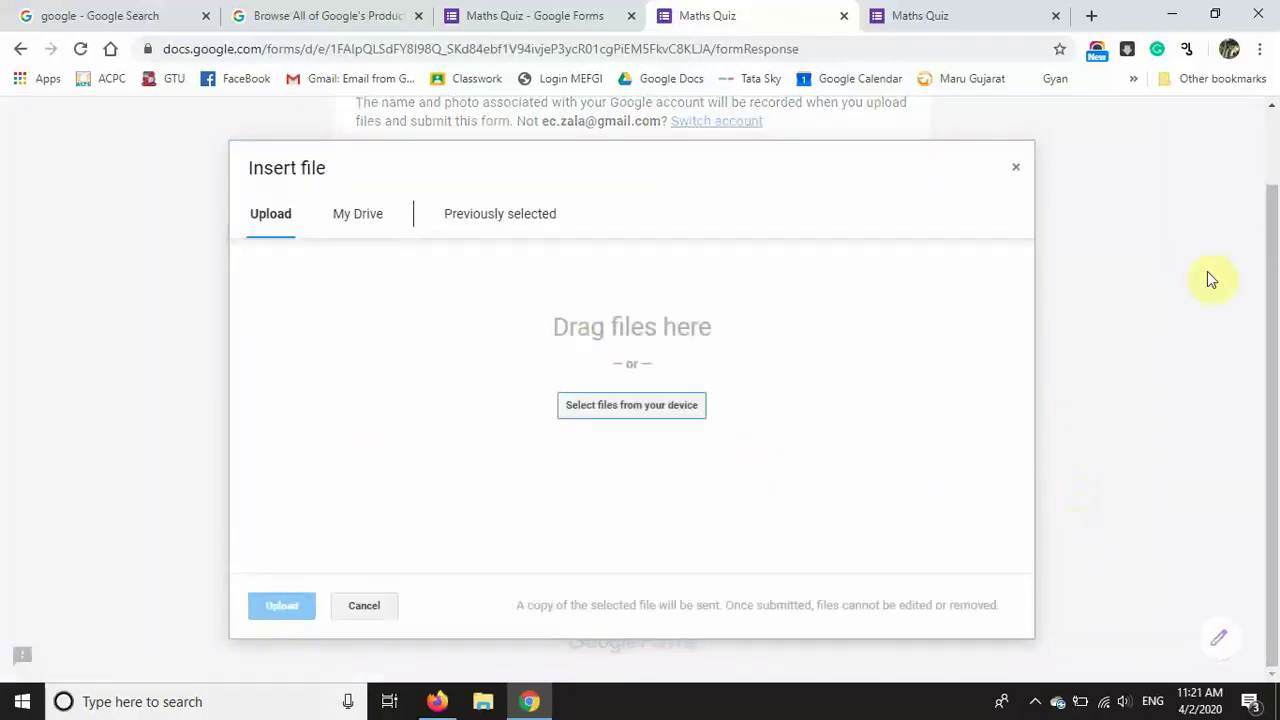
pyautogui.click(364, 603)
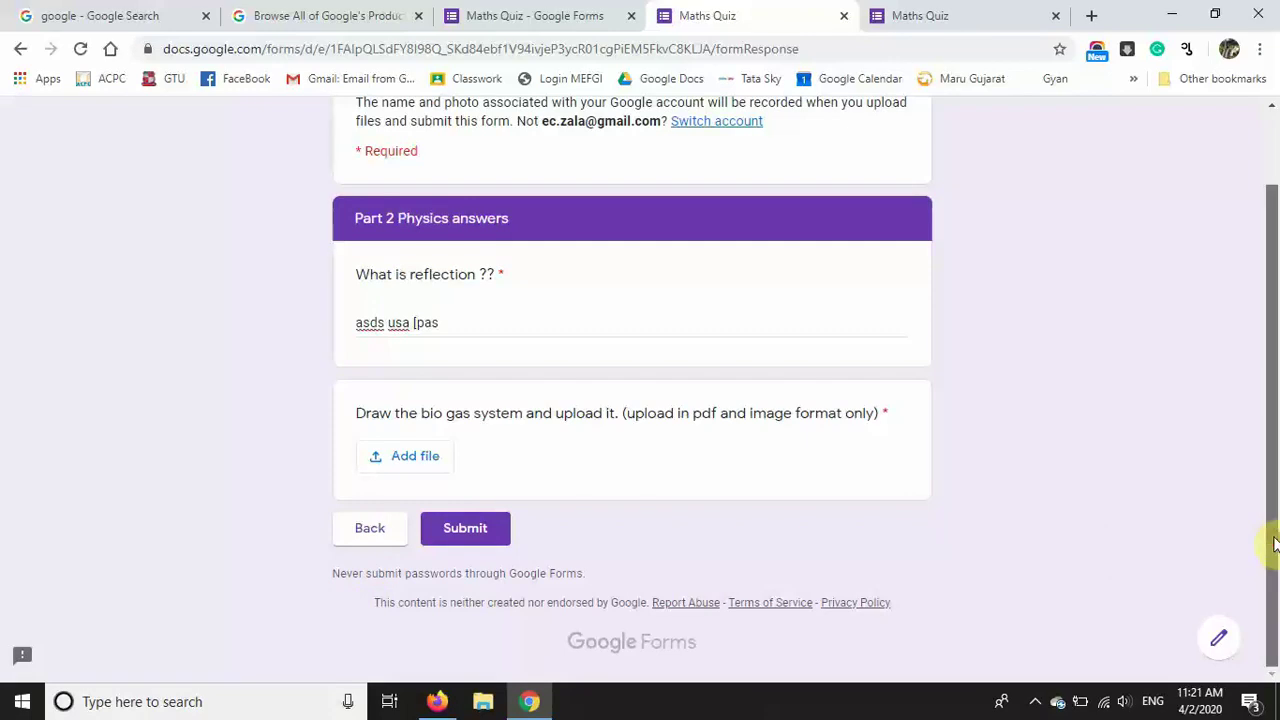
pyautogui.moveTo(1270, 543); pyautogui.dragTo(1278, 390)
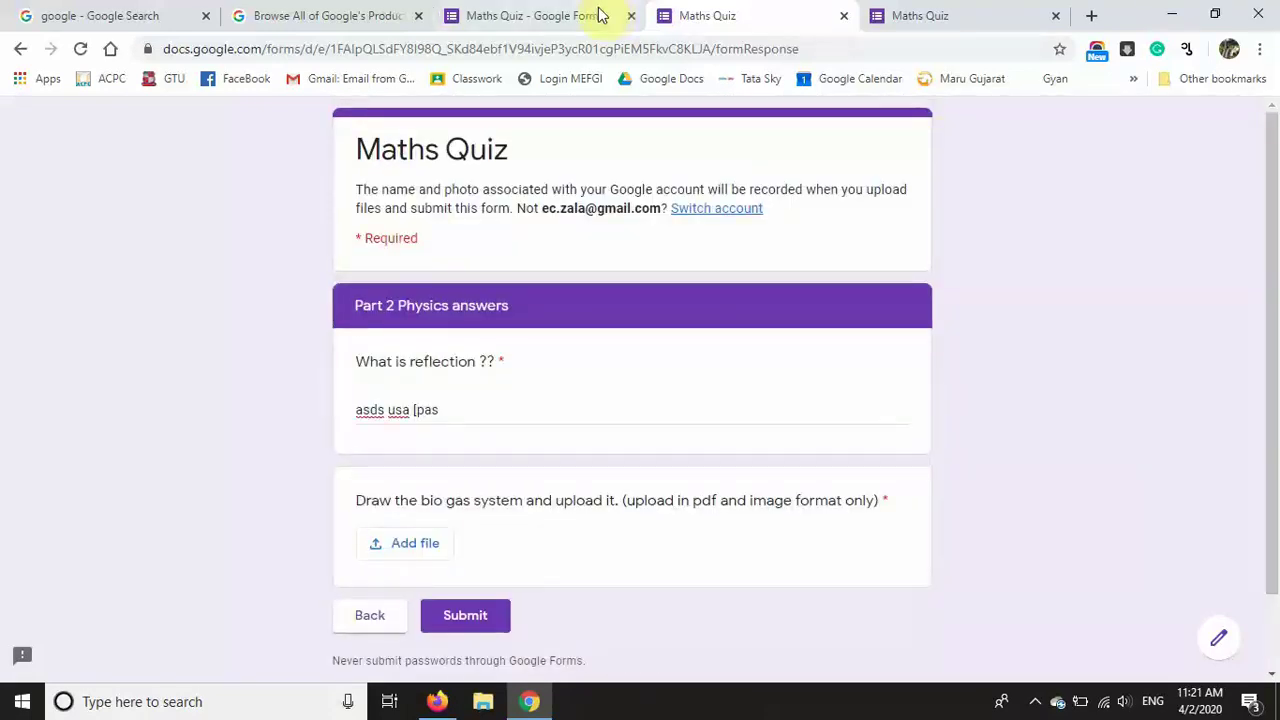
pyautogui.click(540, 15)
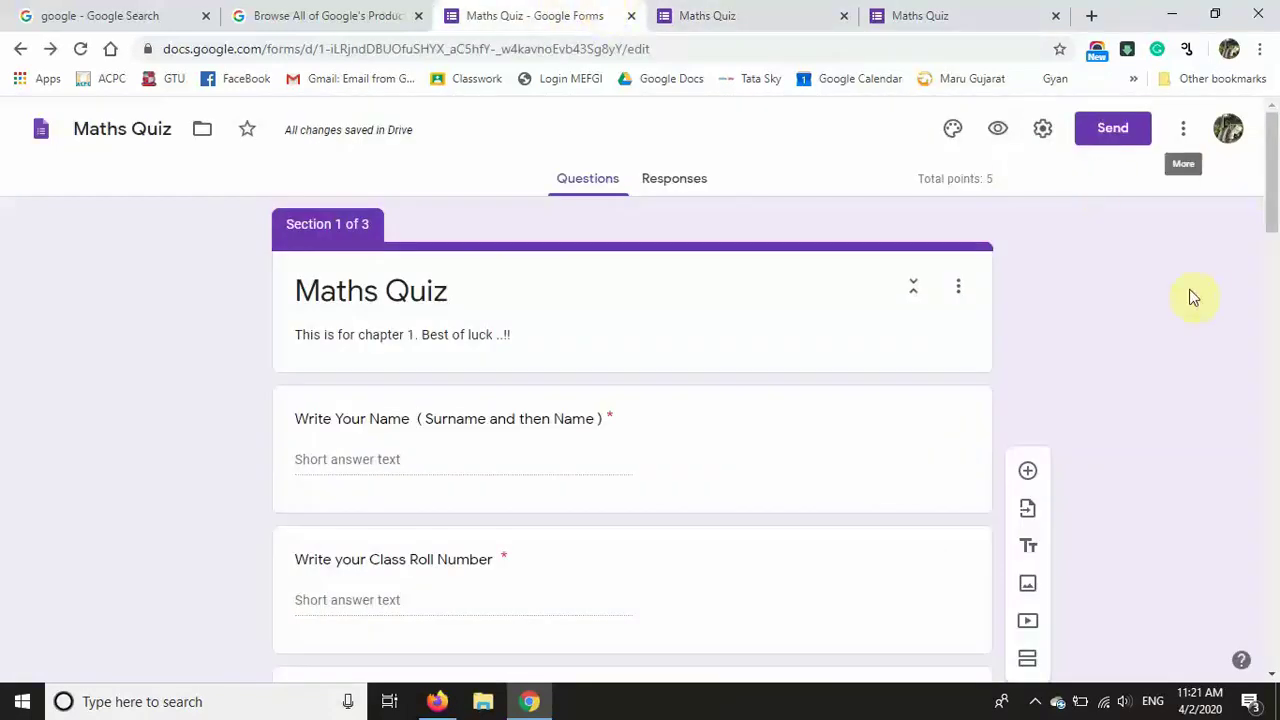
# Step: Turn off accepting responses with the message 'You are Late , Now wait for other quiz.'
pyautogui.click(684, 179)
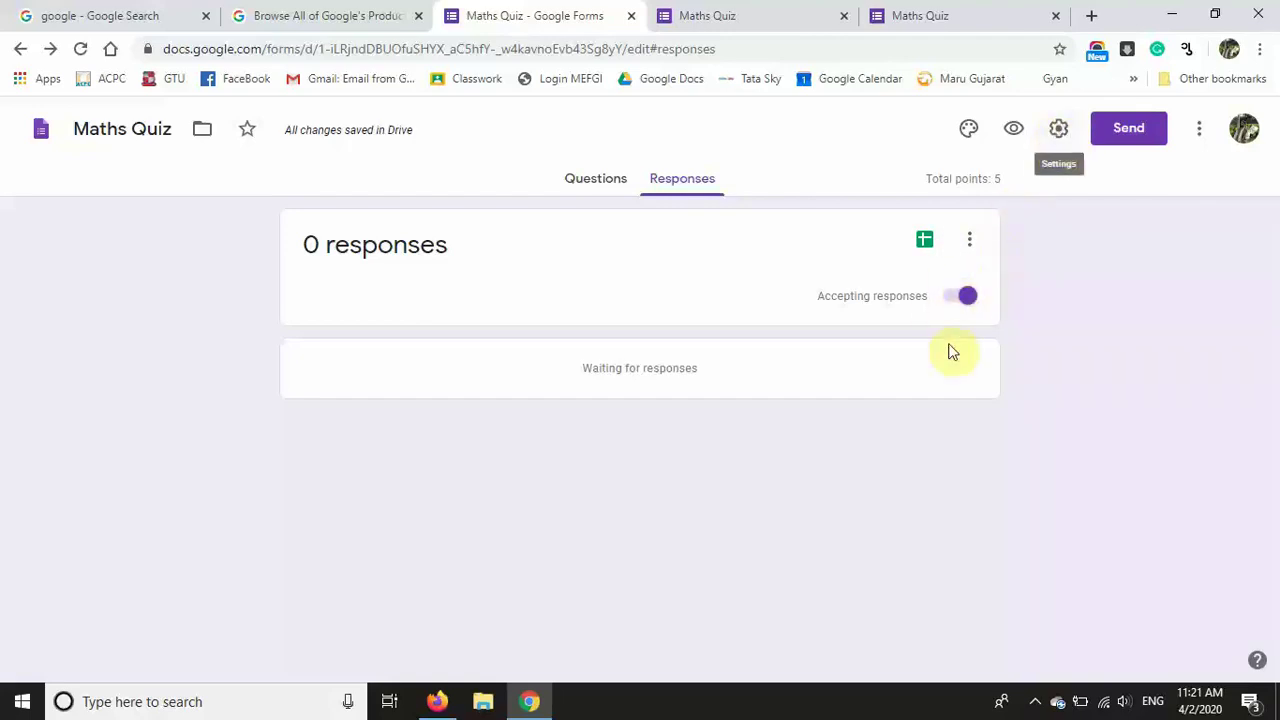
pyautogui.click(958, 296)
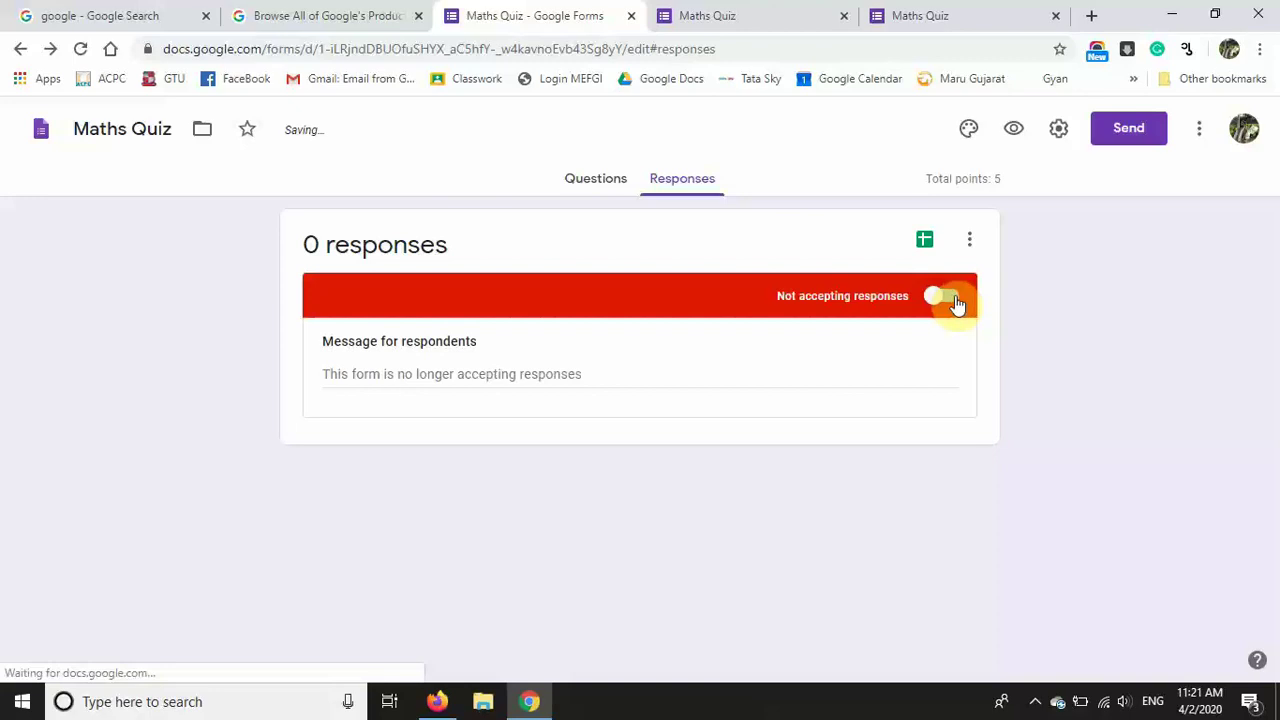
pyautogui.click(732, 387)
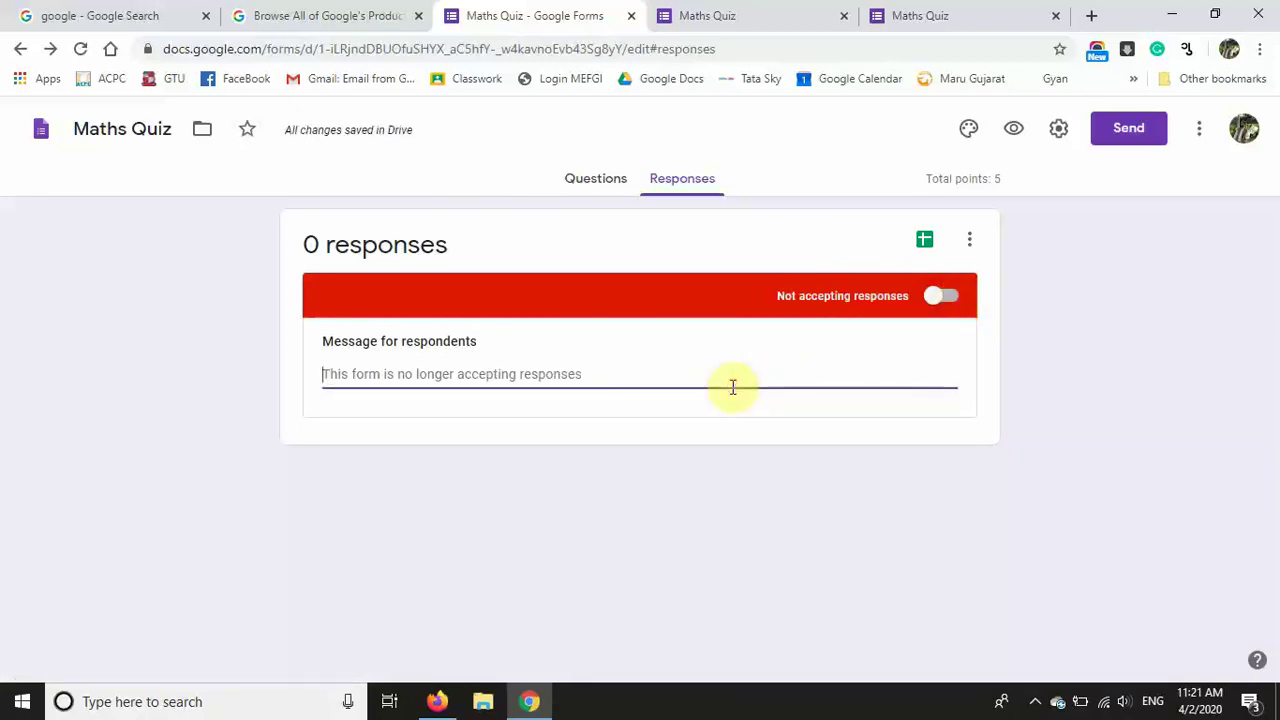
pyautogui.write('You are Late , Now wait for other quiz')
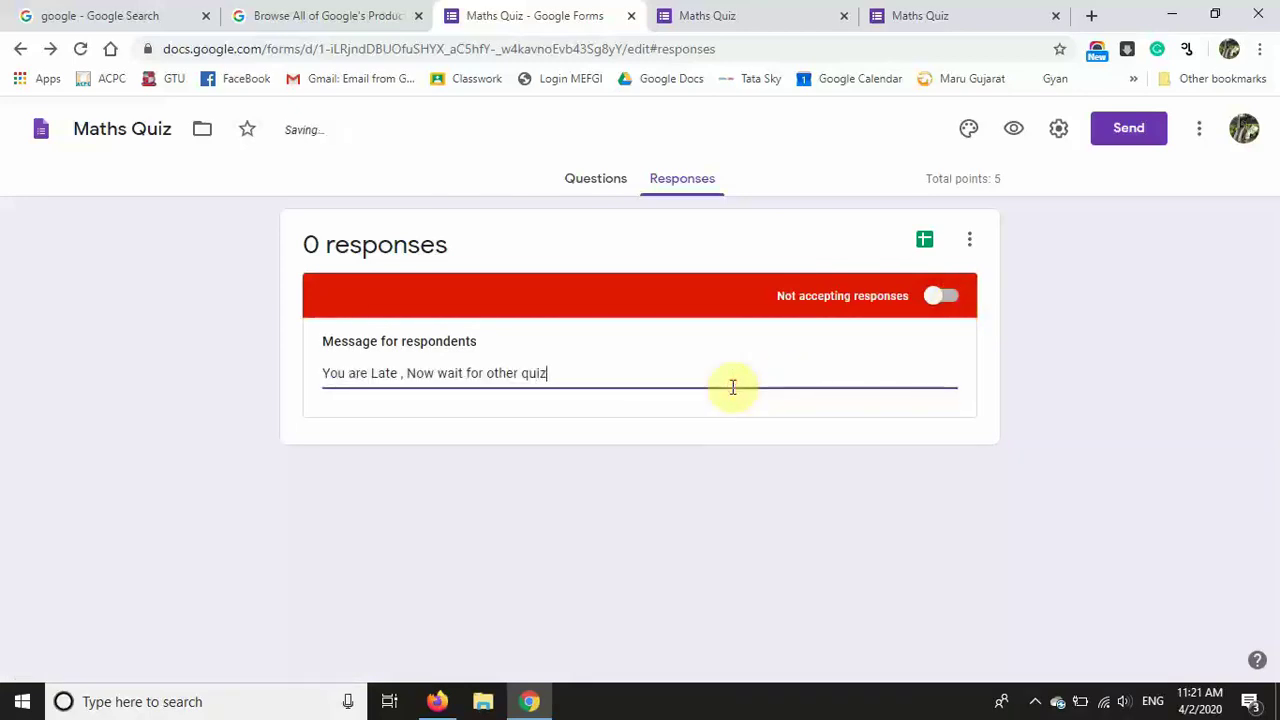
pyautogui.write('.')
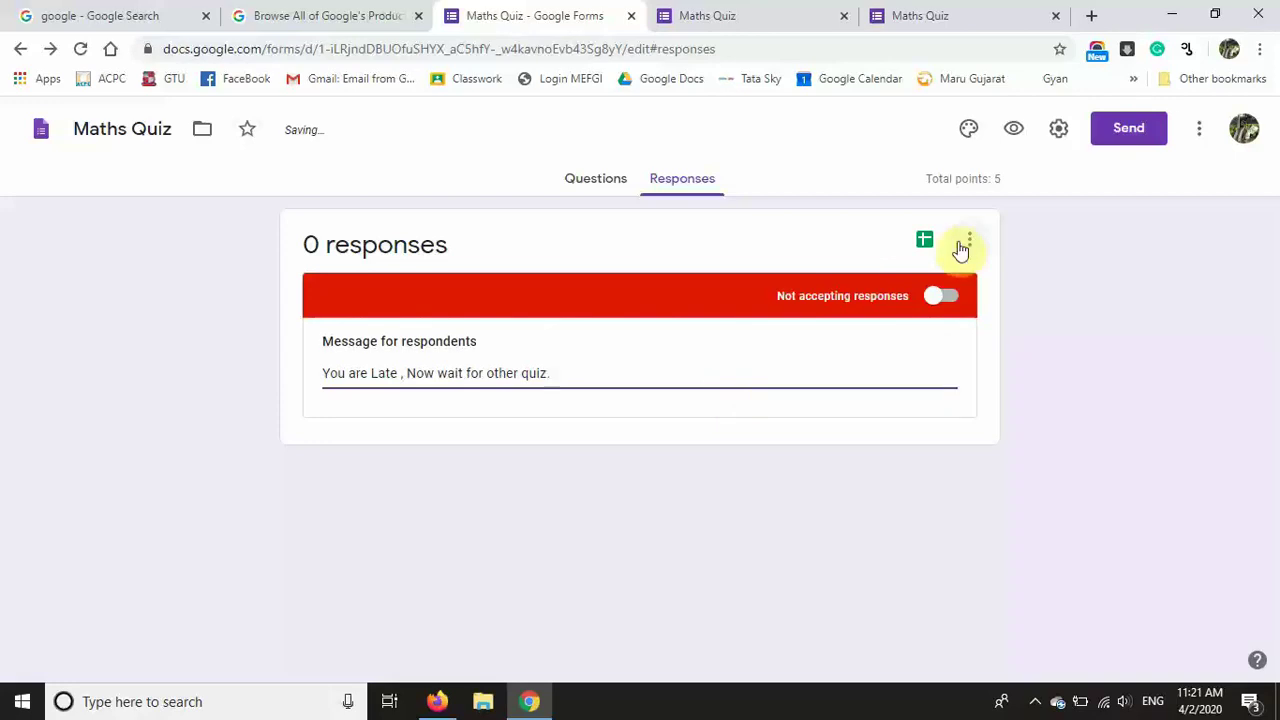
# Step: Enable email collection, response receipts, a 1-response limit and summary charts, then save
pyautogui.click(1058, 130)
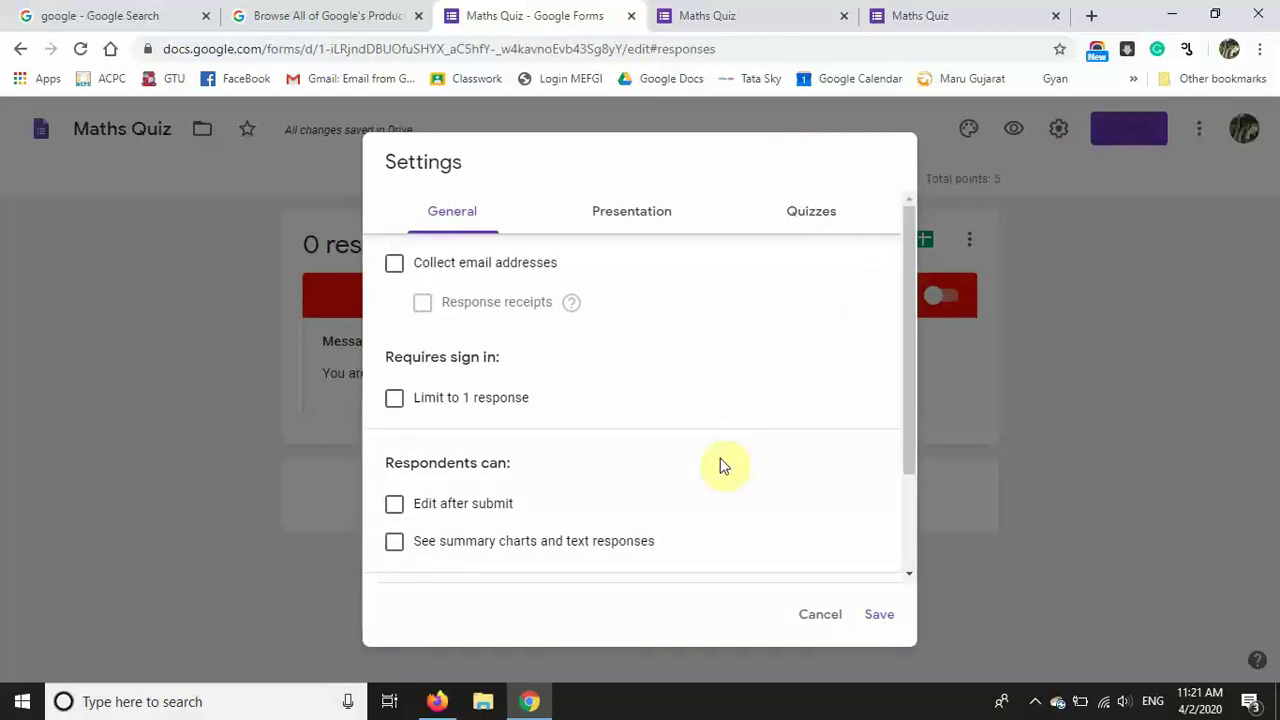
pyautogui.click(396, 266)
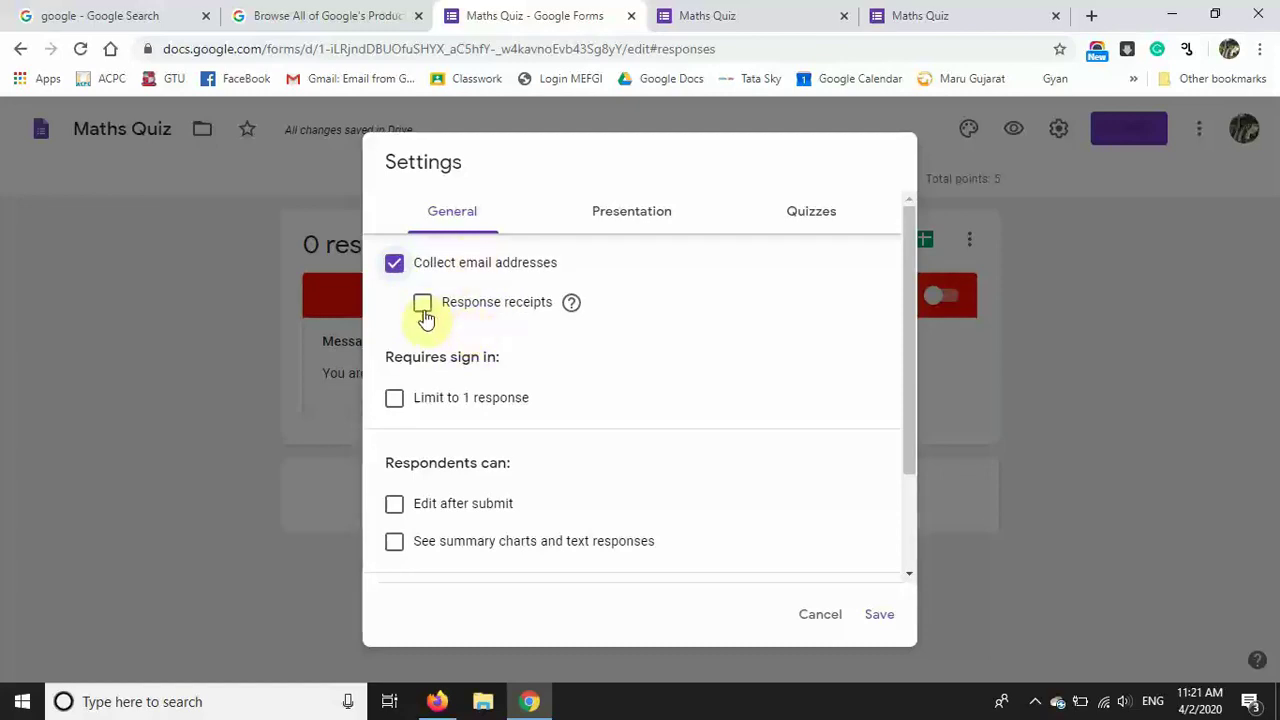
pyautogui.click(423, 304)
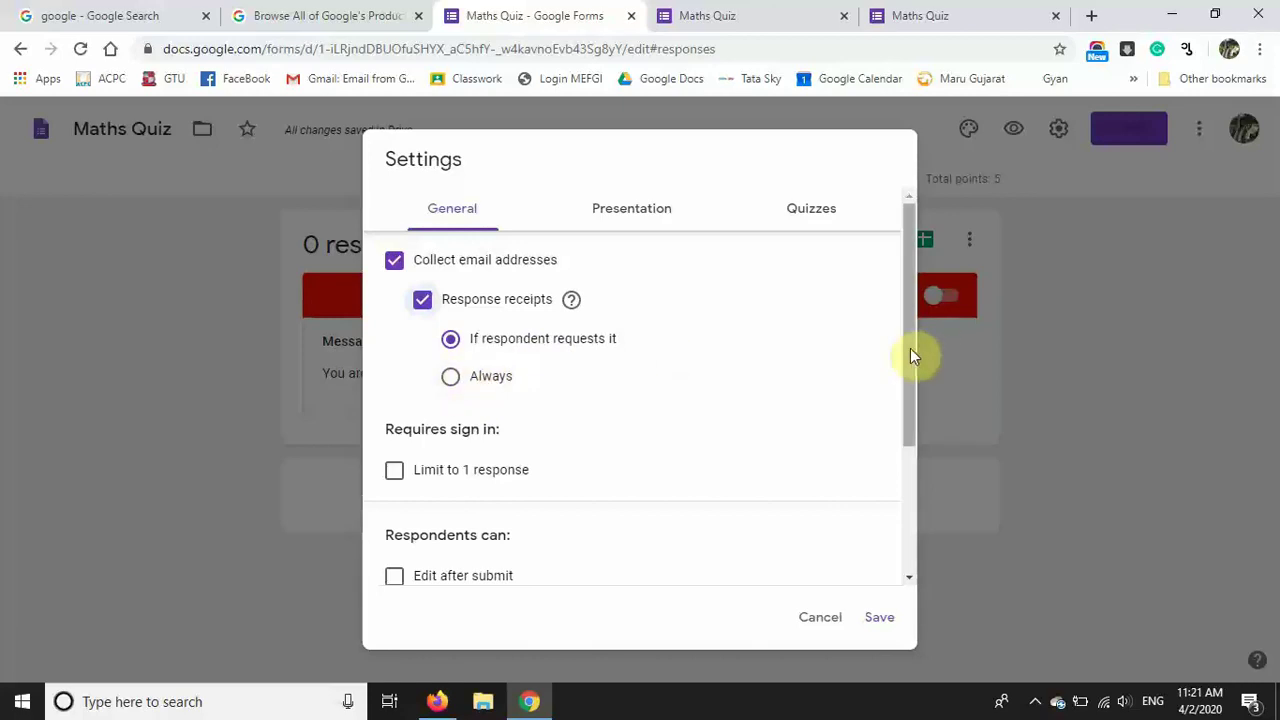
pyautogui.moveTo(910, 348); pyautogui.dragTo(899, 436)
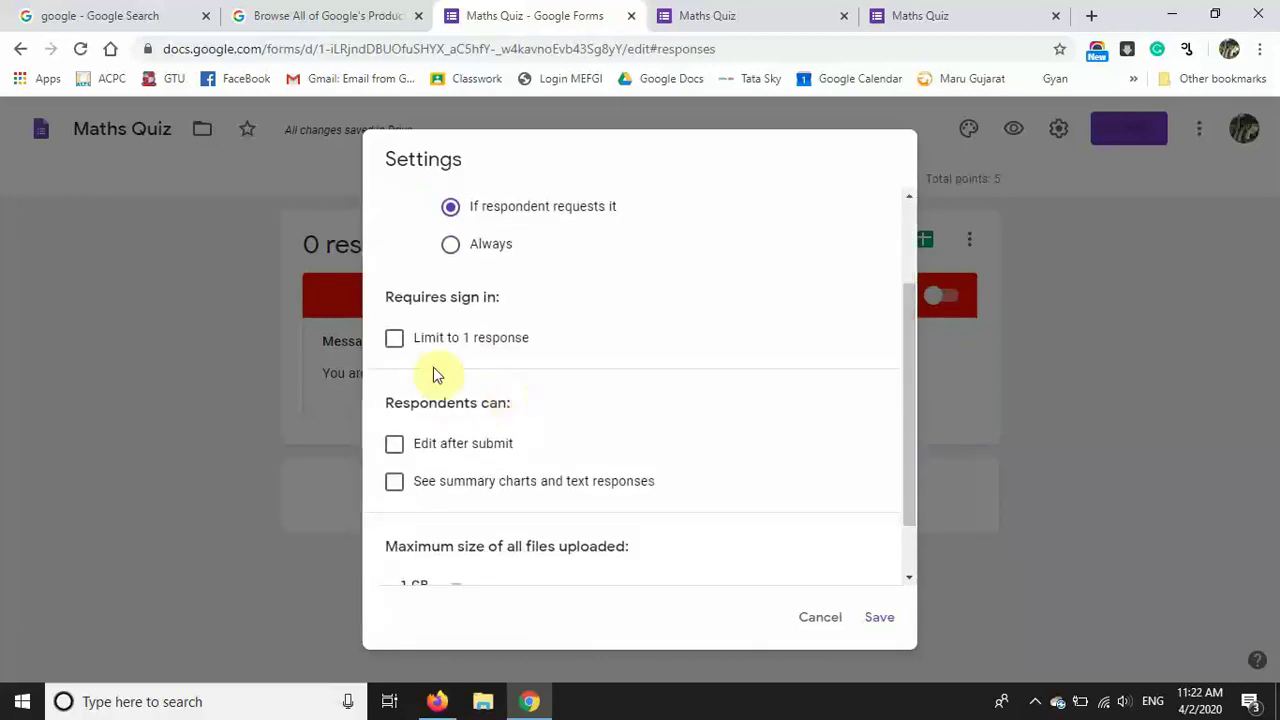
pyautogui.click(394, 342)
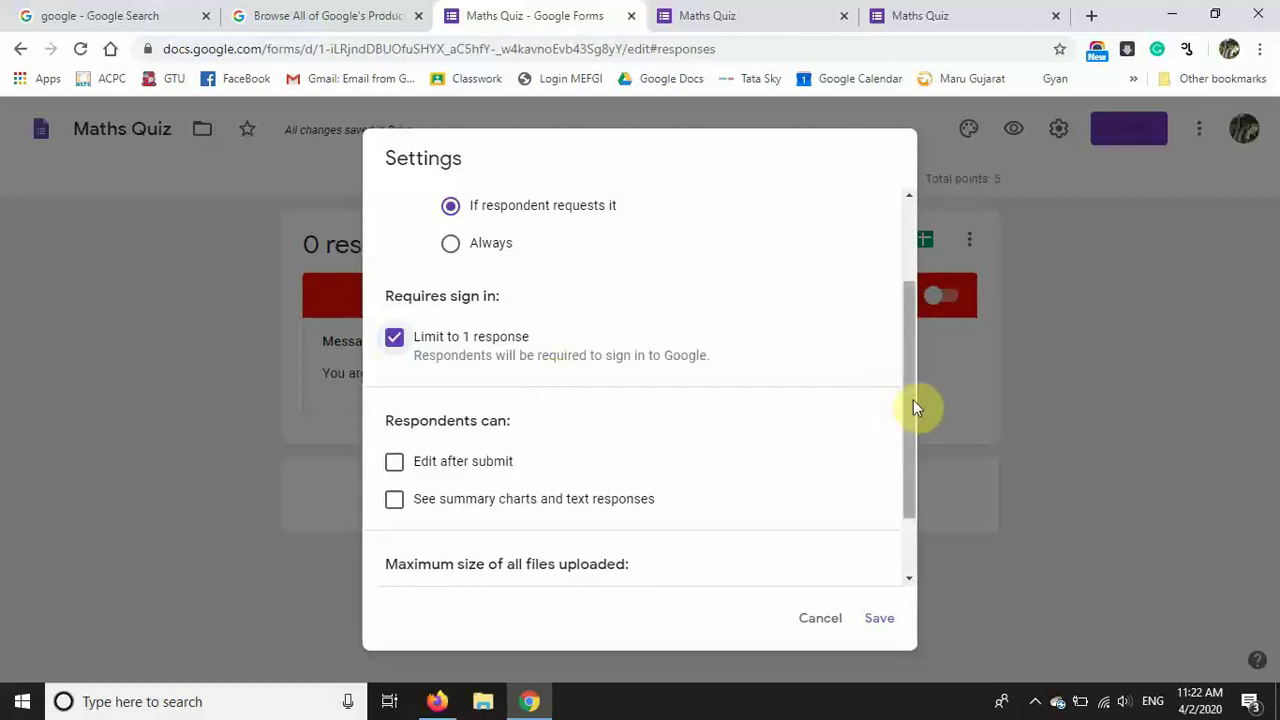
pyautogui.moveTo(911, 406); pyautogui.dragTo(901, 464)
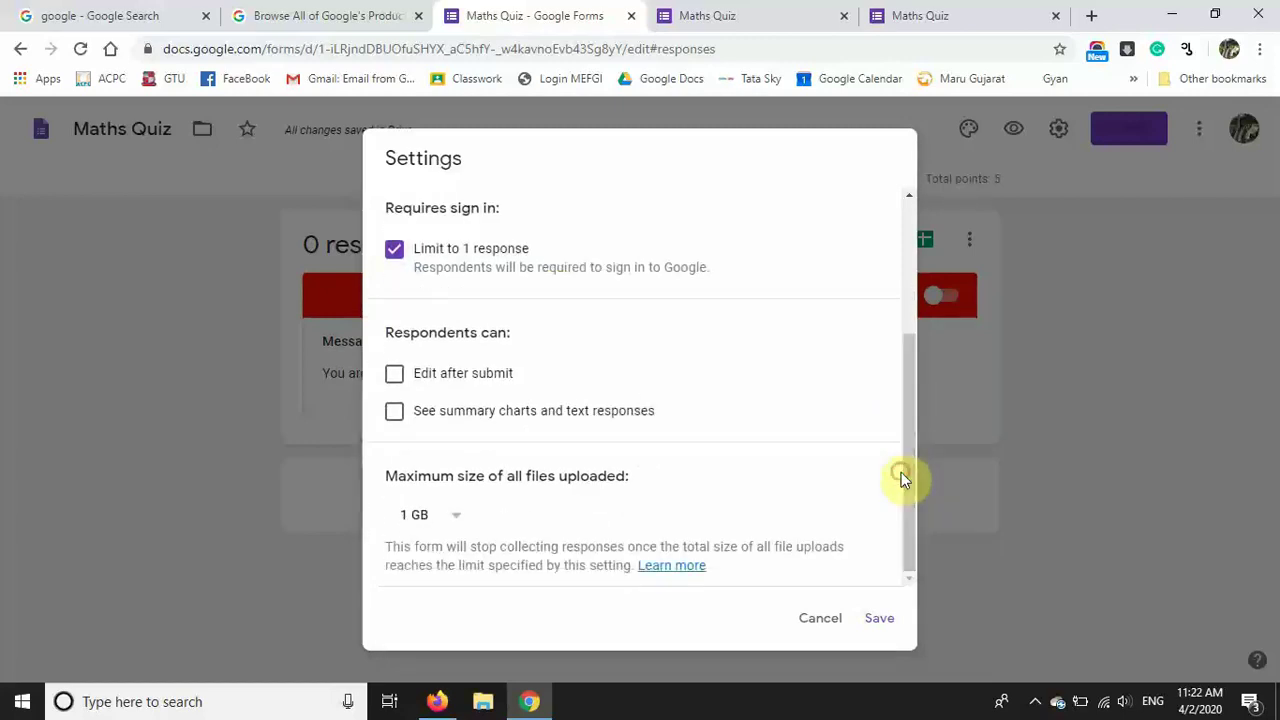
pyautogui.click(395, 412)
pyautogui.click(873, 620)
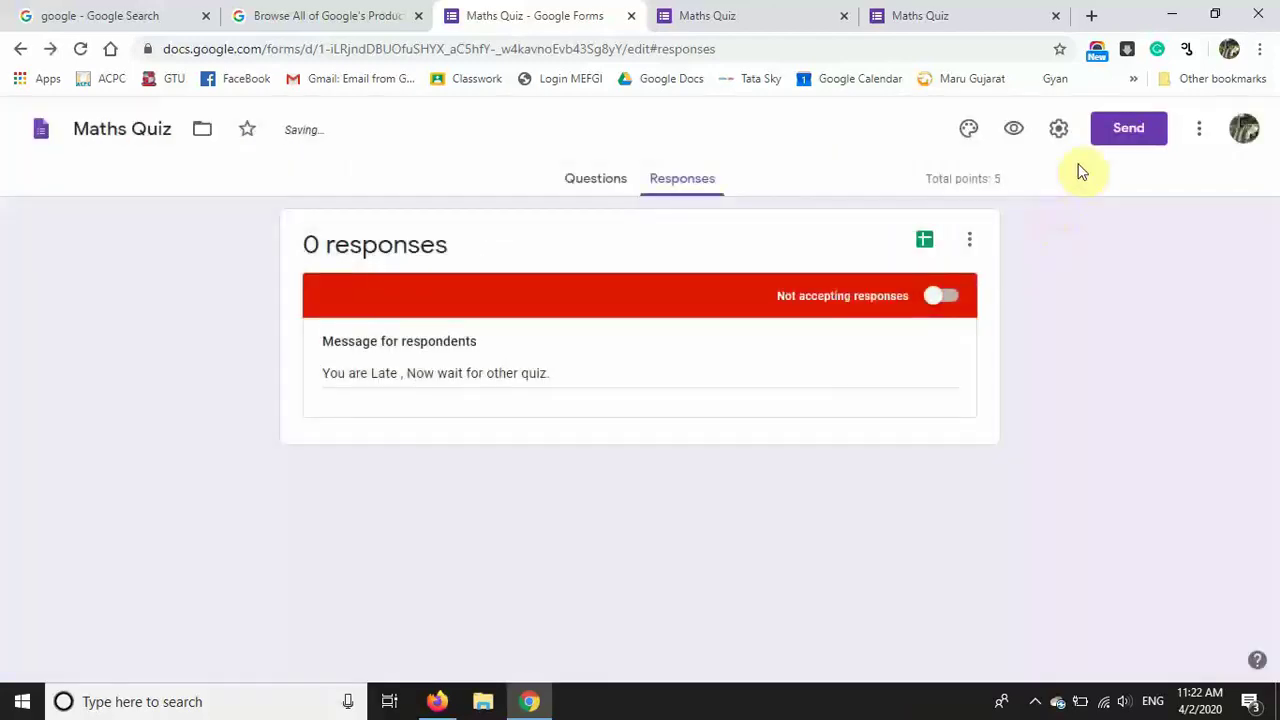
# Step: Address the quiz email to 'group' with the message 'This is your final exam'
pyautogui.click(1130, 130)
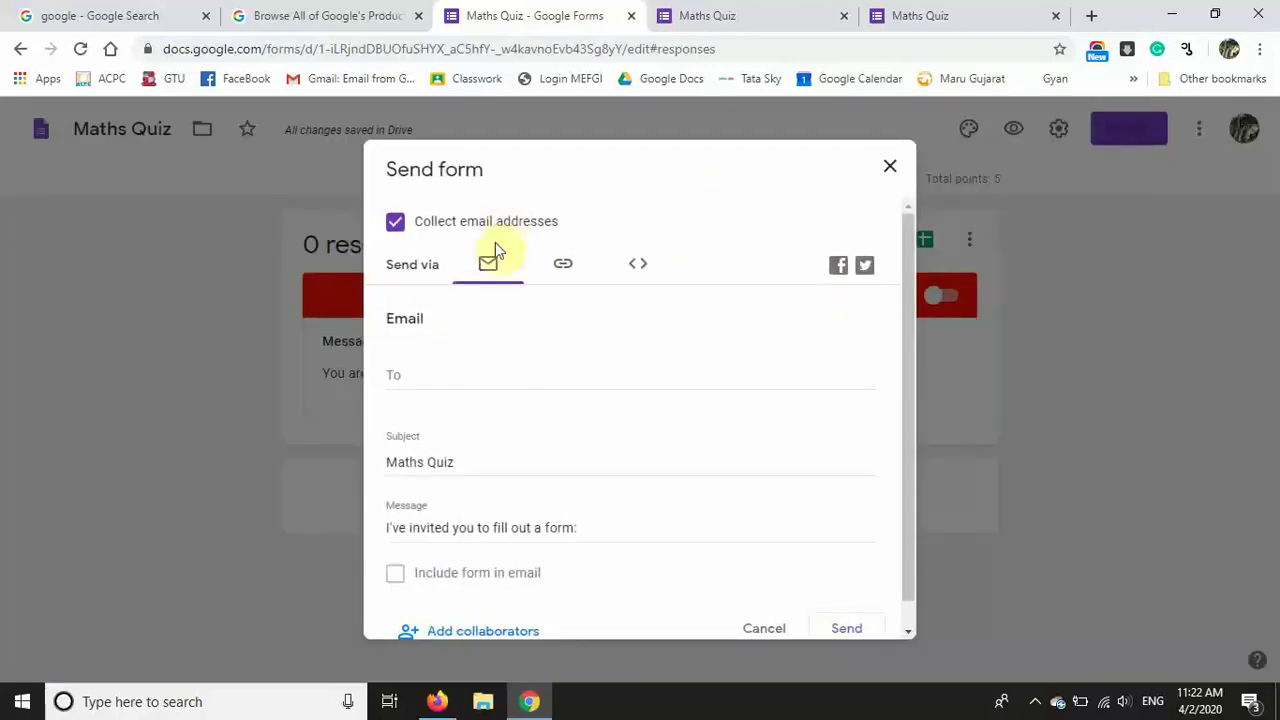
pyautogui.click(440, 379)
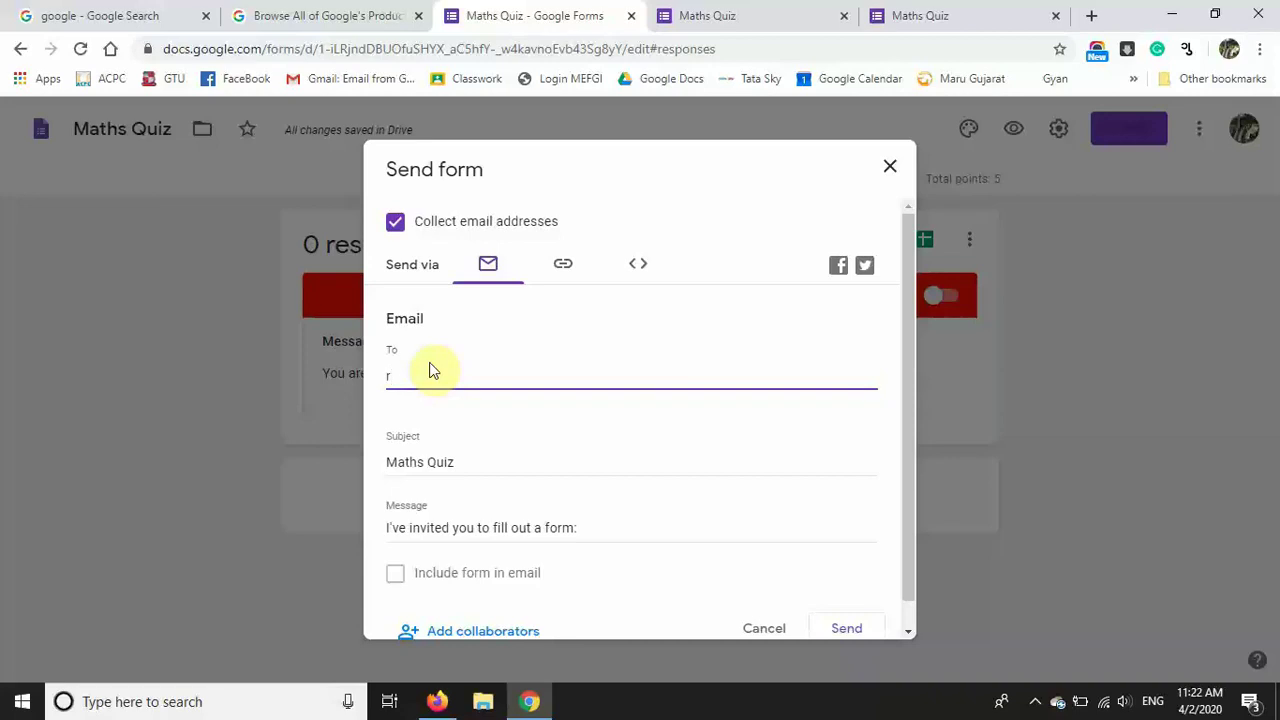
pyautogui.write('group')
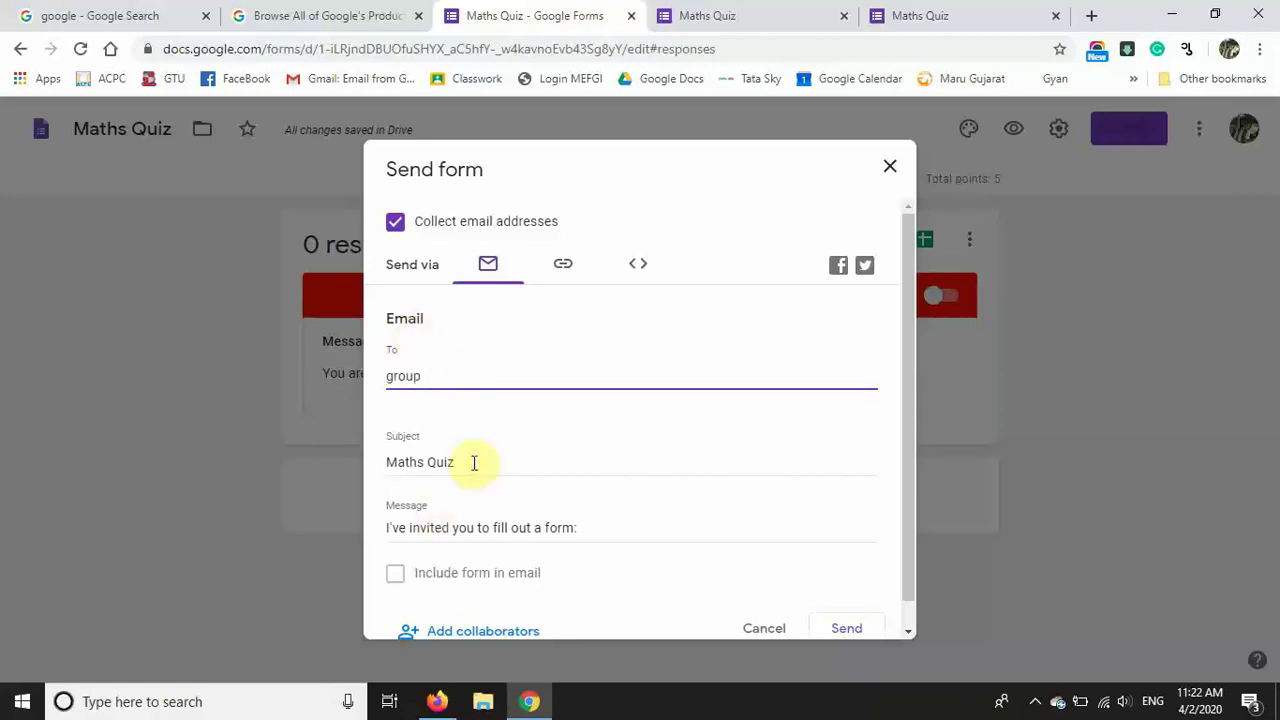
pyautogui.click(588, 527)
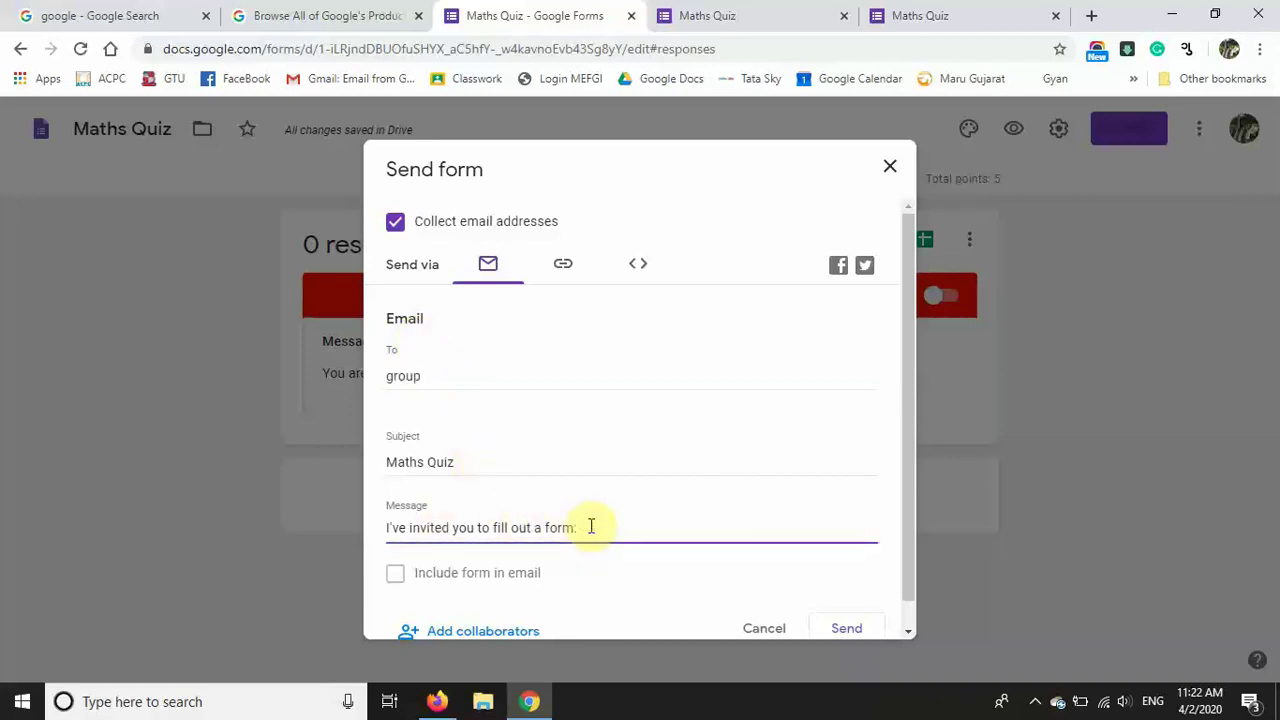
pyautogui.hotkey('ctrl', 'a')
pyautogui.write('This is your f')
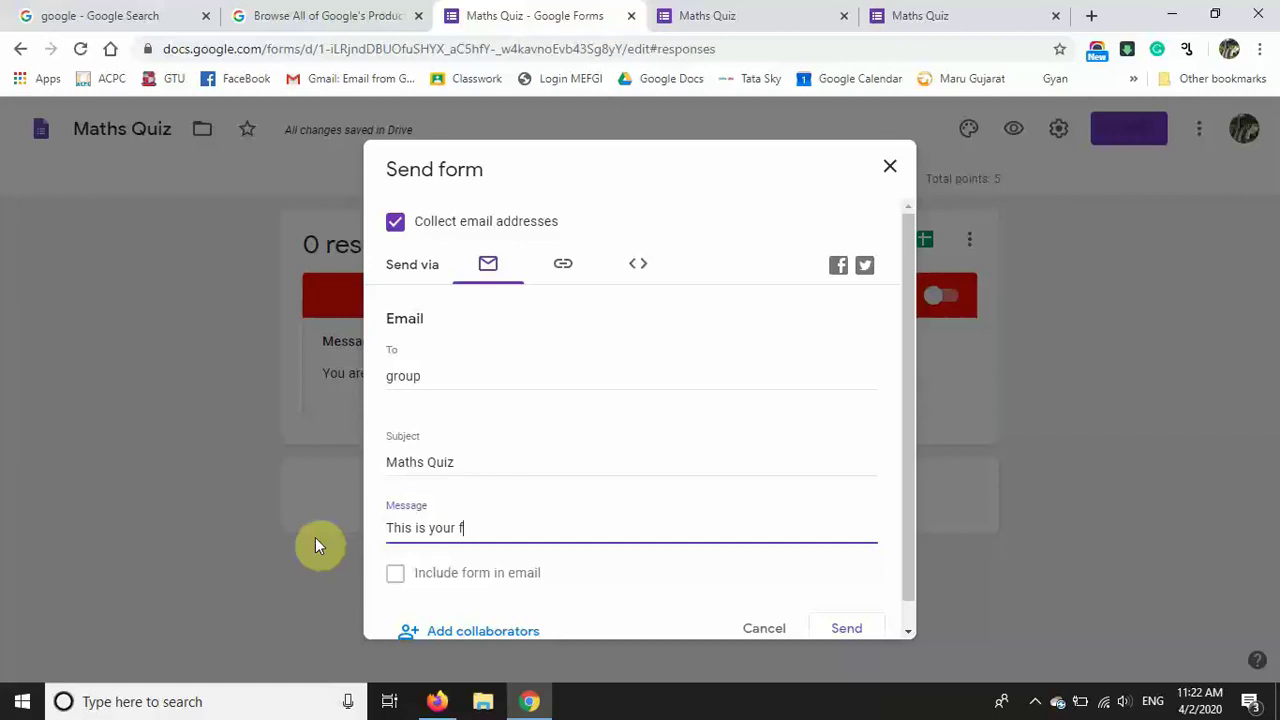
pyautogui.write('inal exam quiz.')
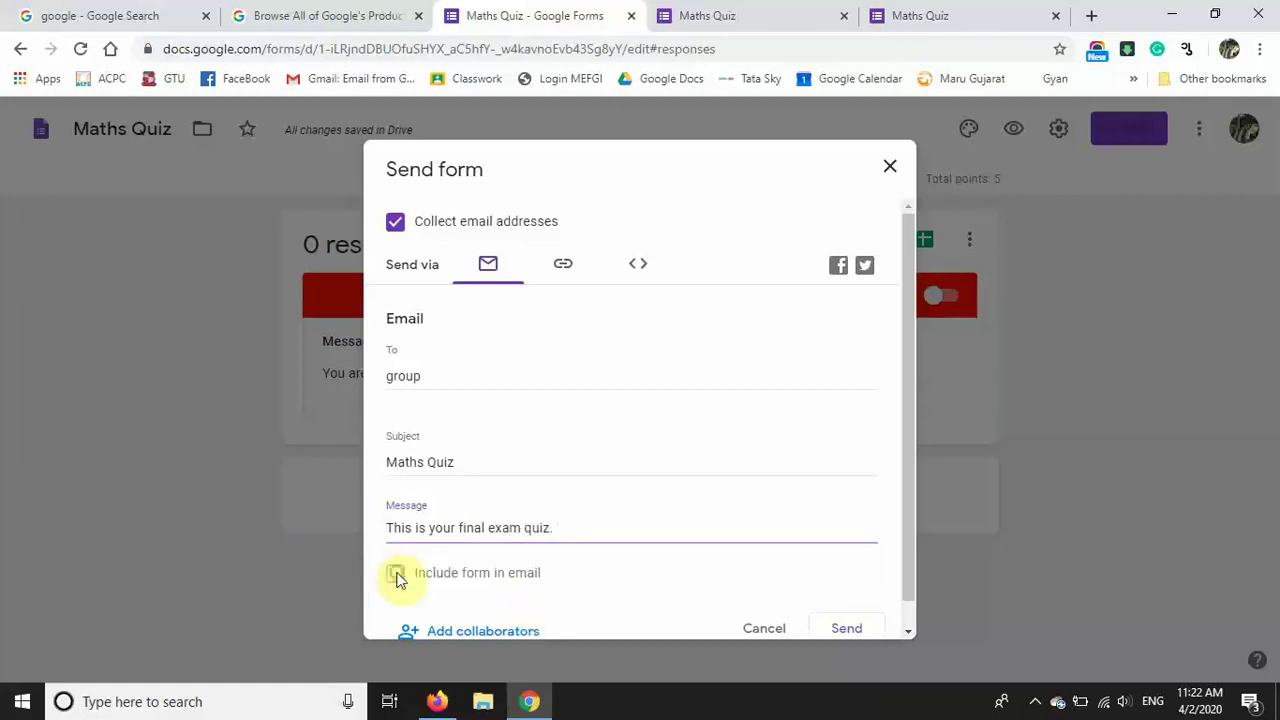
pyautogui.moveTo(909, 493); pyautogui.dragTo(877, 634)
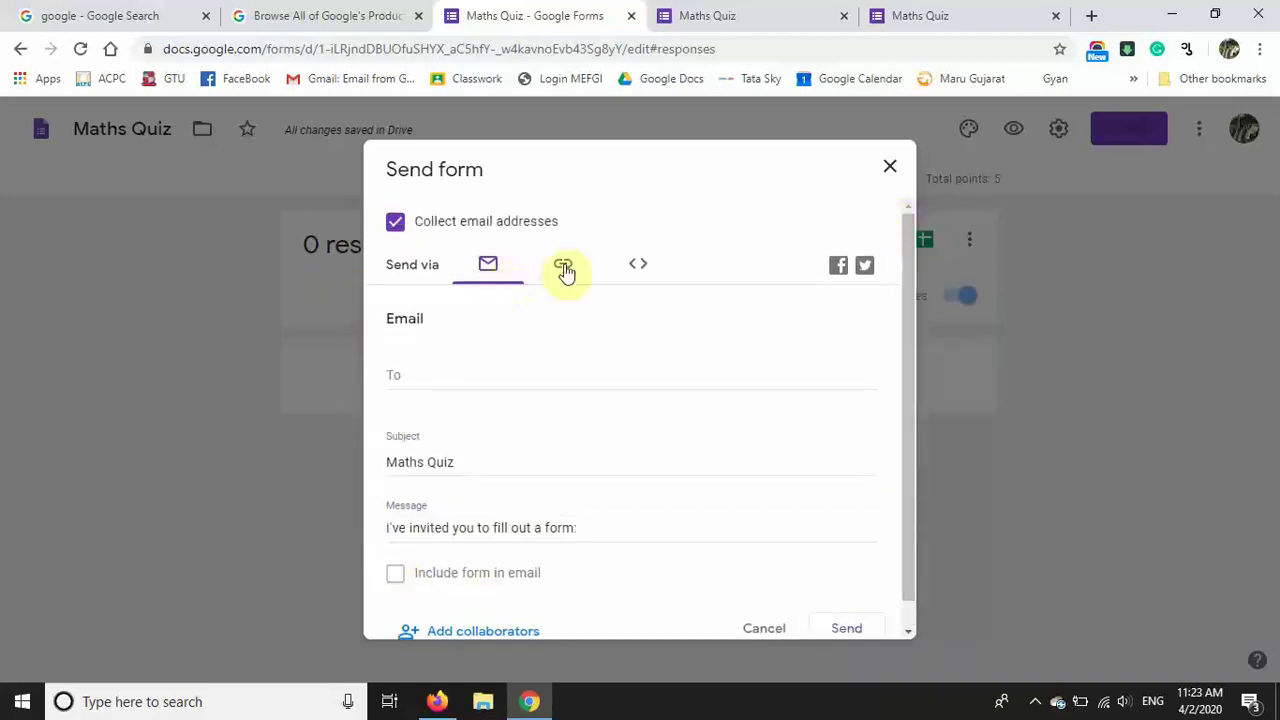
# Step: Copy a shortened share link for the quiz
pyautogui.click(565, 267)
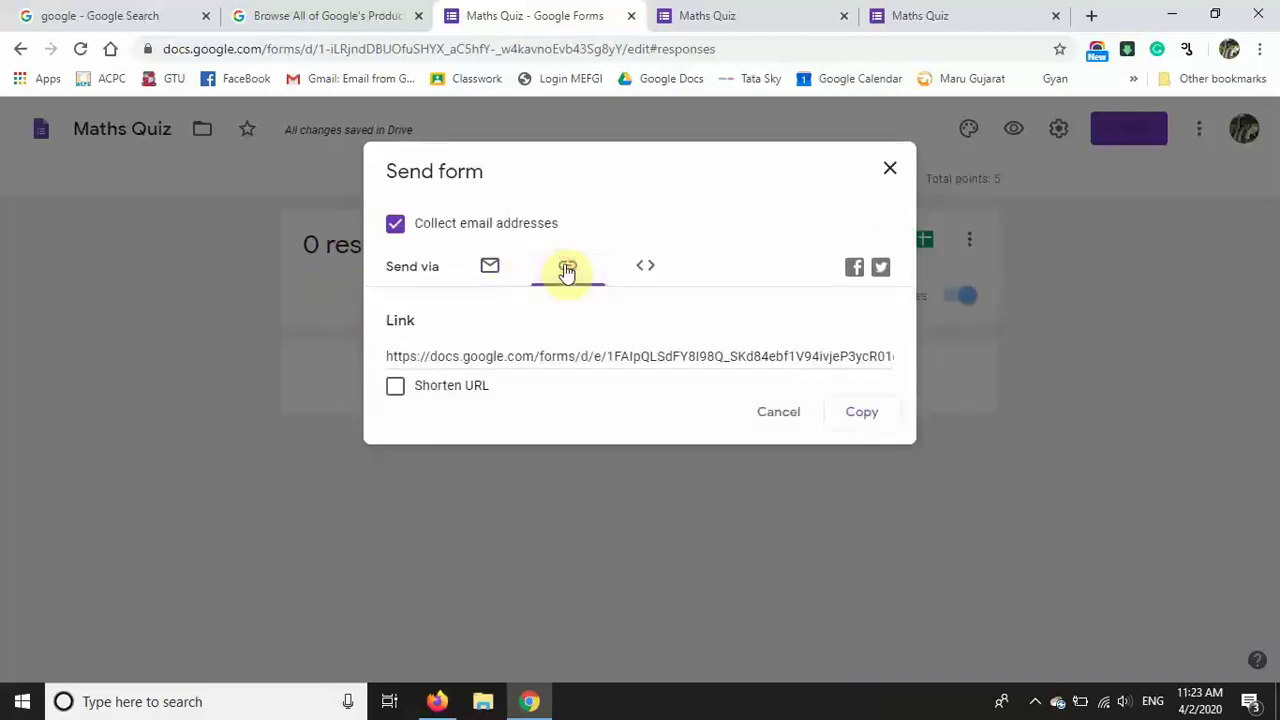
pyautogui.click(539, 350)
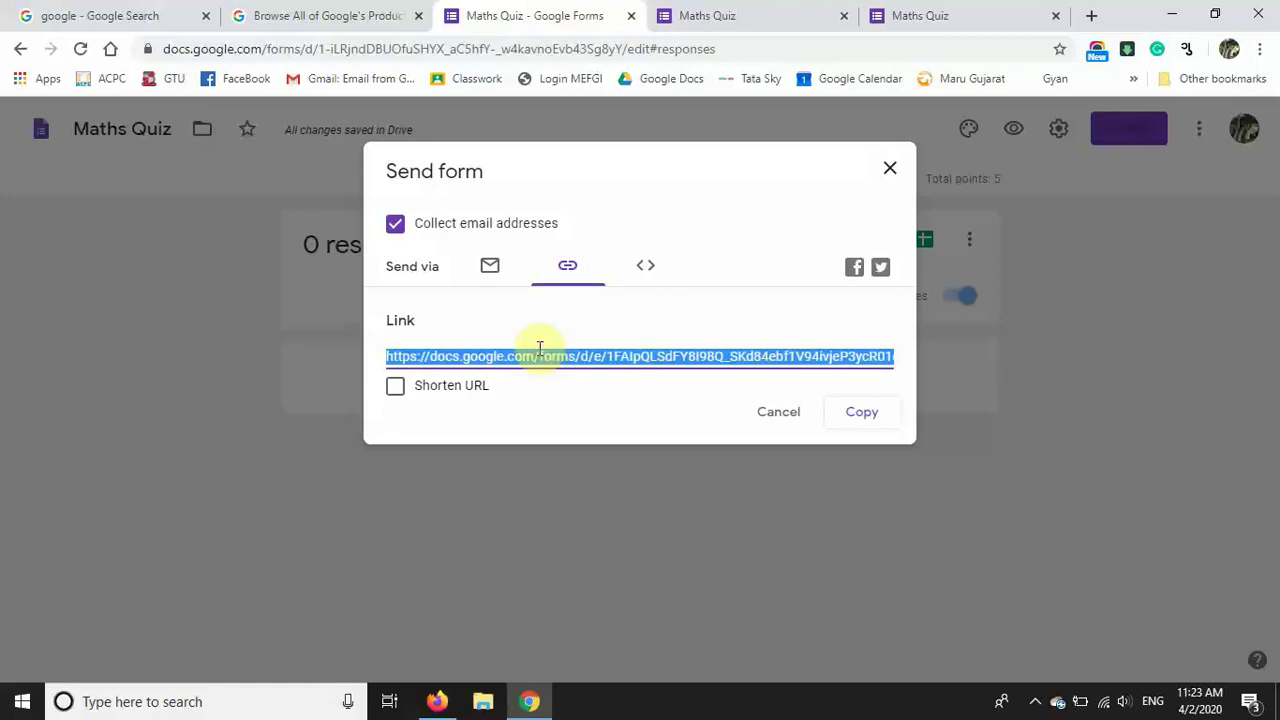
pyautogui.click(397, 391)
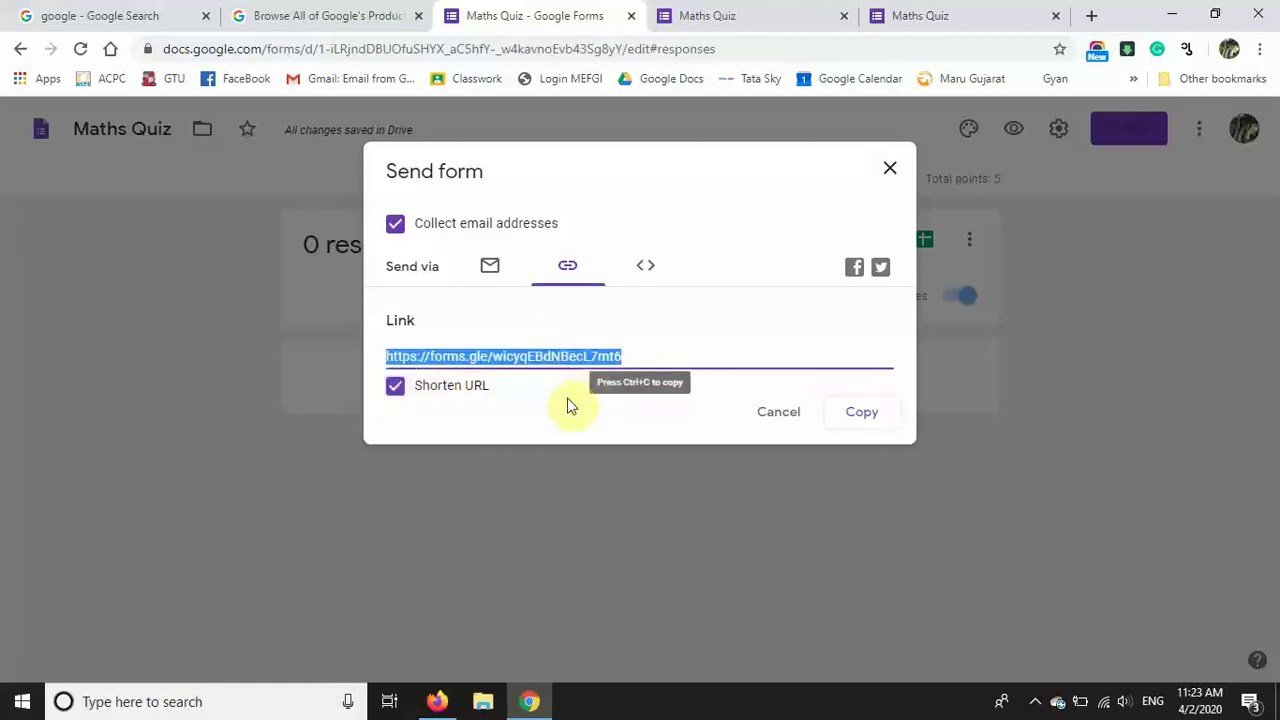
pyautogui.click(875, 414)
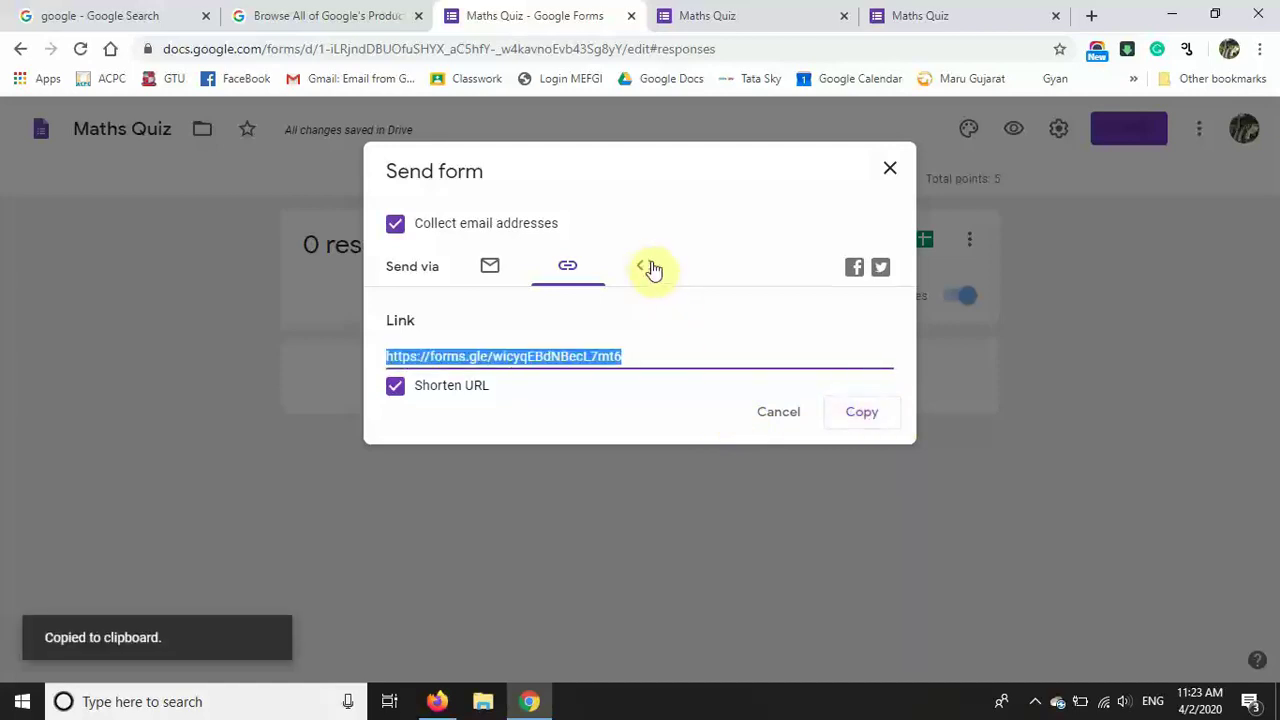
# Step: Close the Send form dialog without sending and return to the Questions tab
pyautogui.click(480, 272)
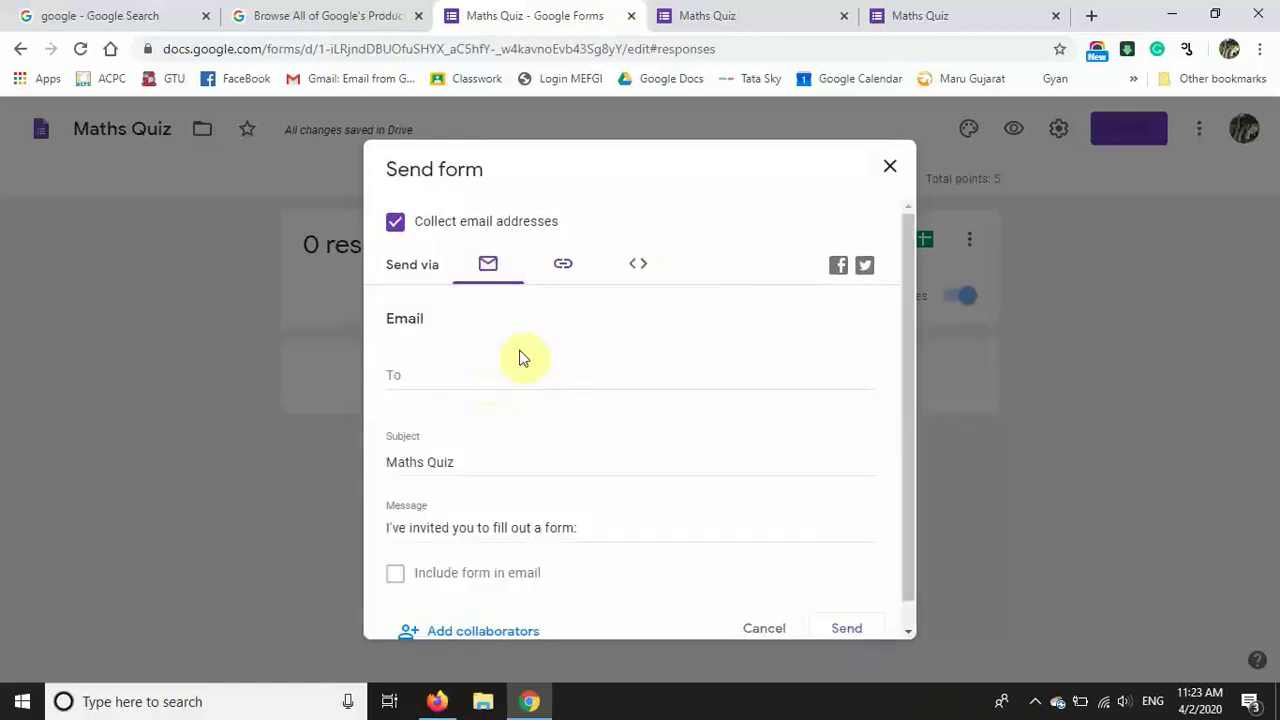
pyautogui.scroll(-1, 526, 460)
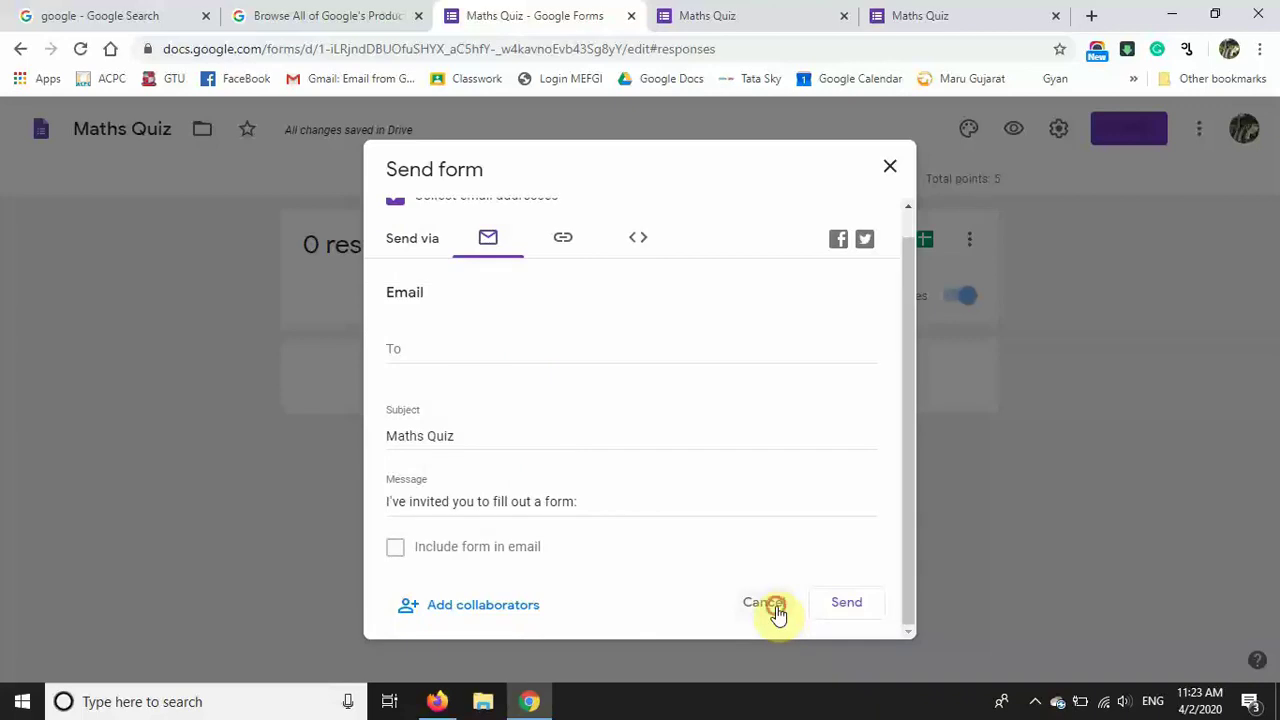
pyautogui.click(776, 612)
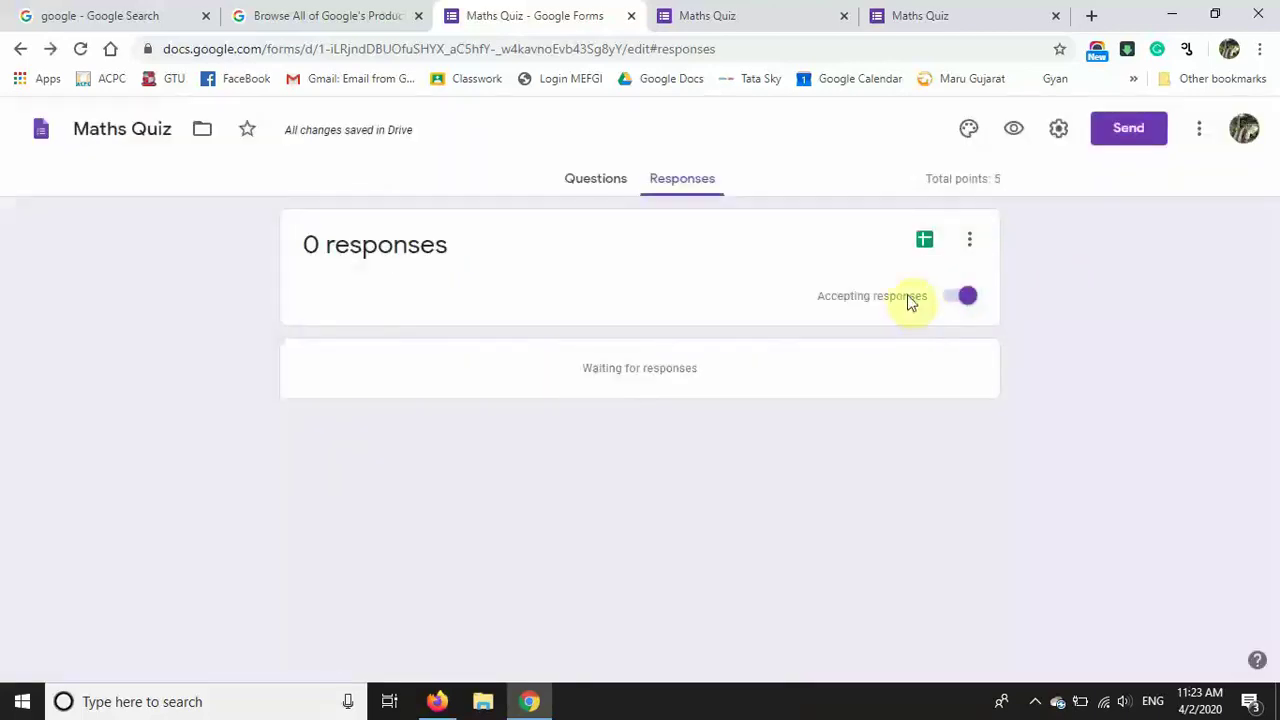
pyautogui.click(594, 182)
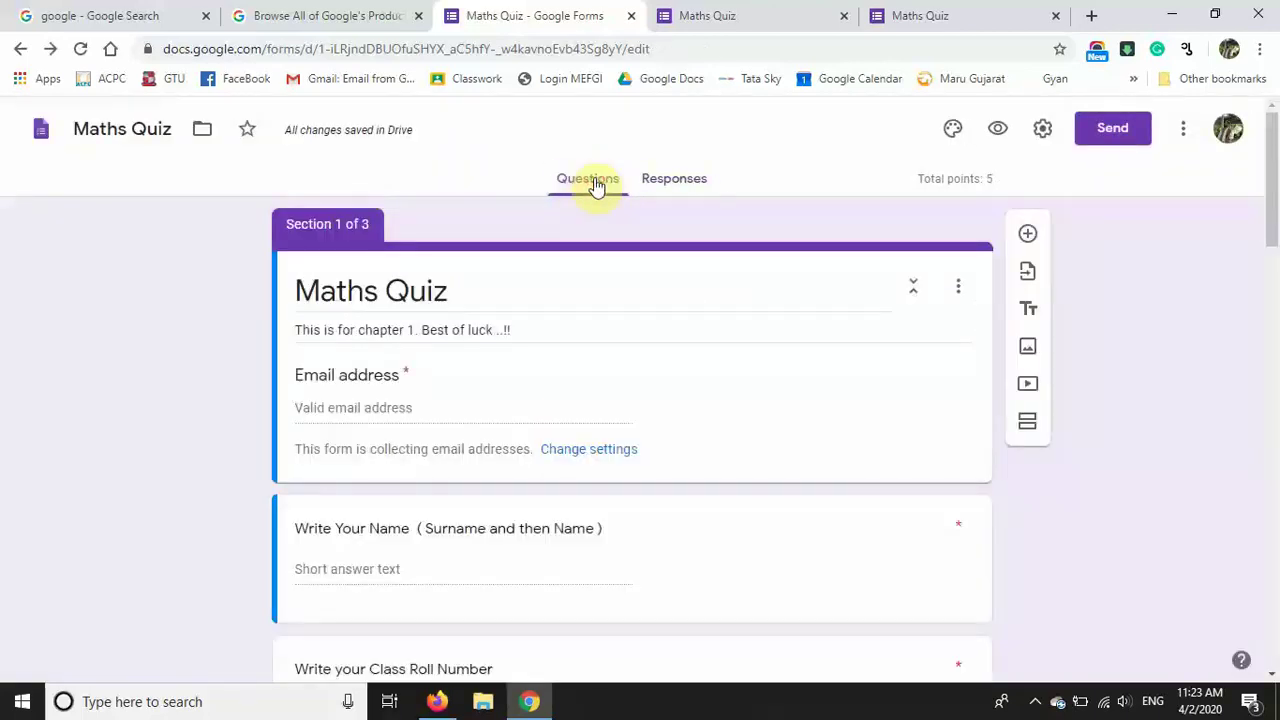